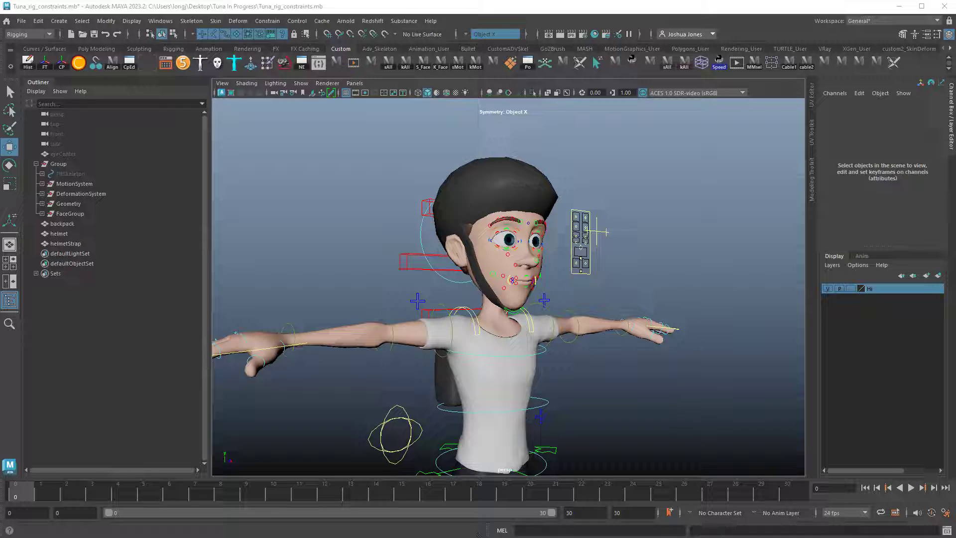
# - Examine the helmet, helmet strap and backpack on the character from several angles
pyautogui.keyDown('alt'); pyautogui.moveTo(511, 302); pyautogui.dragTo(409, 245); pyautogui.keyUp('alt')
pyautogui.keyDown('alt'); pyautogui.moveTo(409, 245); pyautogui.dragTo(683, 326, button='right'); pyautogui.keyUp('alt')
pyautogui.keyDown('alt'); pyautogui.moveTo(577, 291); pyautogui.dragTo(644, 423, button='middle'); pyautogui.keyUp('alt')
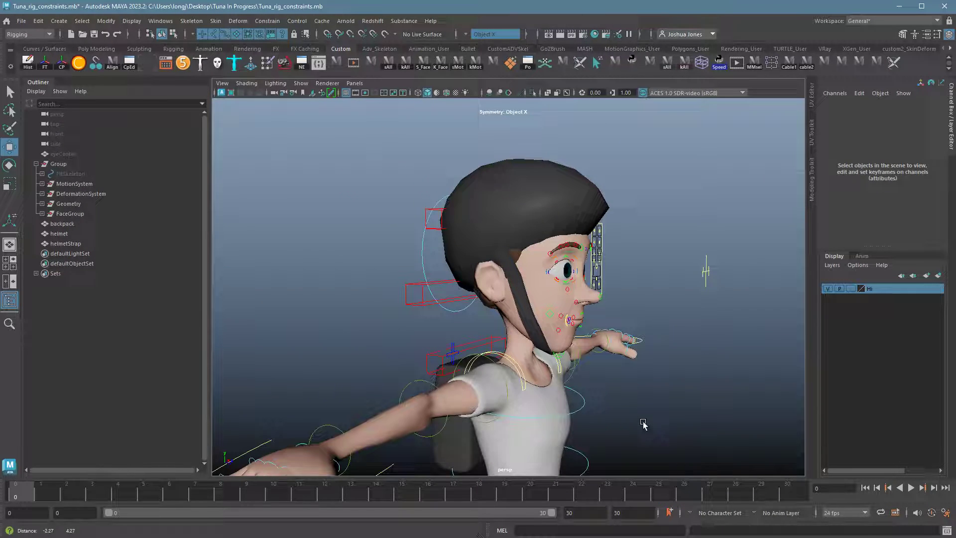
pyautogui.click(508, 184)
pyautogui.keyDown('alt'); pyautogui.moveTo(568, 264); pyautogui.dragTo(597, 327); pyautogui.keyUp('alt')
pyautogui.click(535, 312)
pyautogui.click(445, 403)
pyautogui.moveTo(445, 403)
pyautogui.keyDown('alt'); pyautogui.mouseDown()
pyautogui.moveTo(503, 398)
pyautogui.moveTo(461, 398)
pyautogui.mouseUp(); pyautogui.keyUp('alt')
pyautogui.keyDown('alt'); pyautogui.moveTo(552, 361); pyautogui.dragTo(580, 319); pyautogui.keyUp('alt')
pyautogui.click(653, 382)
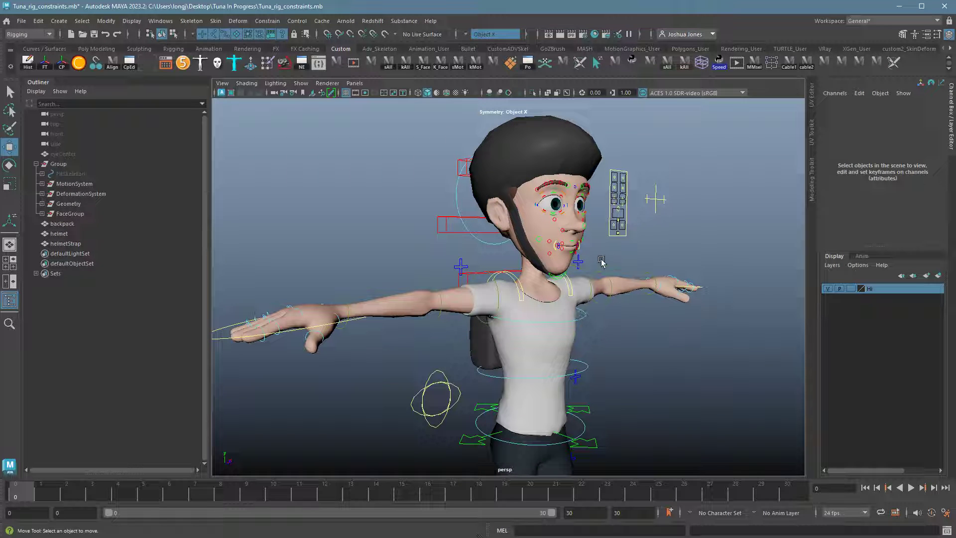
# - Delete the construction history of the backpack, helmet and helmetStrap meshes together
pyautogui.click(78, 227)
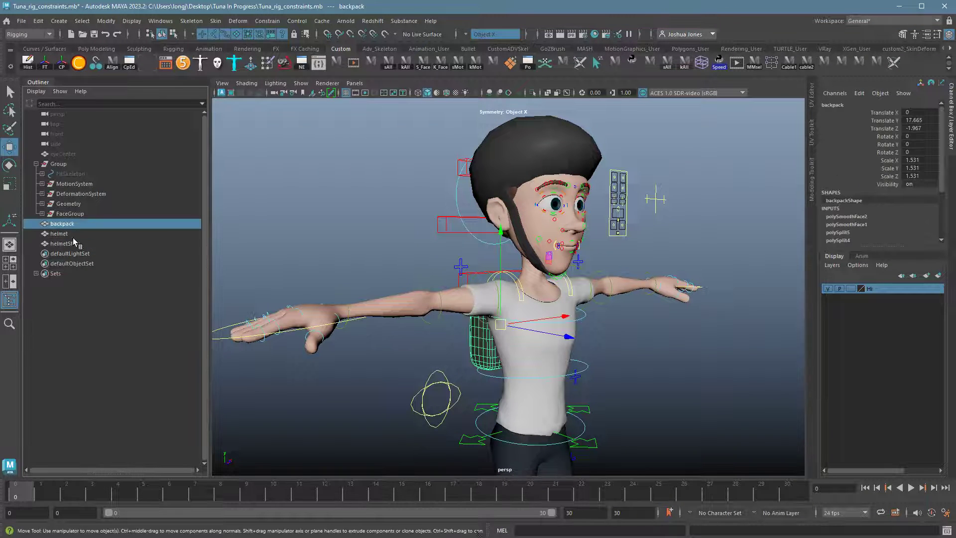
pyautogui.click(72, 236)
pyautogui.click(82, 245)
pyautogui.click(79, 236)
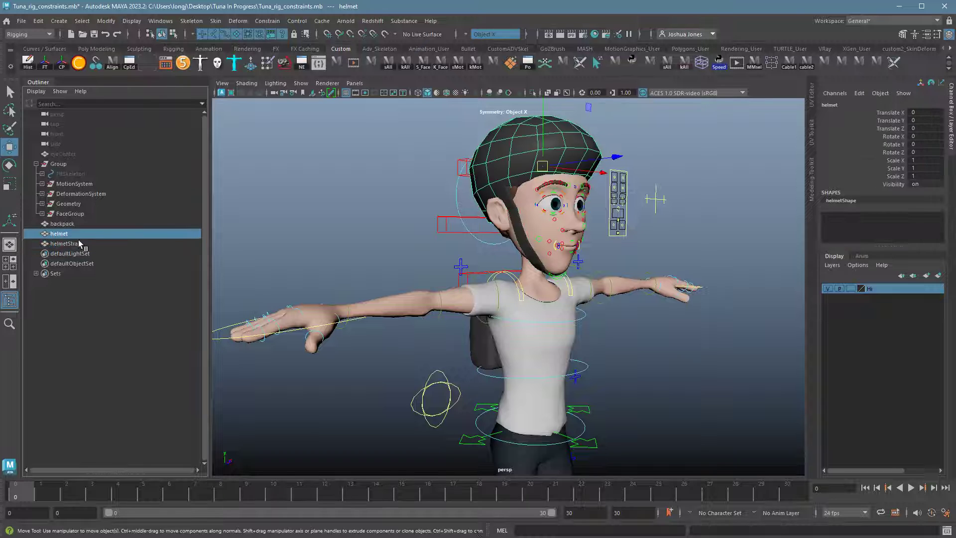
pyautogui.click(82, 227)
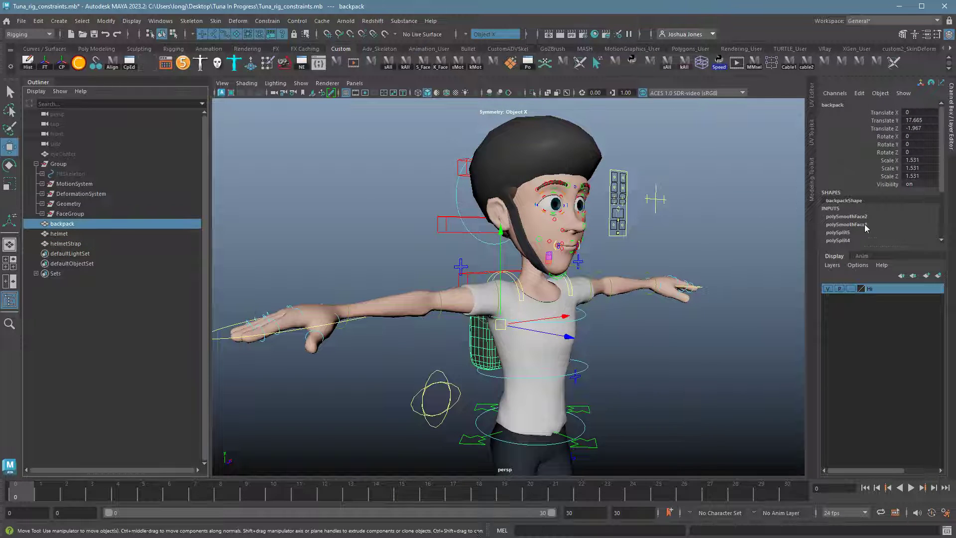
pyautogui.keyDown('shift'); pyautogui.click(78, 244); pyautogui.keyUp('shift')
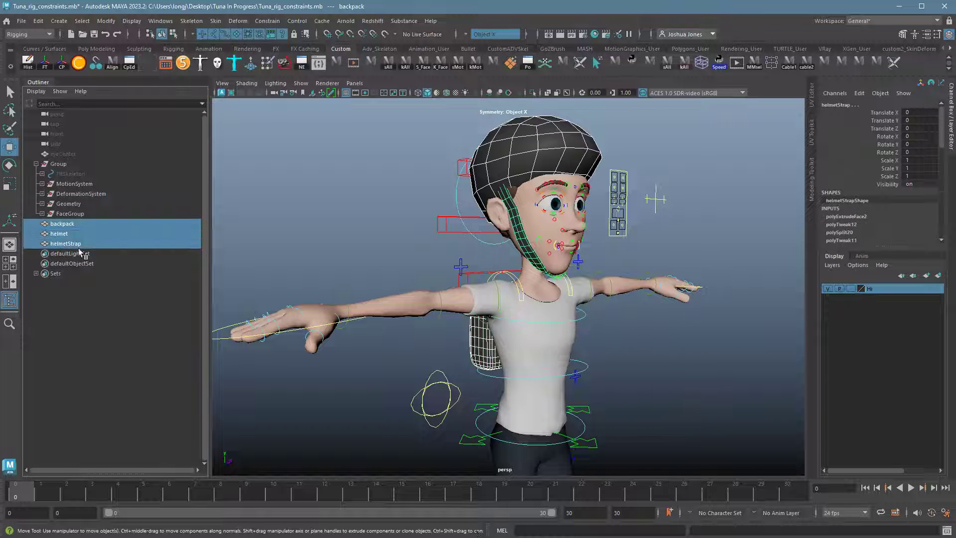
pyautogui.click(39, 21)
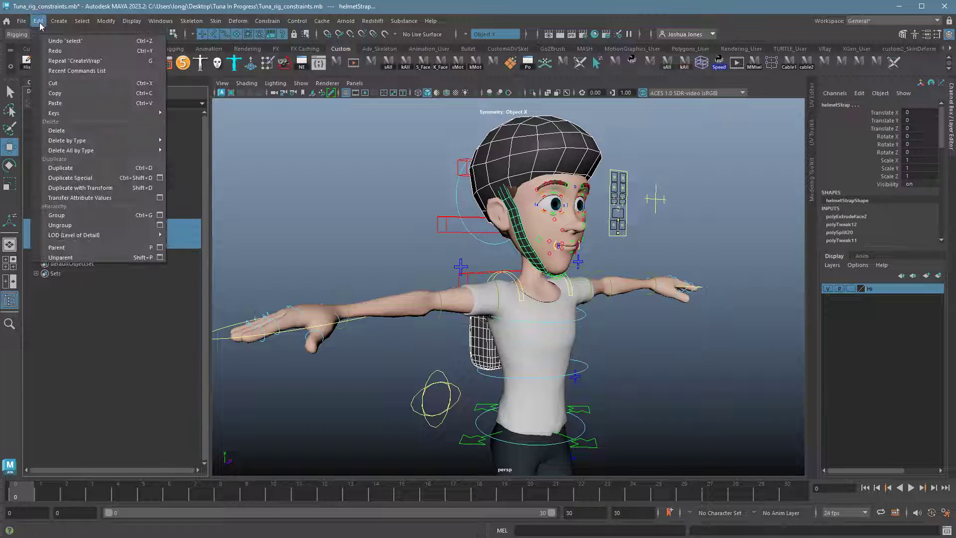
pyautogui.moveTo(76, 141)
pyautogui.click(200, 144)
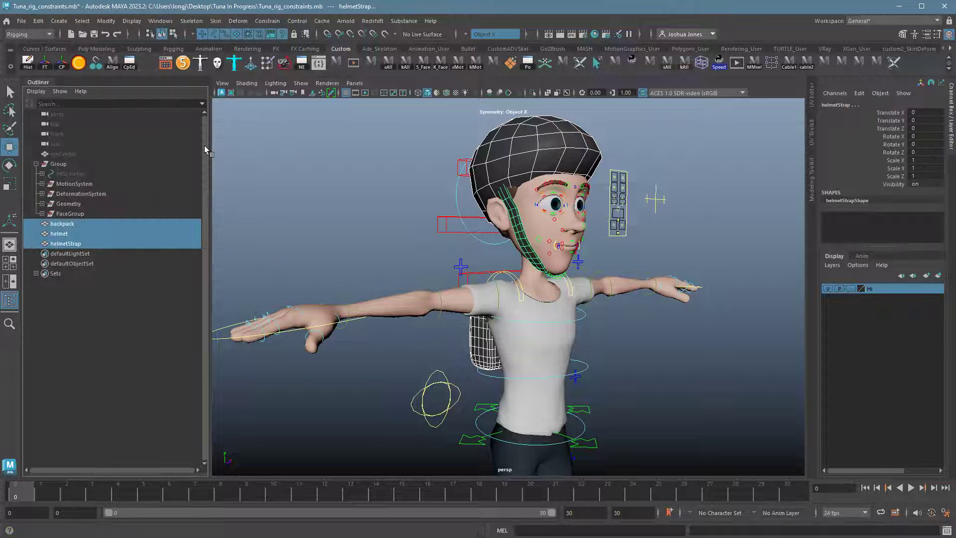
# - Freeze the transformations of the backpack, helmet and helmet strap, and save the scene
pyautogui.click(105, 21)
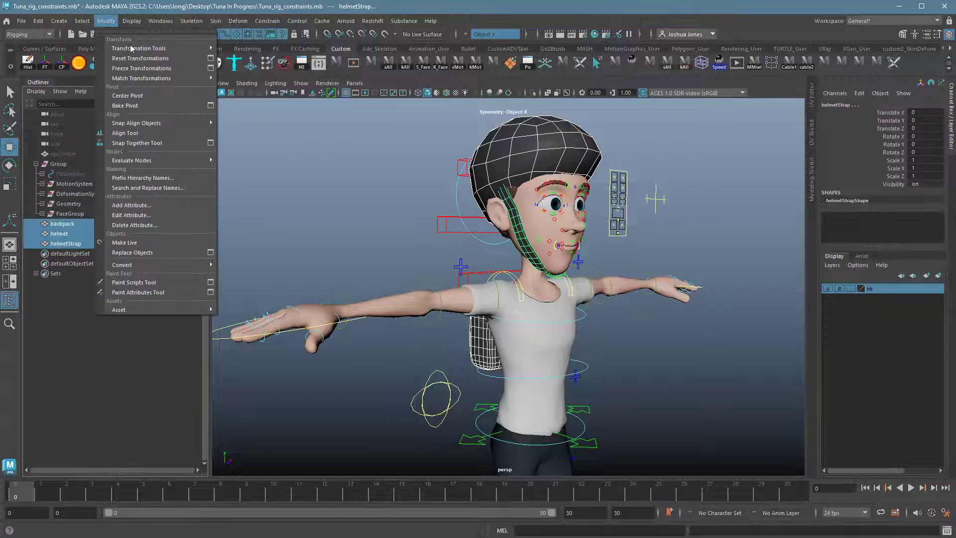
pyautogui.click(154, 70)
pyautogui.moveTo(73, 233); pyautogui.dragTo(78, 252)
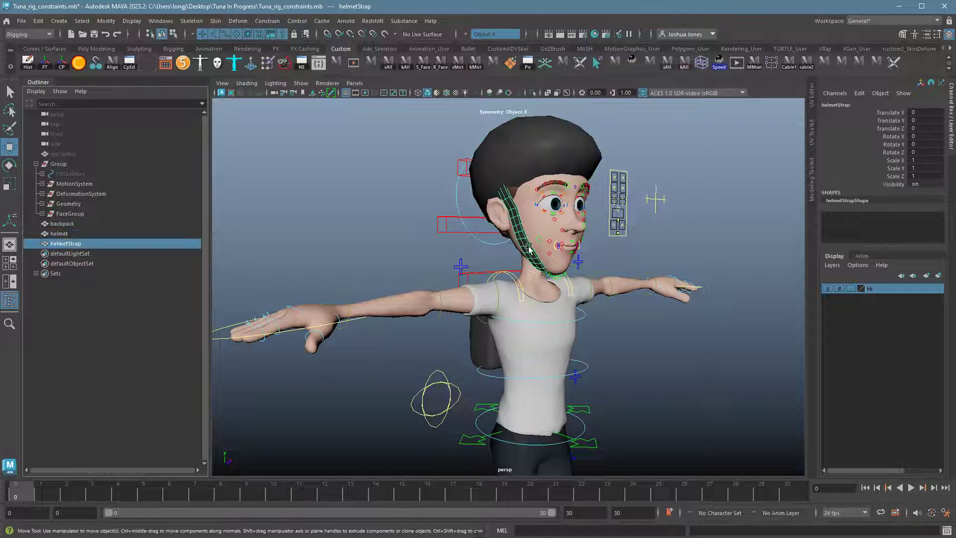
pyautogui.click(363, 197)
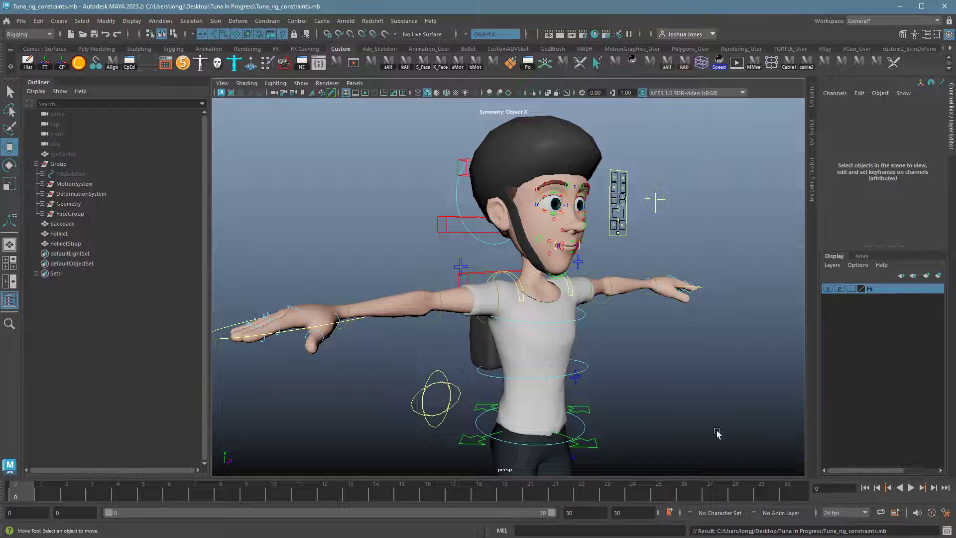
# - Parent pCube2 under pCube1 in the scene hierarchy
pyautogui.keyDown('alt'); pyautogui.moveTo(717, 366); pyautogui.dragTo(241, 369, button='middle'); pyautogui.keyUp('alt')
pyautogui.keyDown('alt'); pyautogui.moveTo(241, 369); pyautogui.dragTo(263, 367); pyautogui.keyUp('alt')
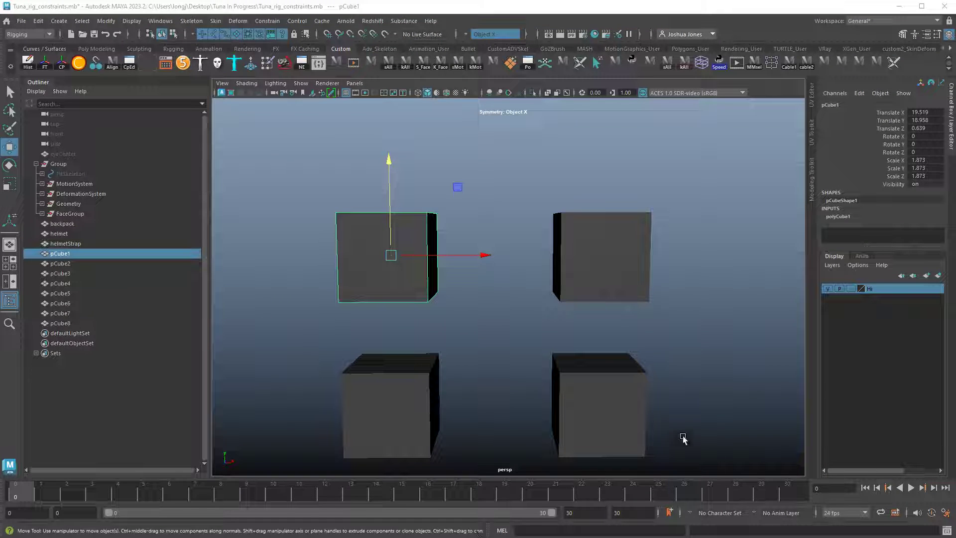
pyautogui.click(604, 269)
pyautogui.click(402, 284)
pyautogui.click(597, 287)
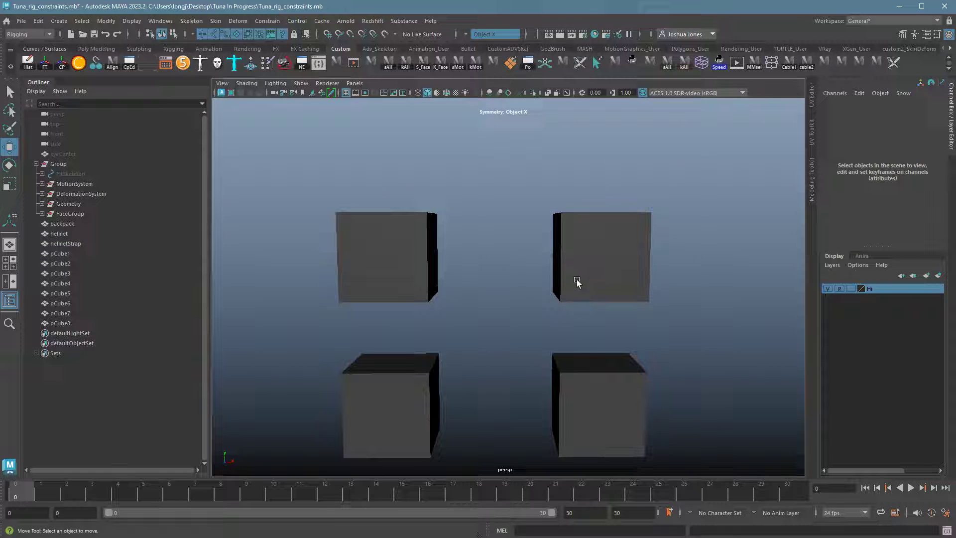
pyautogui.click(586, 273)
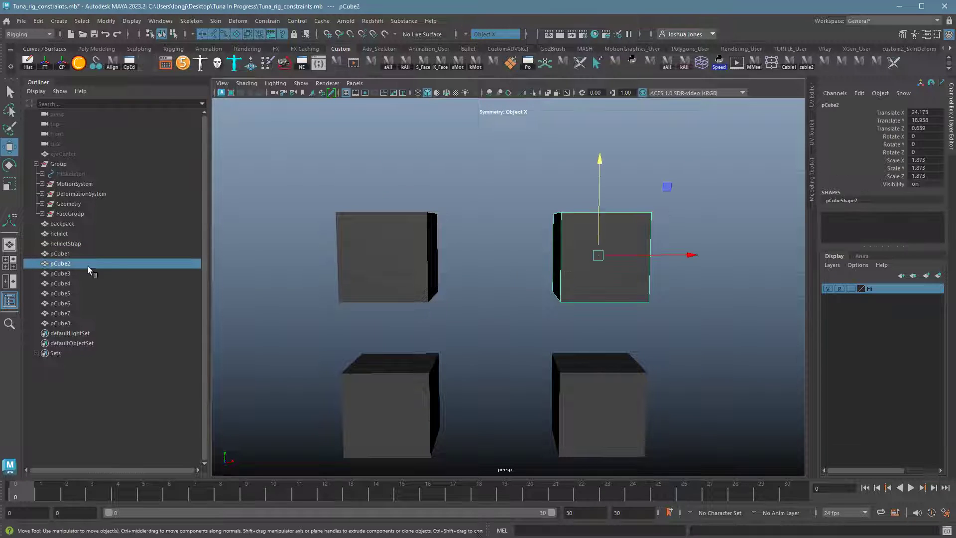
pyautogui.moveTo(61, 269); pyautogui.dragTo(75, 255)
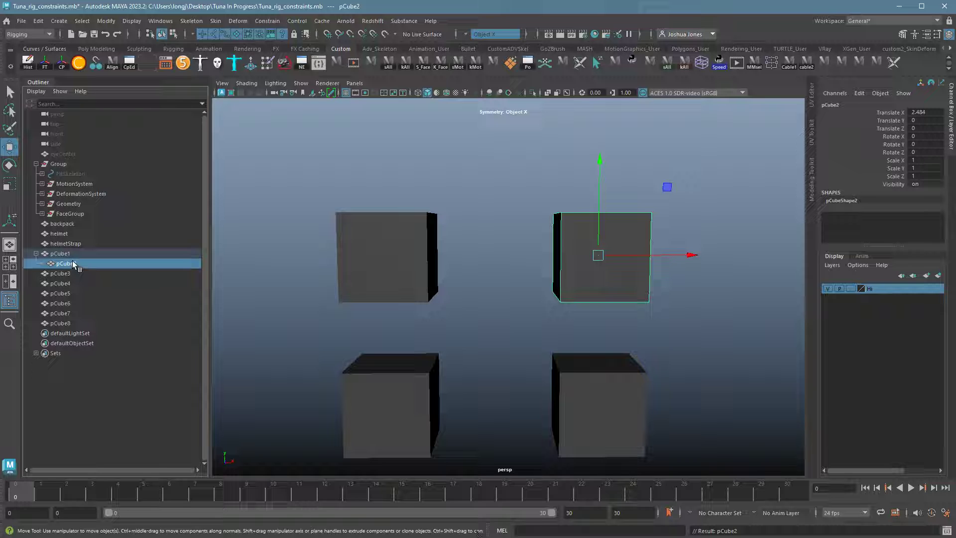
# - Rotate and scale pCube1 to test how its child cube follows, undoing the trial changes
pyautogui.click(412, 267)
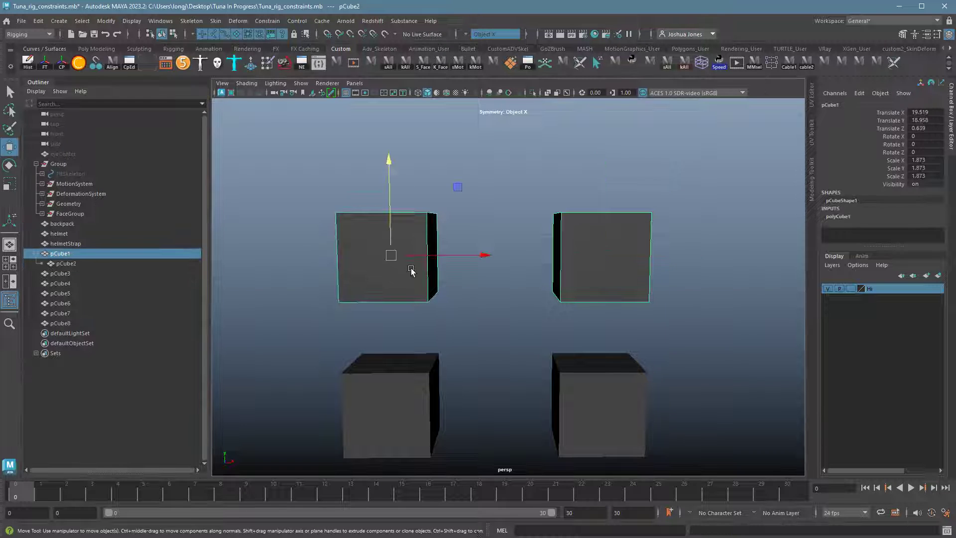
pyautogui.press('e')
pyautogui.moveTo(444, 273); pyautogui.dragTo(389, 262)
pyautogui.hotkey('ctrl', 'z')
pyautogui.hotkey('ctrl', 'z')
pyautogui.hotkey('ctrl', 'z')
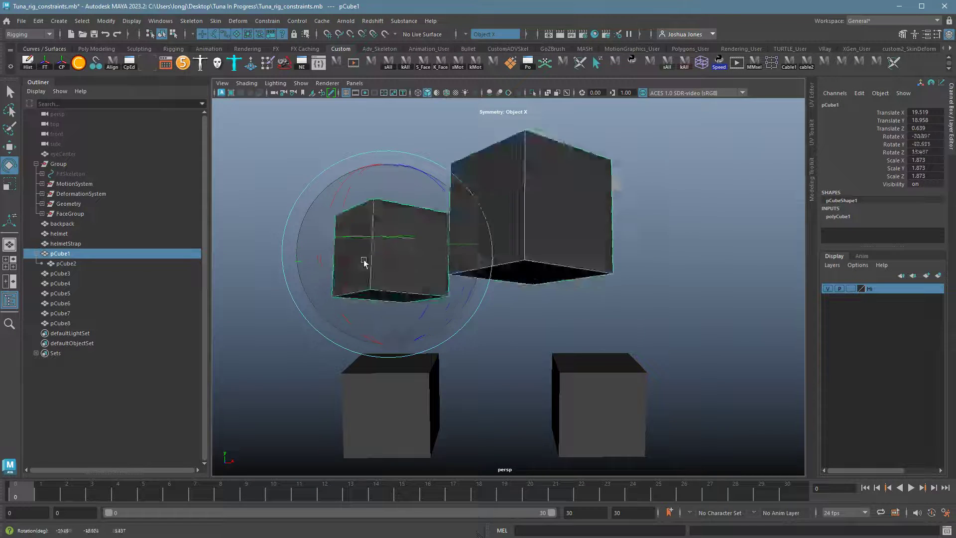
pyautogui.press('r')
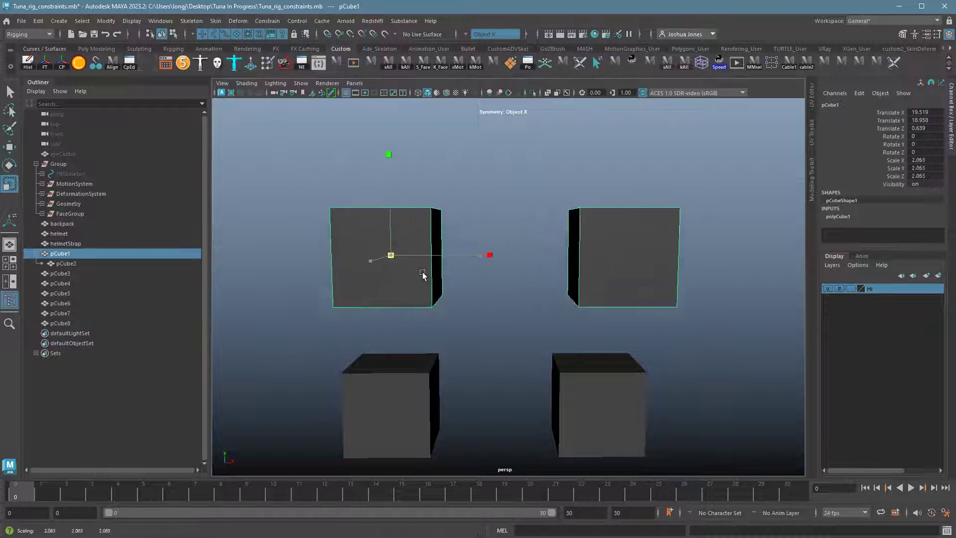
# - Move the child cube pCube2 on its own as a test and undo the move
pyautogui.click(608, 268)
pyautogui.press('w')
pyautogui.moveTo(610, 270); pyautogui.dragTo(569, 268)
pyautogui.hotkey('ctrl', 'z')
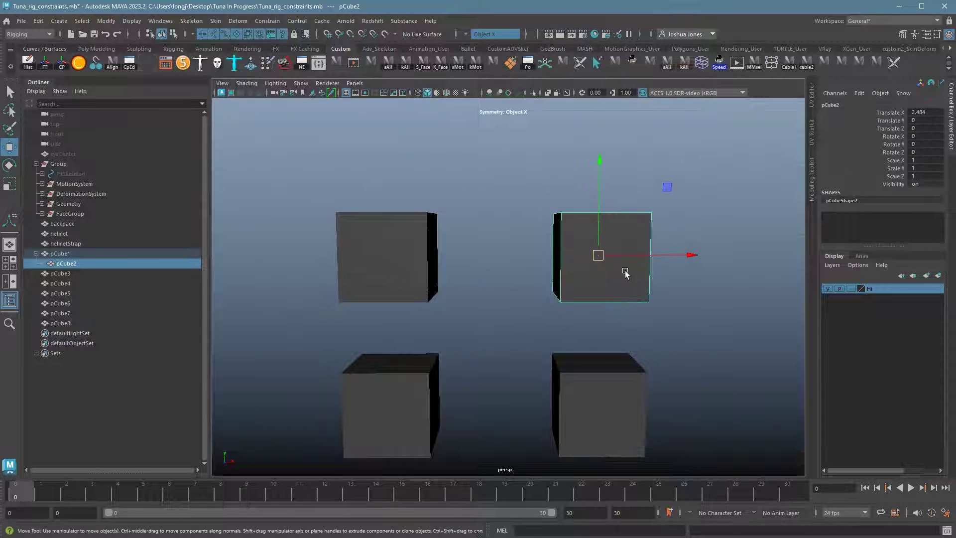
# - Unparent pCube2 from pCube1 and place it between pCube1 and pCube3 in the hierarchy
pyautogui.click(404, 255)
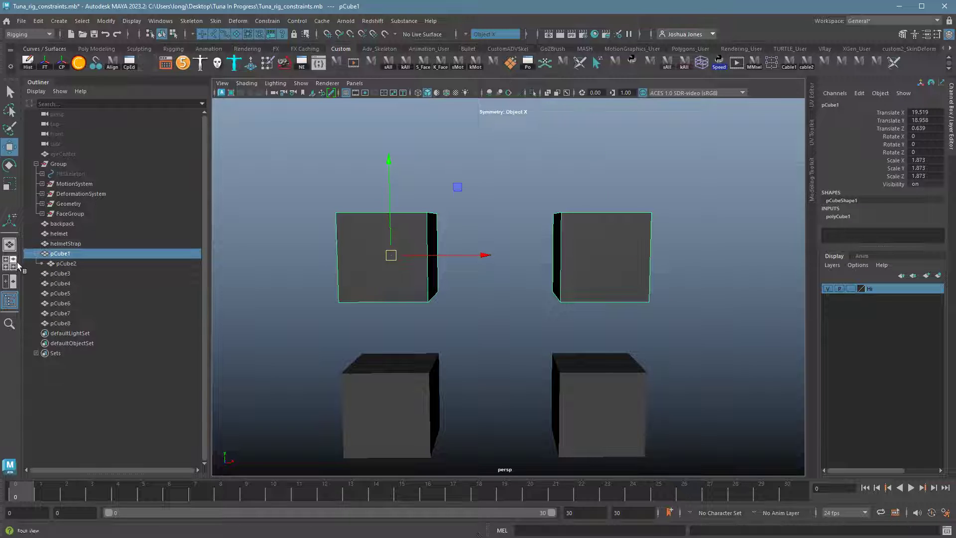
pyautogui.click(67, 265)
pyautogui.moveTo(67, 271); pyautogui.dragTo(66, 273)
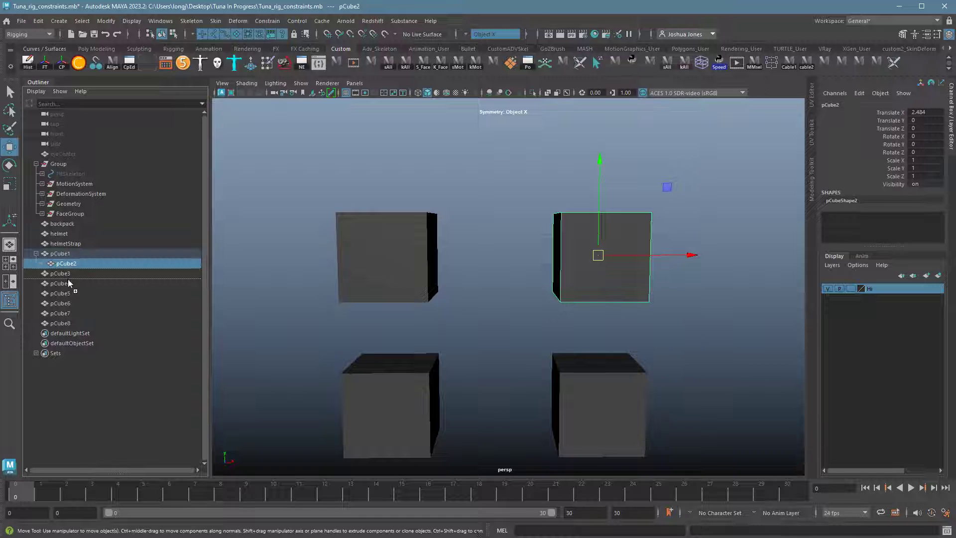
pyautogui.moveTo(68, 279); pyautogui.dragTo(76, 261, button='middle')
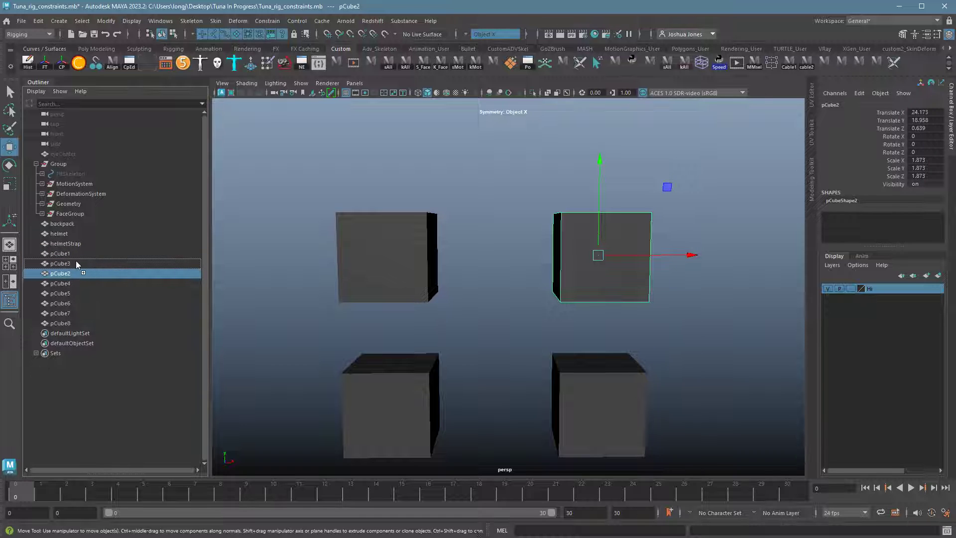
pyautogui.moveTo(76, 261); pyautogui.dragTo(82, 263)
# - Examine the character's rig controls from the front and select the right FK wrist control
pyautogui.scroll(-3, 401, 312)
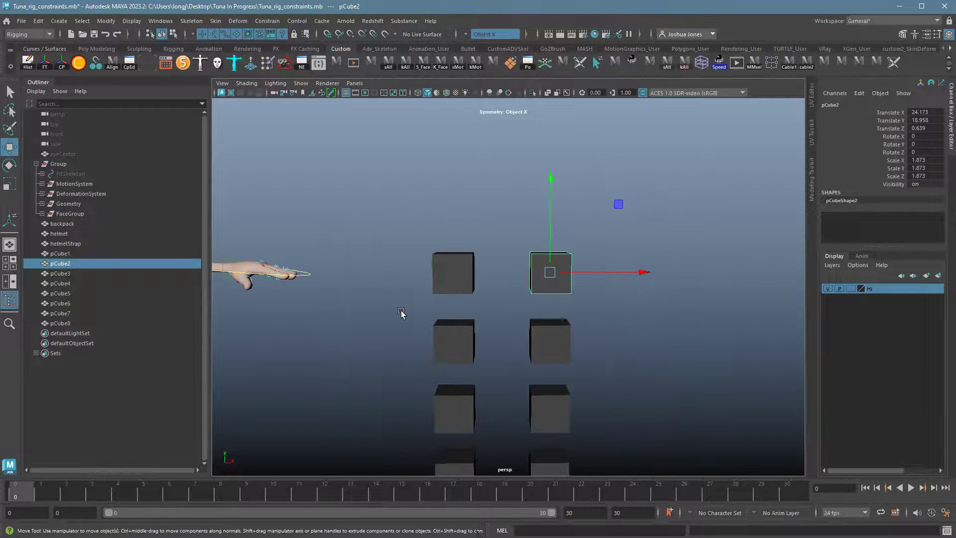
pyautogui.press('a')
pyautogui.keyDown('alt'); pyautogui.moveTo(405, 318); pyautogui.dragTo(489, 324, button='right'); pyautogui.keyUp('alt')
pyautogui.keyDown('alt'); pyautogui.moveTo(488, 324); pyautogui.dragTo(531, 373, button='middle'); pyautogui.keyUp('alt')
pyautogui.keyDown('alt'); pyautogui.moveTo(532, 373); pyautogui.dragTo(717, 372, button='right'); pyautogui.keyUp('alt')
pyautogui.keyDown('alt'); pyautogui.moveTo(539, 318); pyautogui.dragTo(600, 388, button='middle'); pyautogui.keyUp('alt')
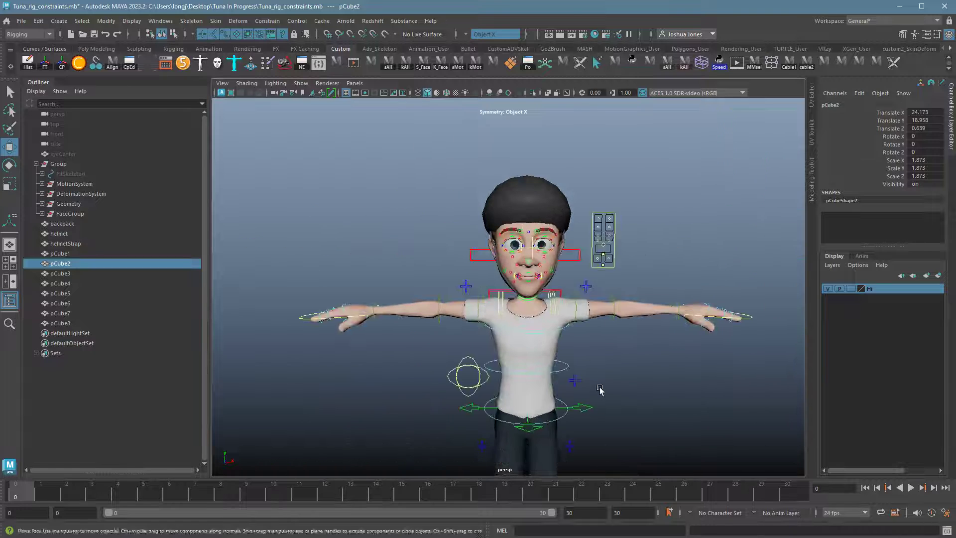
pyautogui.scroll(4, 600, 390)
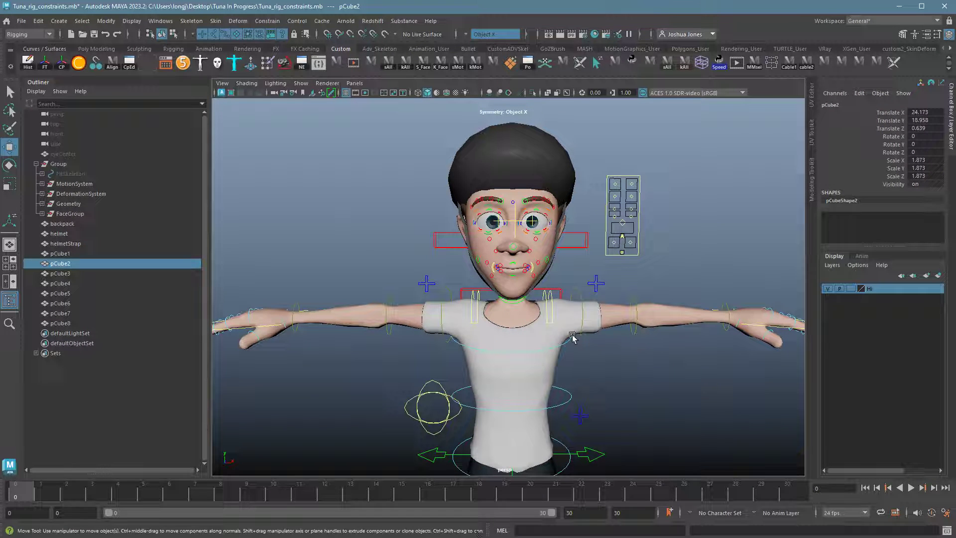
pyautogui.click(300, 318)
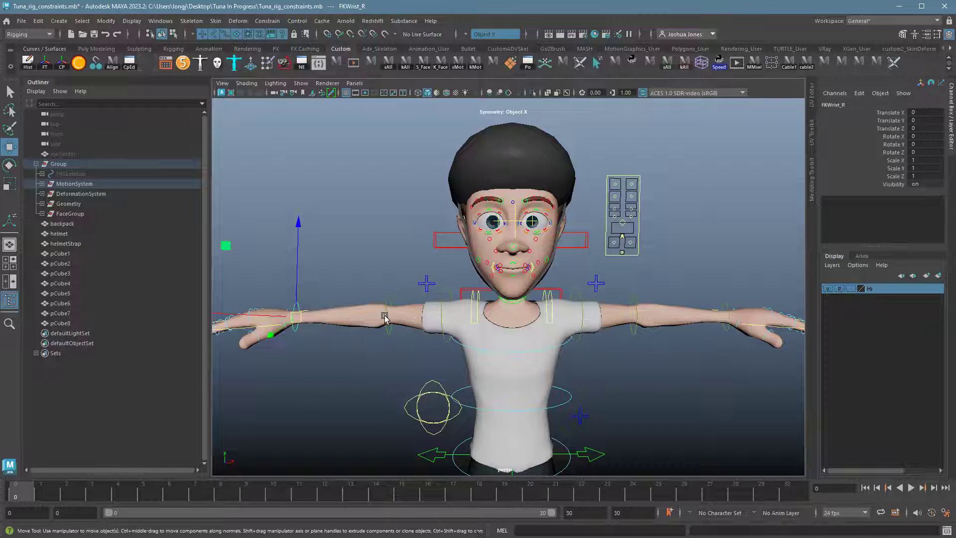
# - Switch to the Rigging menu set and tear off the Constrain menu as a floating window beside the cubes
pyautogui.keyDown('alt'); pyautogui.moveTo(704, 362); pyautogui.dragTo(639, 363, button='right'); pyautogui.keyUp('alt')
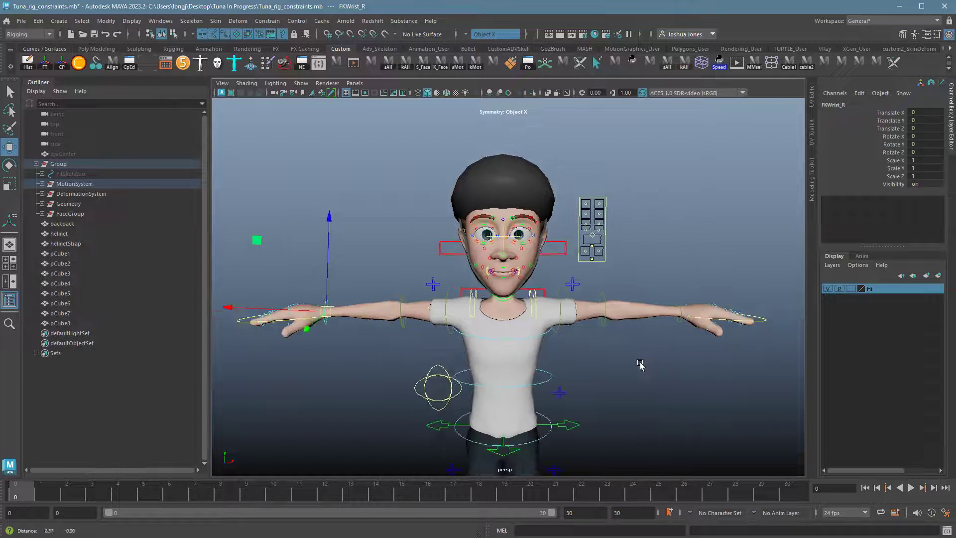
pyautogui.keyDown('alt'); pyautogui.moveTo(640, 363); pyautogui.dragTo(621, 363, button='middle'); pyautogui.keyUp('alt')
pyautogui.keyDown('alt'); pyautogui.moveTo(620, 362); pyautogui.dragTo(542, 320, button='right'); pyautogui.keyUp('alt')
pyautogui.keyDown('alt'); pyautogui.moveTo(542, 320); pyautogui.dragTo(455, 304, button='middle'); pyautogui.keyUp('alt')
pyautogui.keyDown('alt'); pyautogui.moveTo(455, 303); pyautogui.dragTo(487, 311, button='right'); pyautogui.keyUp('alt')
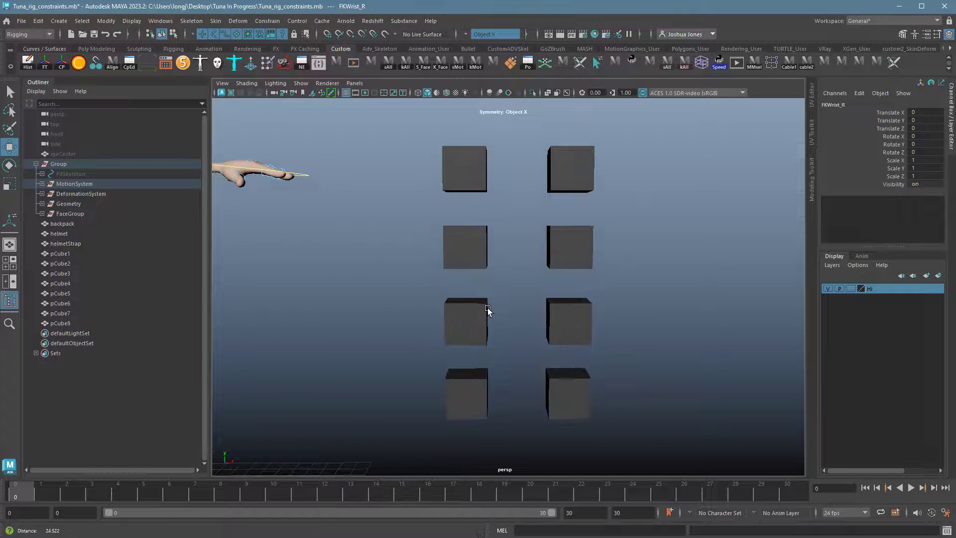
pyautogui.keyDown('alt'); pyautogui.moveTo(487, 311); pyautogui.dragTo(487, 323, button='middle'); pyautogui.keyUp('alt')
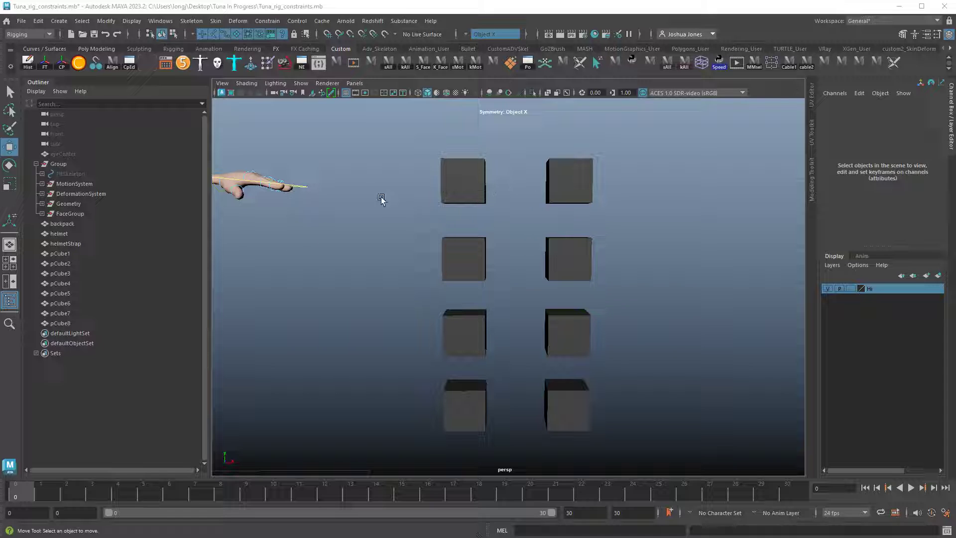
pyautogui.click(27, 35)
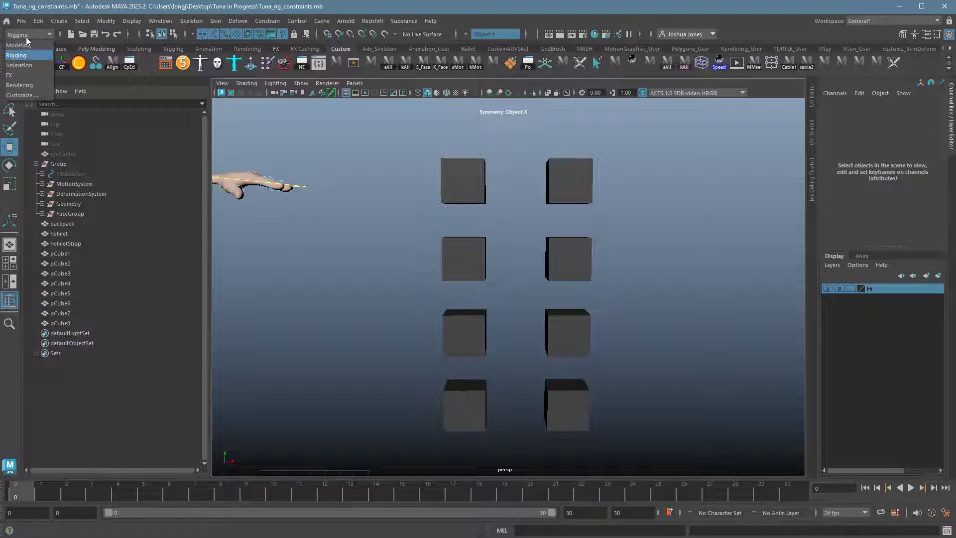
pyautogui.click(26, 56)
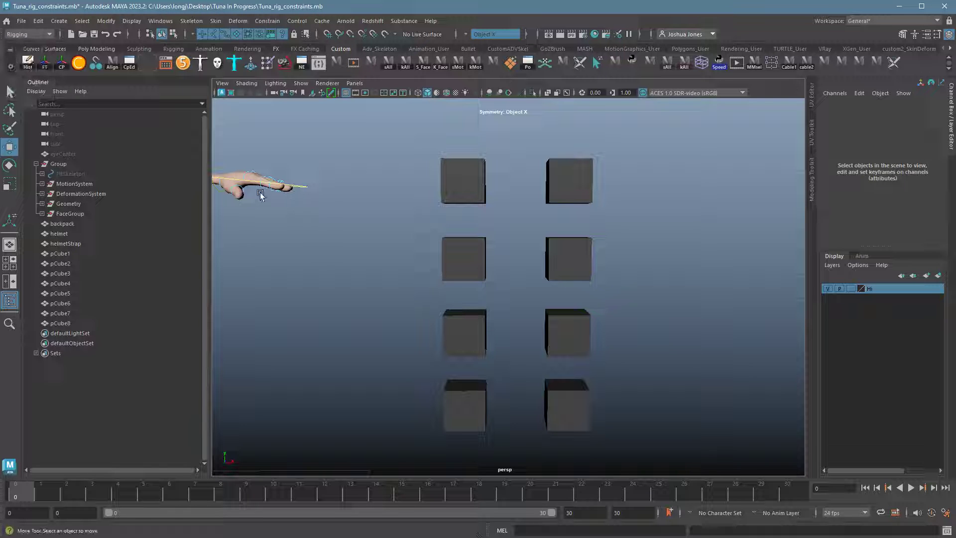
pyautogui.click(261, 25)
pyautogui.click(279, 33)
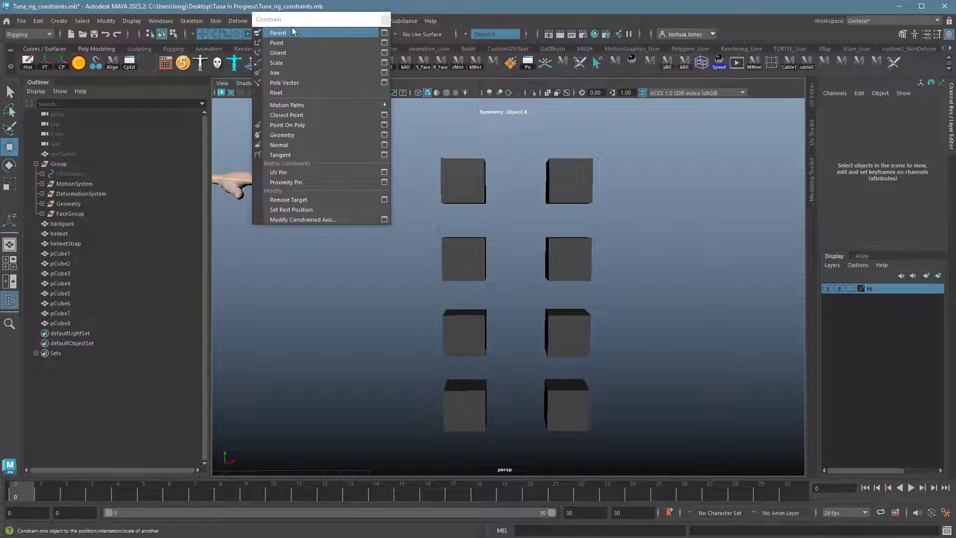
pyautogui.moveTo(292, 28); pyautogui.dragTo(779, 114)
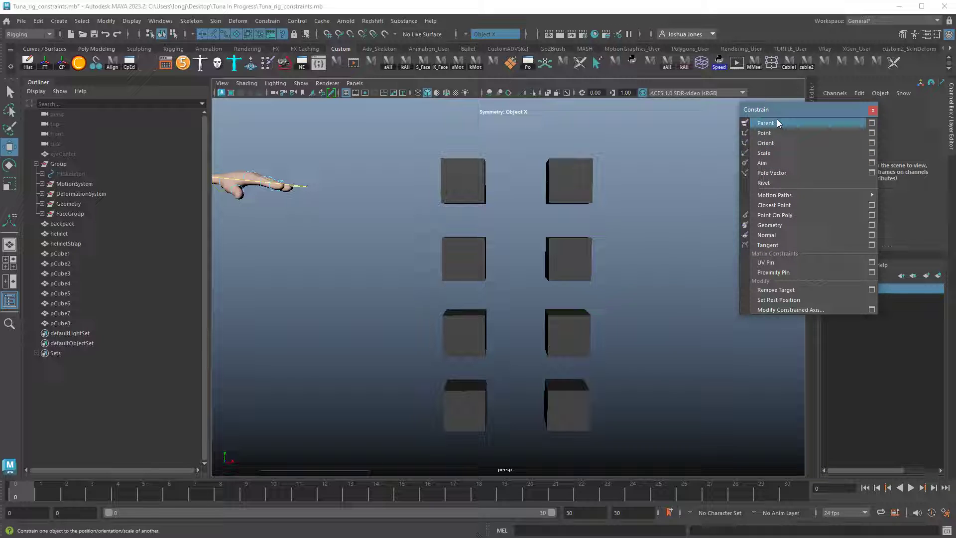
pyautogui.click(480, 185)
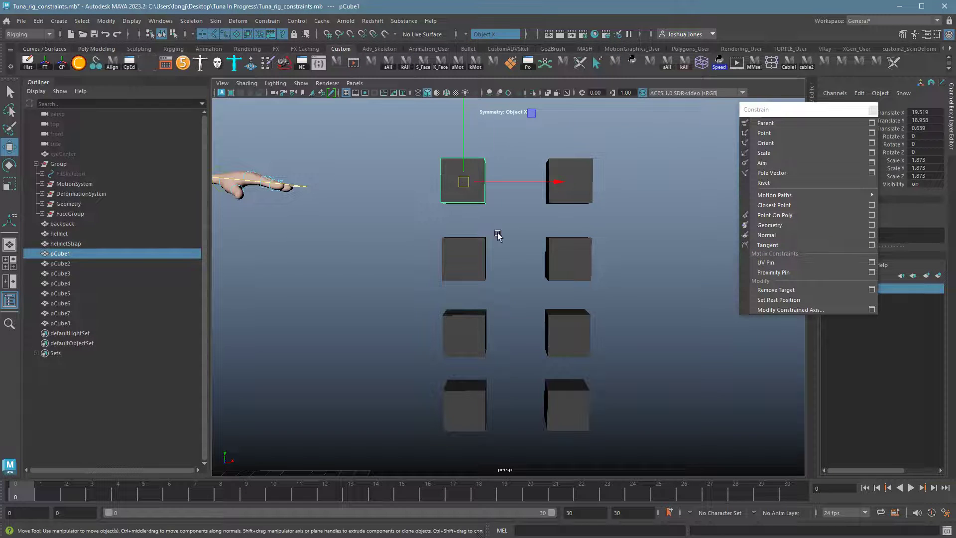
pyautogui.keyDown('shift'); pyautogui.click(583, 201); pyautogui.keyUp('shift')
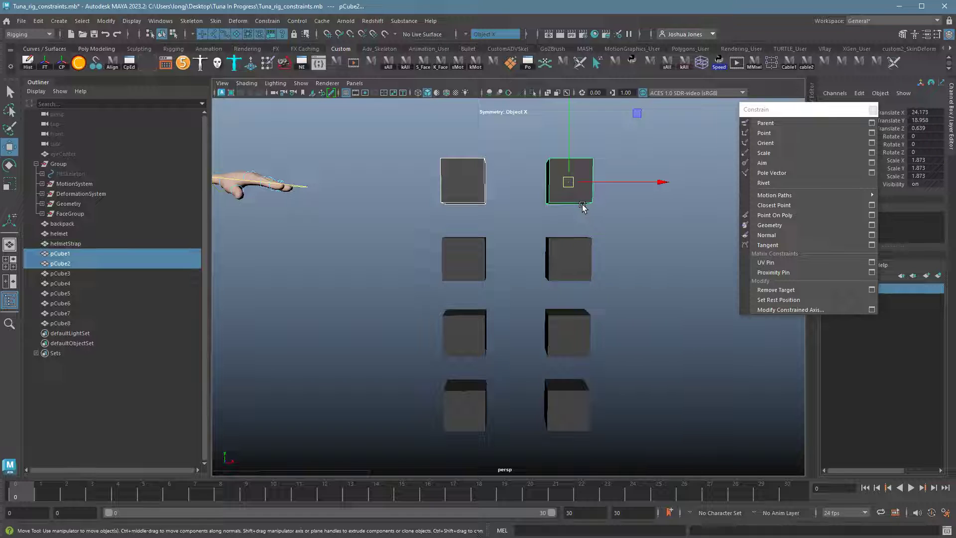
pyautogui.click(650, 239)
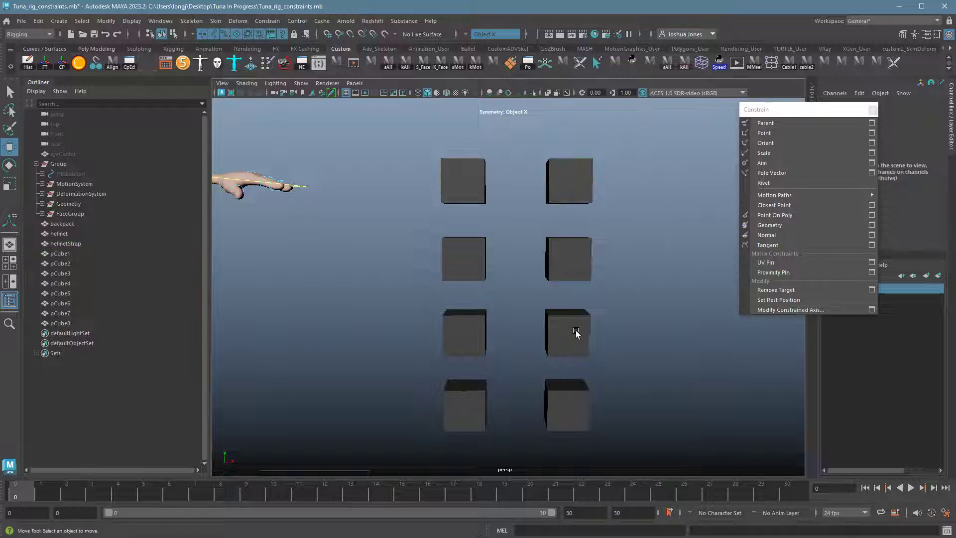
# - Select pCube1 and then pCube2, open the Parent Constraint options and reset the settings to their defaults
pyautogui.click(477, 184)
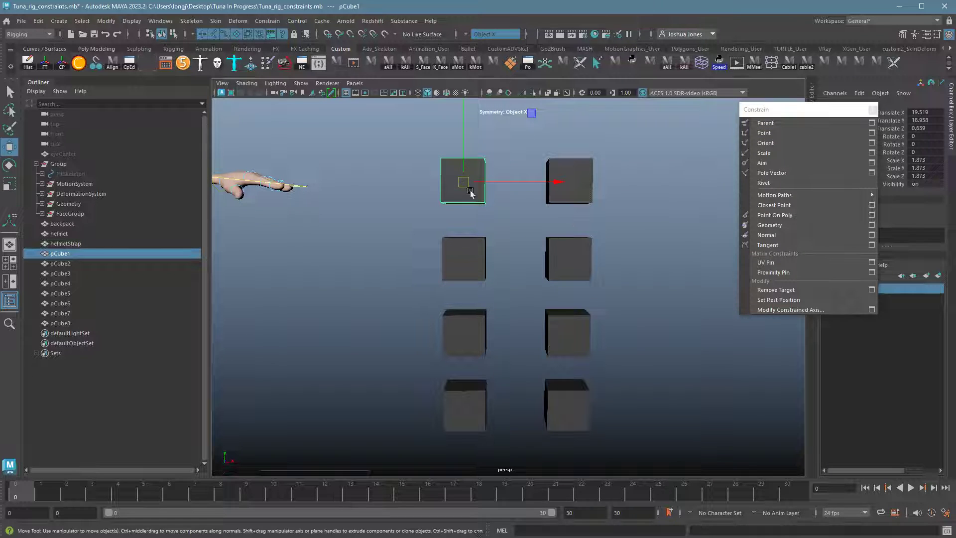
pyautogui.keyDown('shift'); pyautogui.click(585, 191); pyautogui.keyUp('shift')
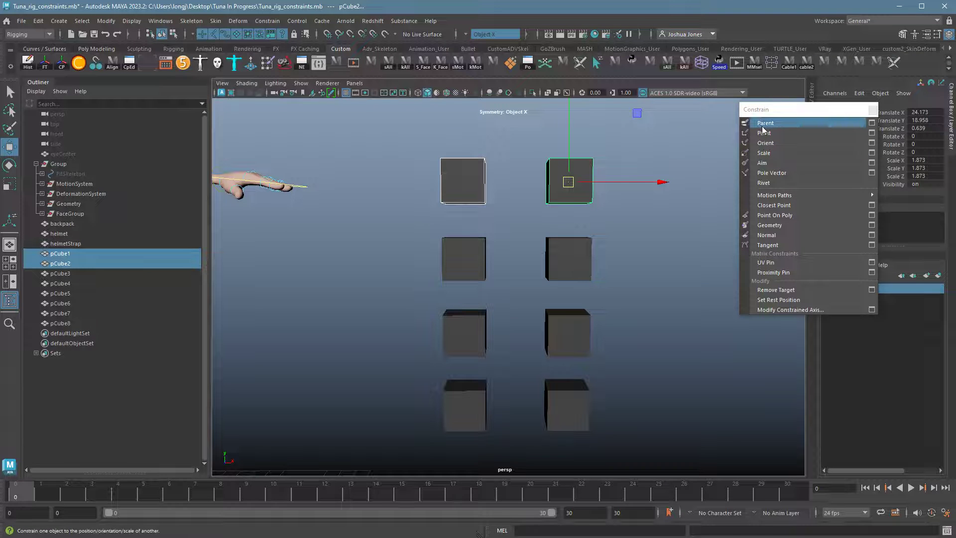
pyautogui.click(871, 123)
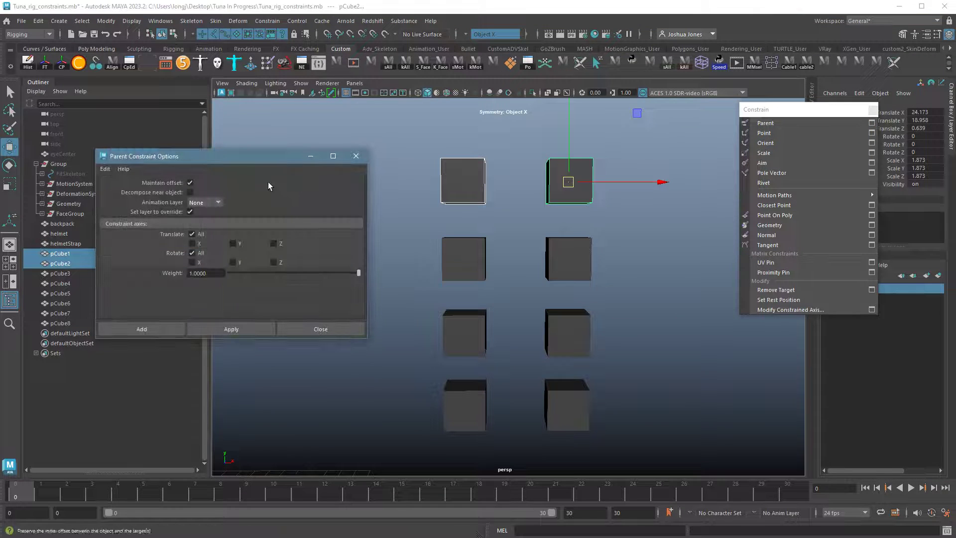
pyautogui.moveTo(238, 155); pyautogui.dragTo(236, 126)
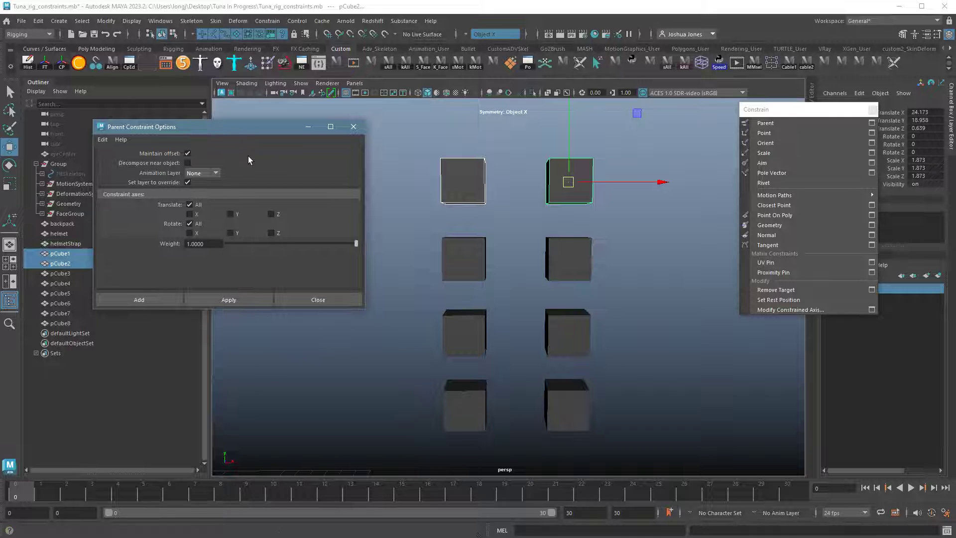
pyautogui.moveTo(225, 127); pyautogui.dragTo(260, 133)
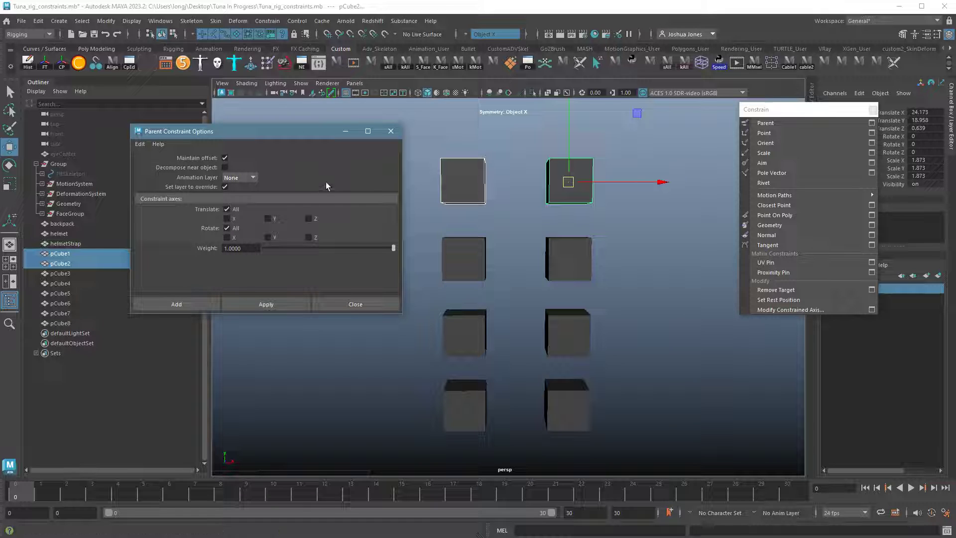
pyautogui.click(140, 145)
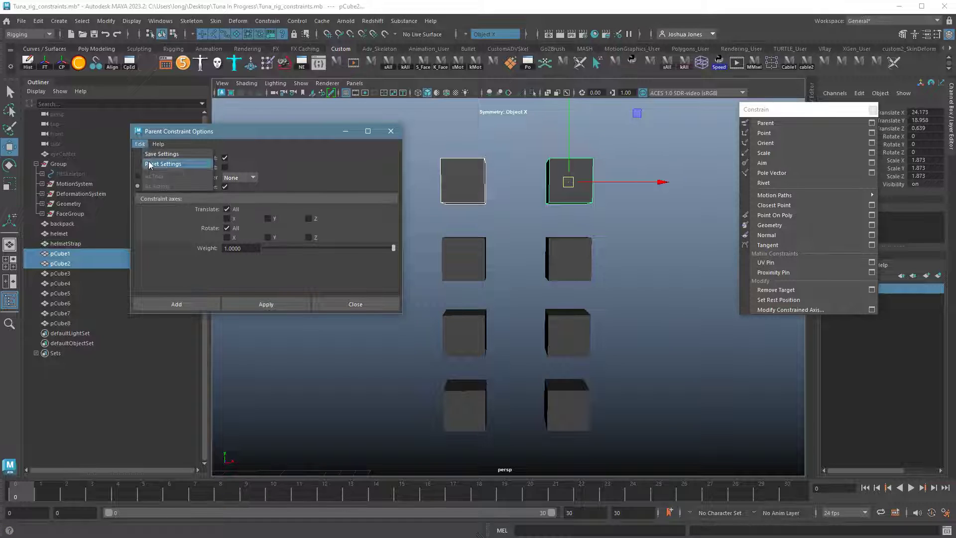
pyautogui.click(149, 163)
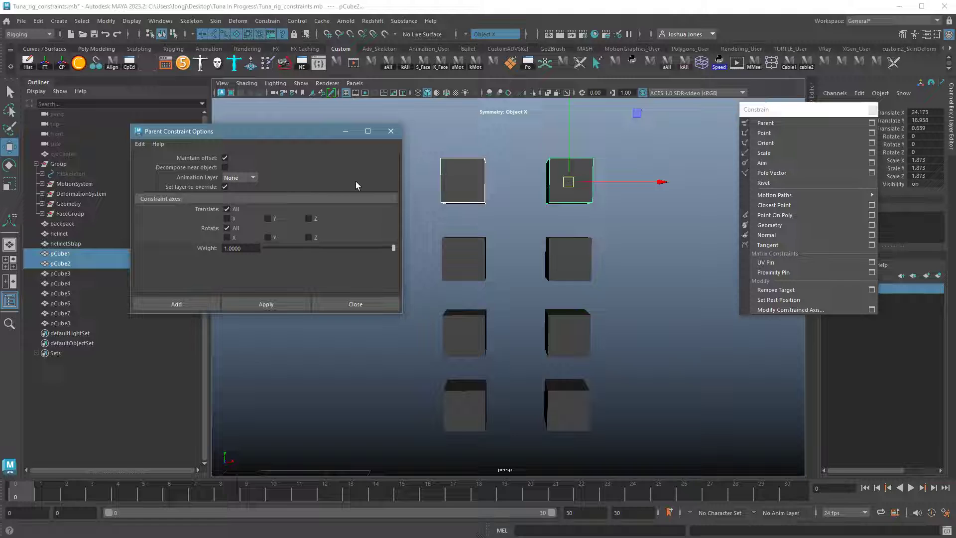
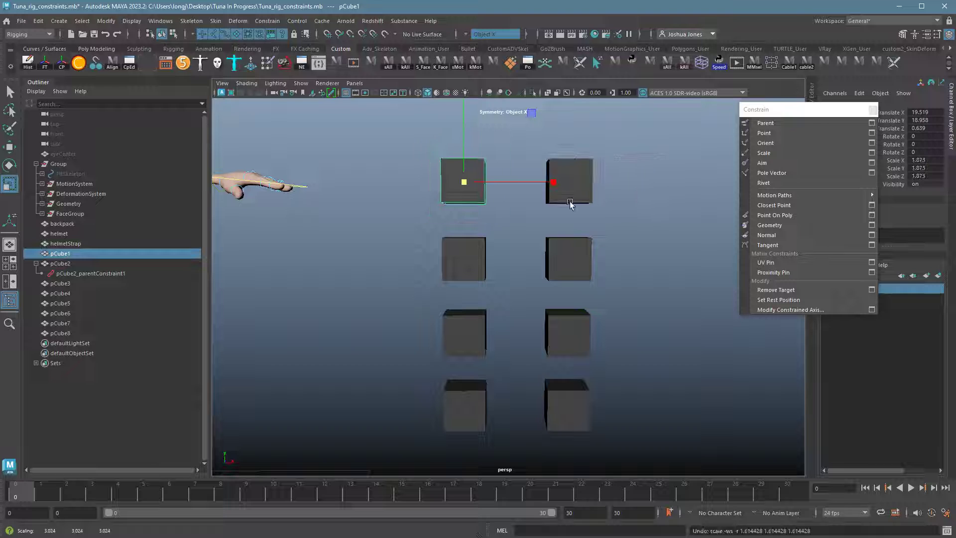
# - Scale the driver cube pCube1 up as a test of the parent constraint and undo the scaling
pyautogui.moveTo(464, 183); pyautogui.dragTo(535, 196)
pyautogui.hotkey('ctrl', 'z')
# - Select pCube2 in the hierarchy and uncover all its parent constraint channels by moving the Constrain window aside and enlarging the channel area
pyautogui.click(37, 263)
pyautogui.click(66, 263)
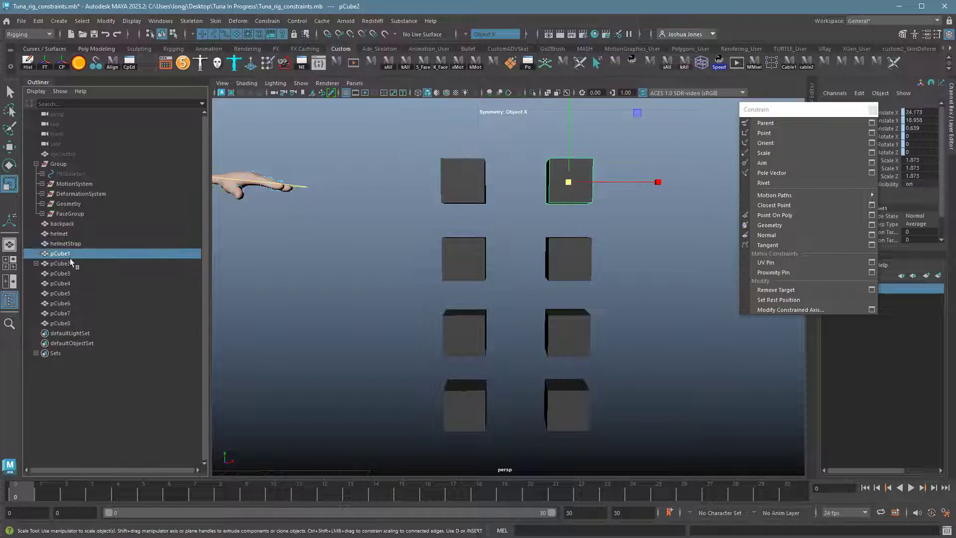
pyautogui.click(68, 264)
pyautogui.click(69, 257)
pyautogui.click(68, 264)
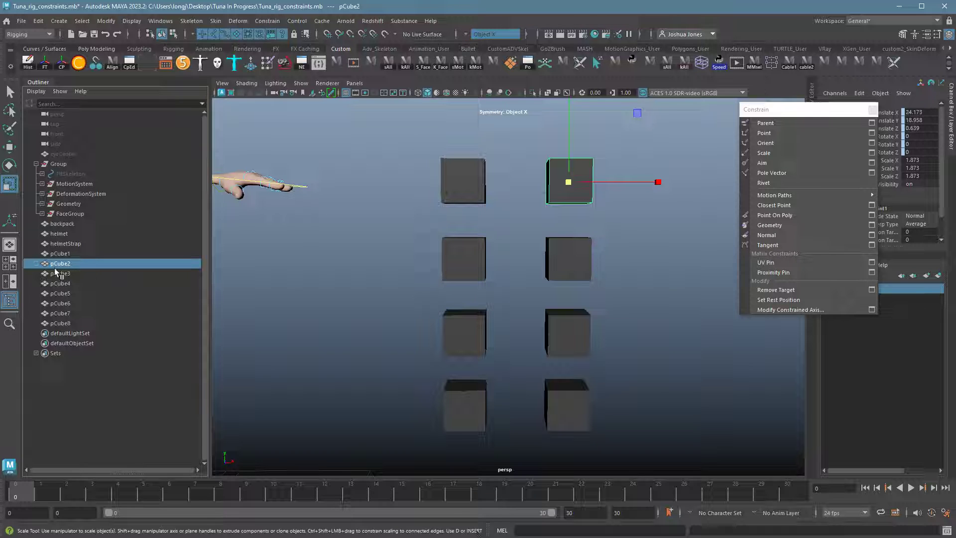
pyautogui.moveTo(824, 113); pyautogui.dragTo(745, 102)
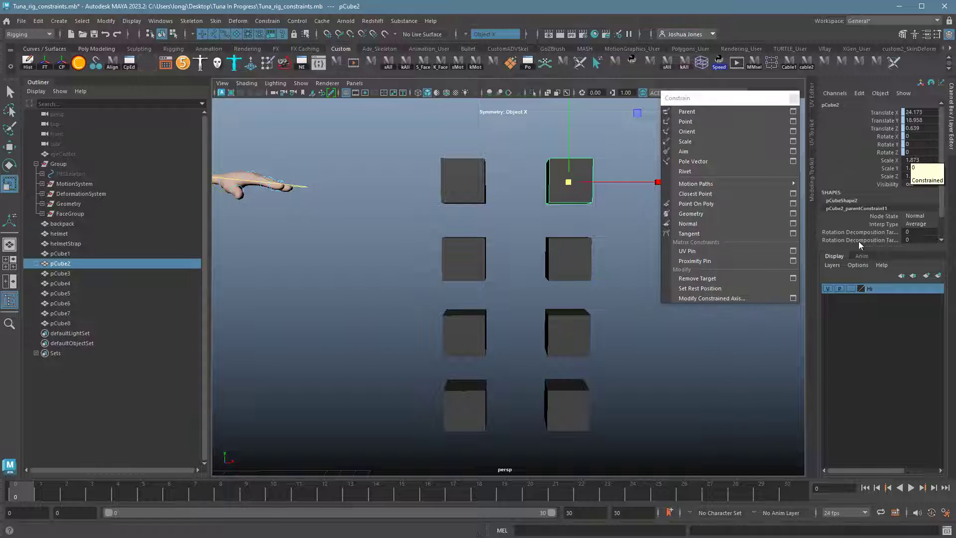
pyautogui.moveTo(864, 253); pyautogui.dragTo(865, 305)
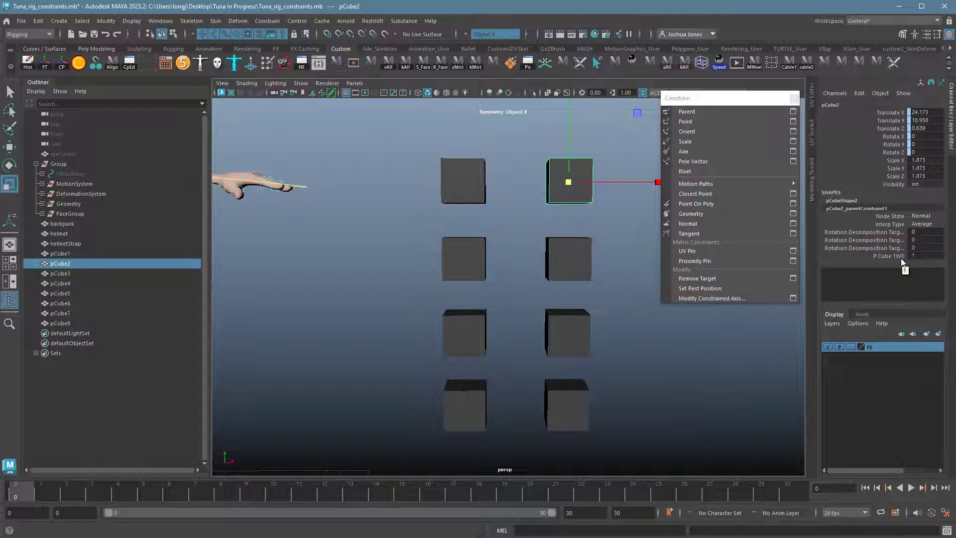
# - Set the P Cube 1W0 weight of pCube2's parent constraint to 0
pyautogui.doubleClick(921, 256)
pyautogui.write('0')
pyautogui.press('Return')
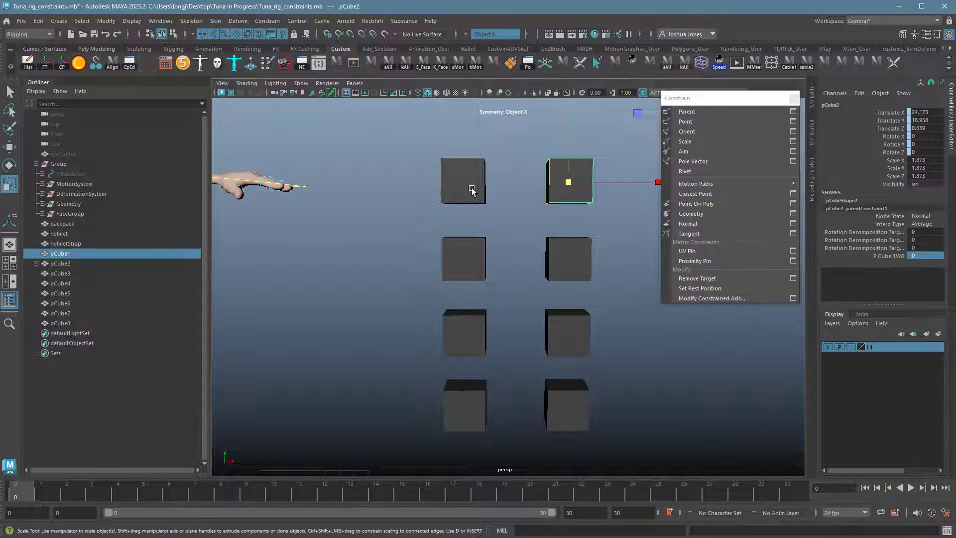
# - Move pCube1 as a test of the switched-off parent constraint, undo the move and clear the selection
pyautogui.click(473, 188)
pyautogui.press('w')
pyautogui.moveTo(478, 185)
pyautogui.mouseDown()
pyautogui.moveTo(558, 184)
pyautogui.moveTo(466, 179)
pyautogui.mouseUp()
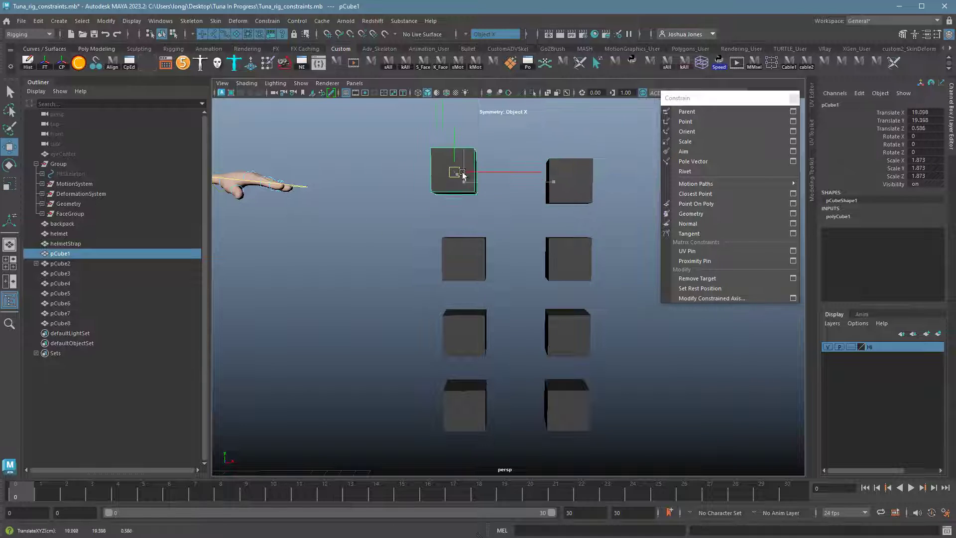
pyautogui.hotkey('ctrl', 'z')
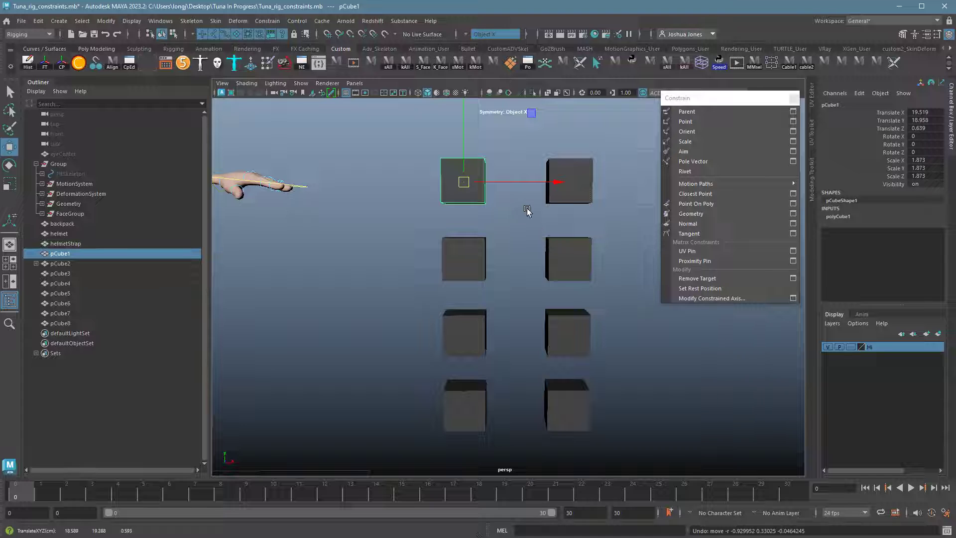
pyautogui.click(378, 203)
# - Select pCube4 and then pCube3, open the Point Constraint options and reset the settings to their defaults
pyautogui.click(473, 265)
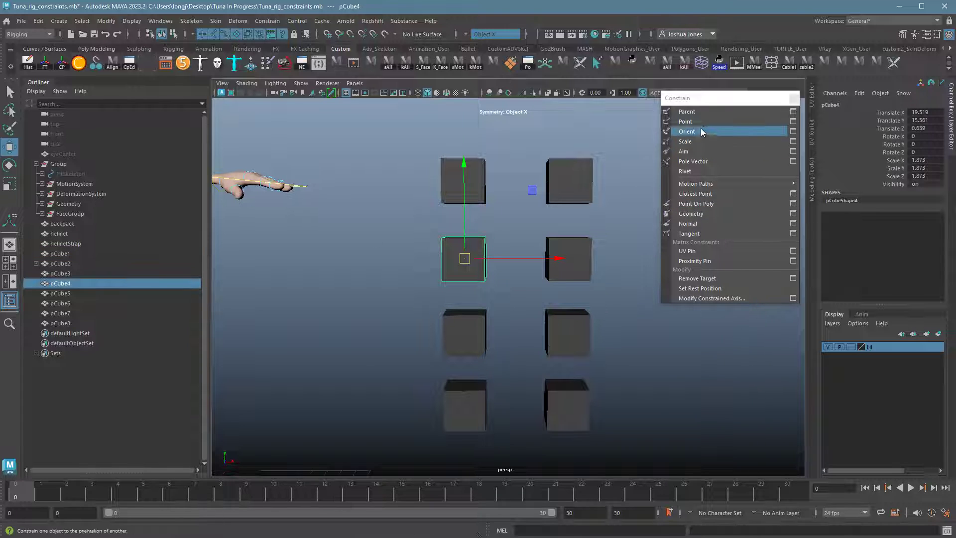
pyautogui.click(541, 292)
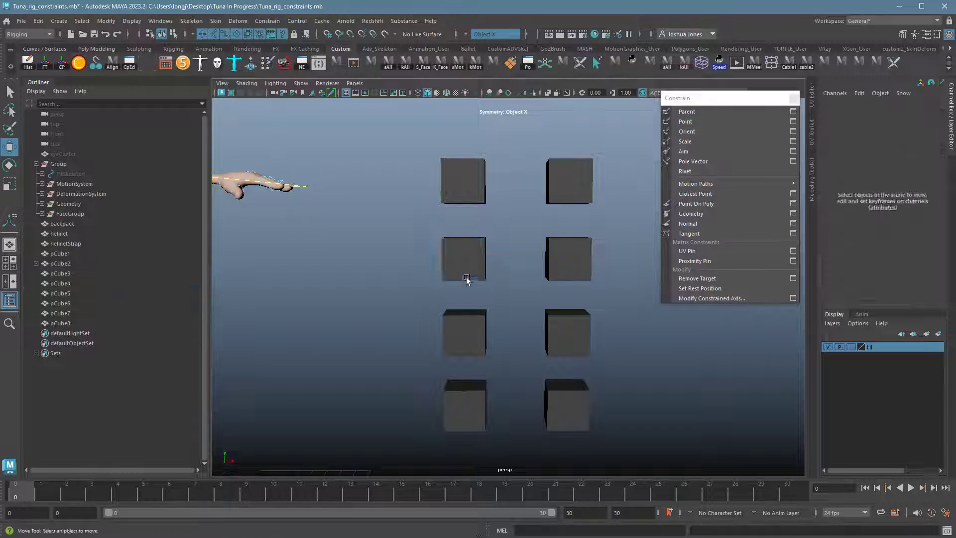
pyautogui.click(466, 277)
pyautogui.keyDown('shift'); pyautogui.click(568, 278); pyautogui.keyUp('shift')
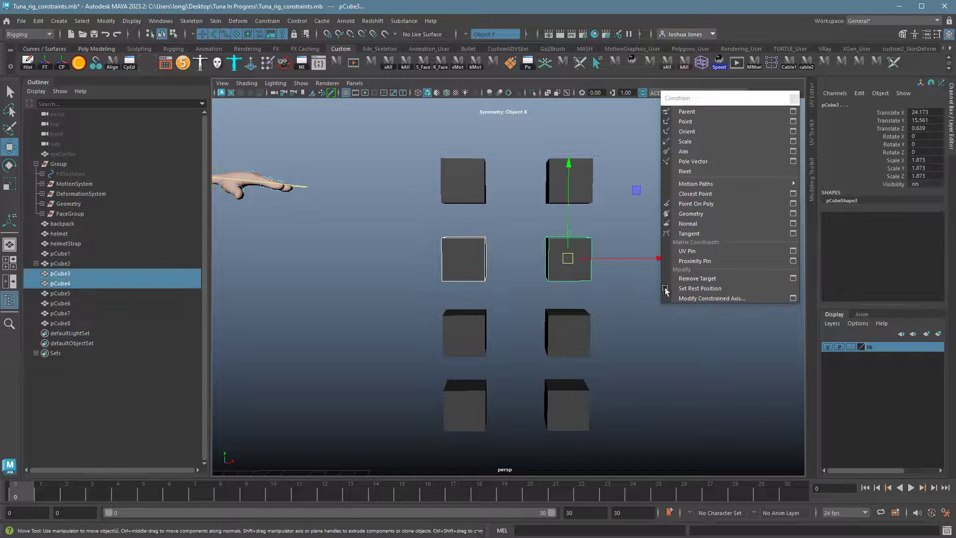
pyautogui.click(793, 121)
pyautogui.click(141, 144)
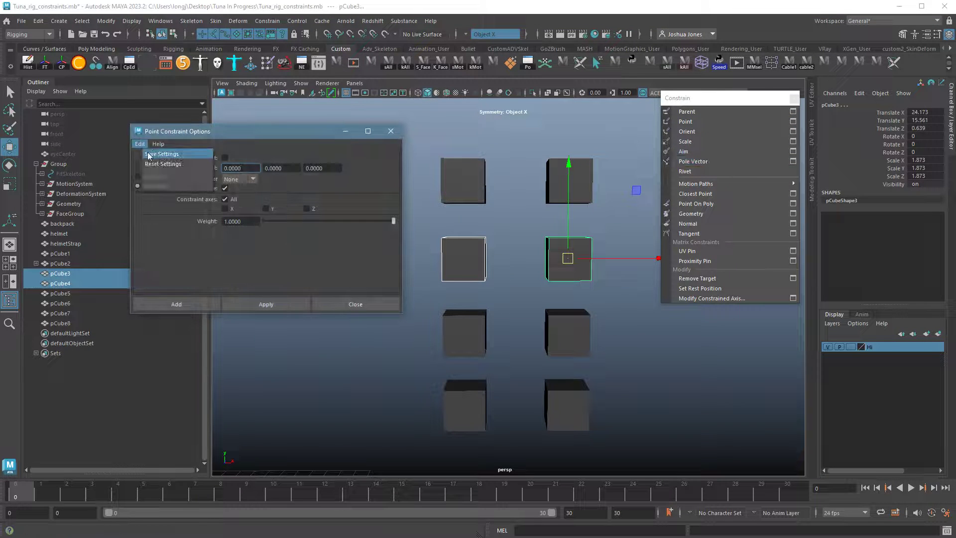
pyautogui.click(151, 160)
# - Try point-constraining pCube3 to pCube4 without maintaining the offset, and check the two cubes by selecting them
pyautogui.click(270, 304)
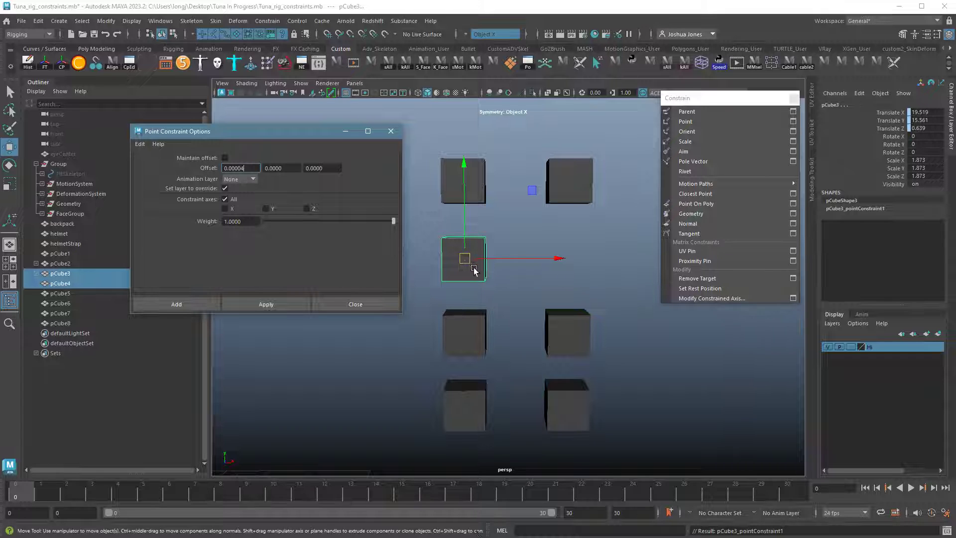
pyautogui.click(322, 367)
pyautogui.click(481, 274)
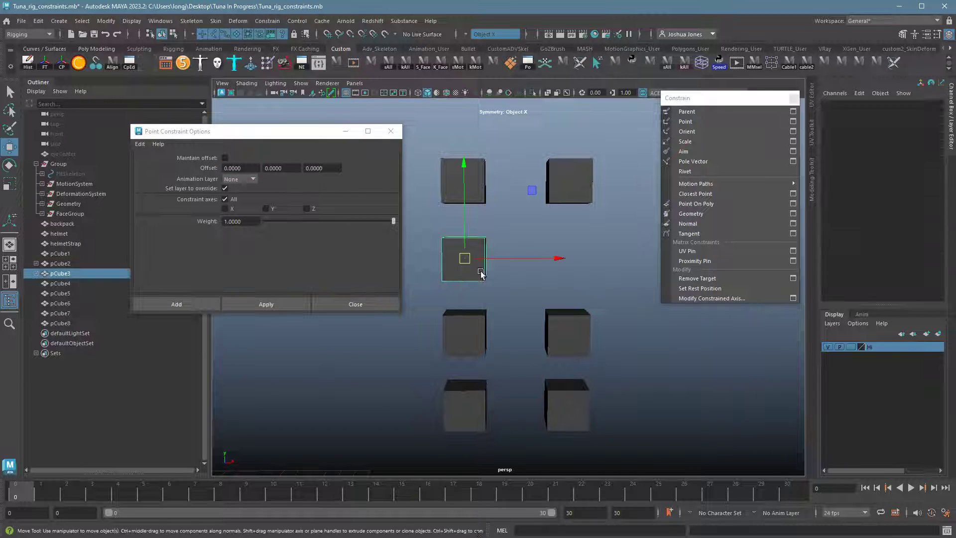
pyautogui.click(62, 286)
pyautogui.hotkey('ctrl', 'z')
pyautogui.hotkey('ctrl', 'z')
pyautogui.hotkey('ctrl', 'z')
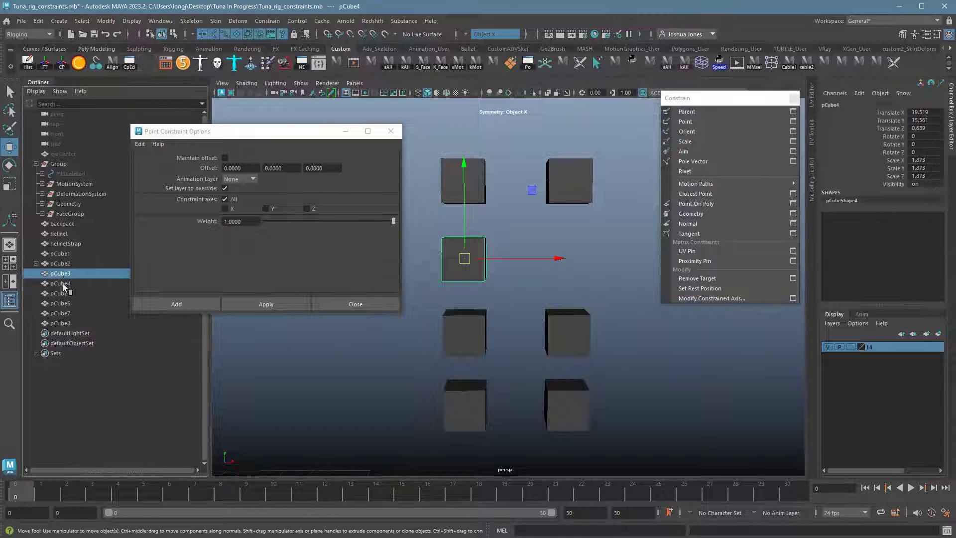
pyautogui.click(65, 283)
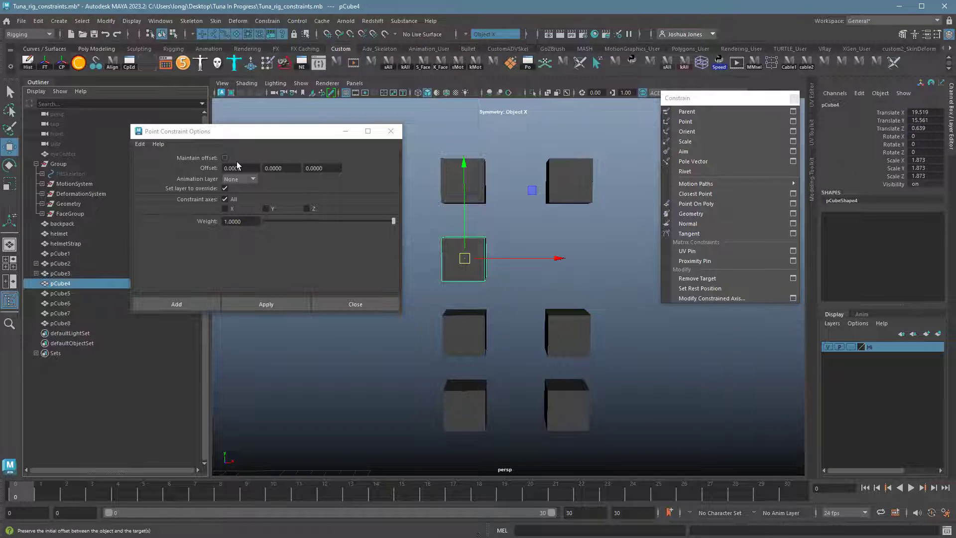
pyautogui.click(533, 297)
# - Undo the point constraint on pCube3 and the selection changes made since, back to pCube4 and pCube3 both selected
pyautogui.hotkey('ctrl', 'z')
pyautogui.hotkey('ctrl', 'z')
pyautogui.hotkey('ctrl', 'y')
pyautogui.hotkey('ctrl', 'z')
pyautogui.hotkey('ctrl', 'y')
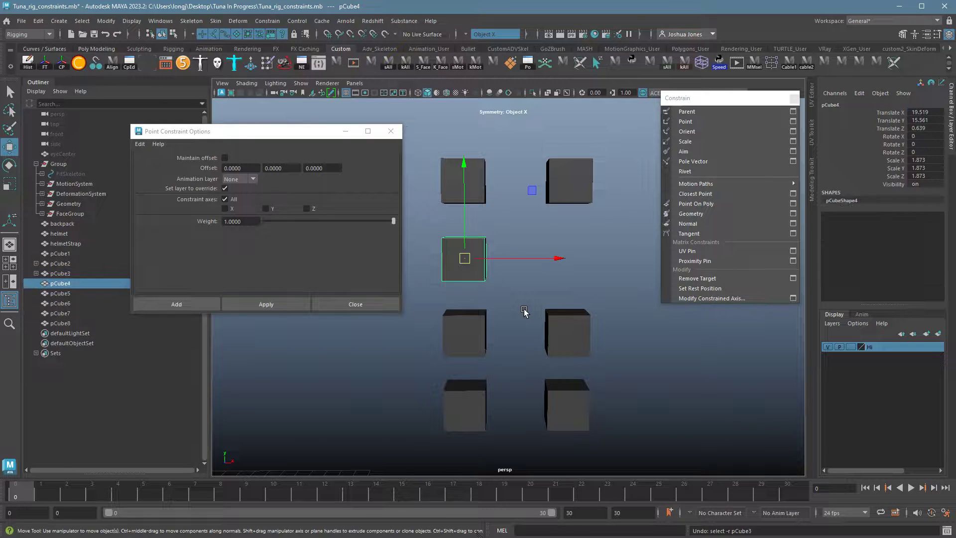
pyautogui.hotkey('ctrl', 'z')
pyautogui.hotkey('ctrl', 'z')
pyautogui.hotkey('ctrl', 'z')
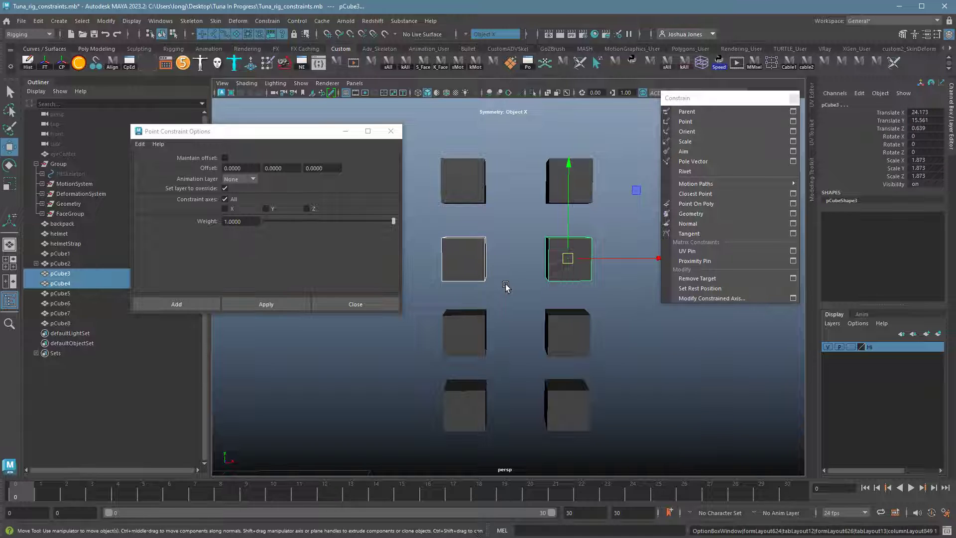
# - Point-constrain pCube3 to pCube4 with Maintain offset enabled
pyautogui.click(225, 158)
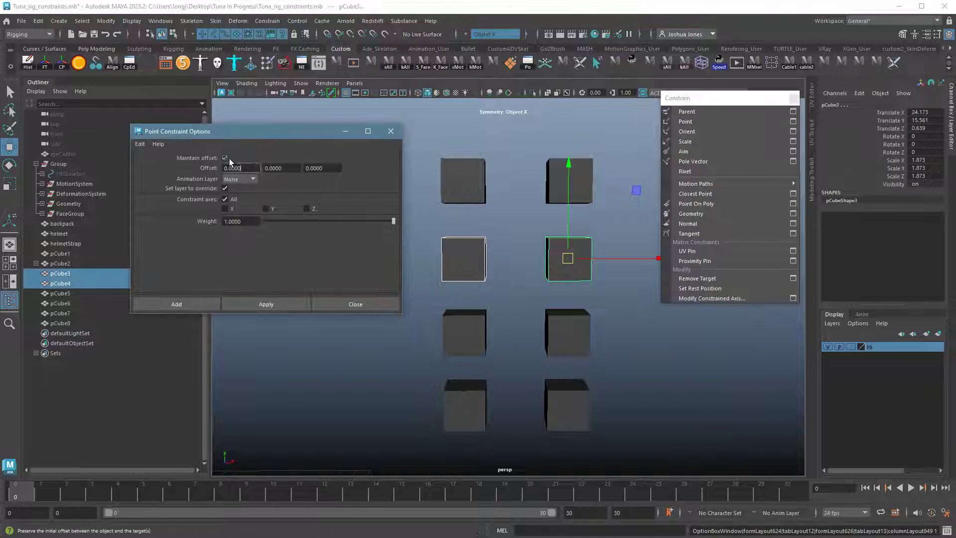
pyautogui.click(297, 301)
# - Rotate and scale the driver cube pCube4 as a test of the point constraint, and undo both transforms
pyautogui.click(468, 274)
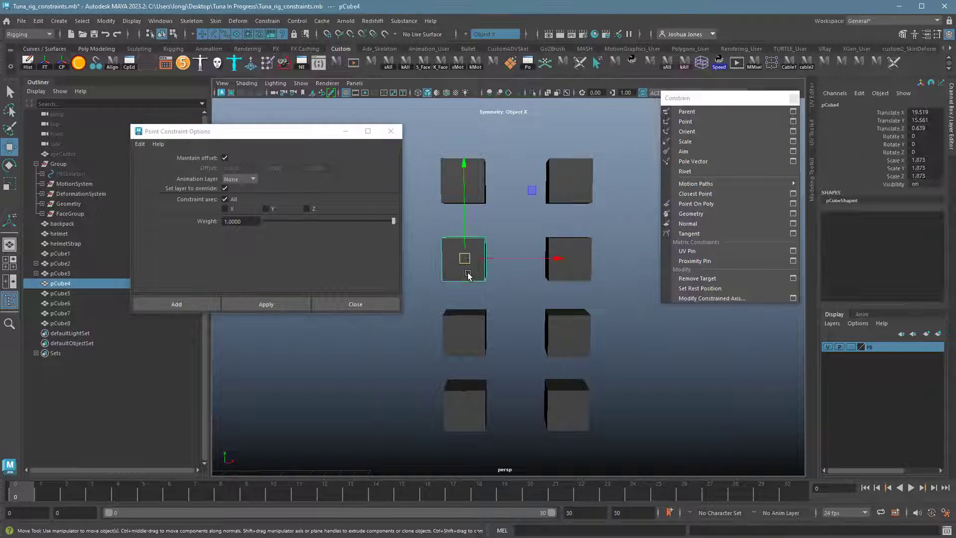
pyautogui.moveTo(468, 269); pyautogui.dragTo(517, 283)
pyautogui.press('e')
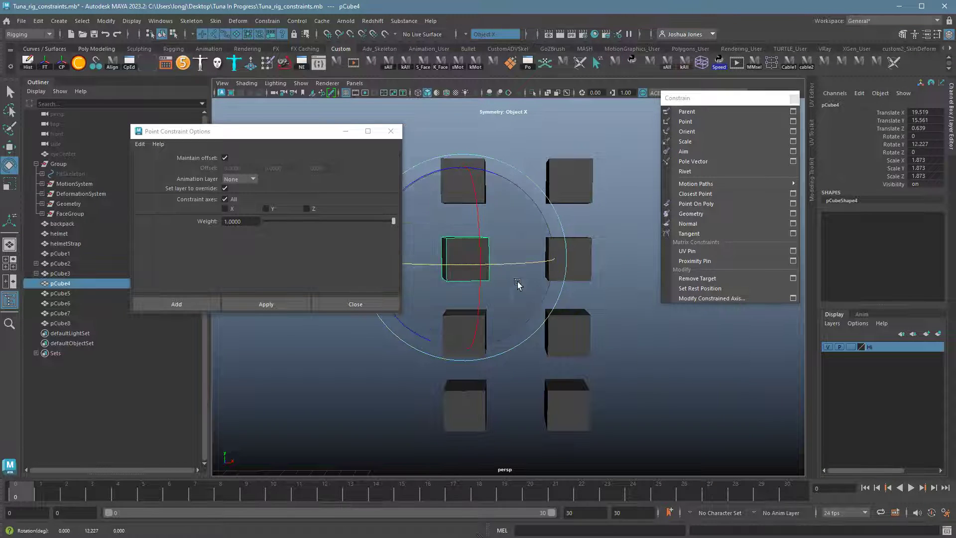
pyautogui.press('r')
pyautogui.moveTo(466, 259); pyautogui.dragTo(516, 288)
pyautogui.hotkey('ctrl', 'z')
pyautogui.hotkey('ctrl', 'z')
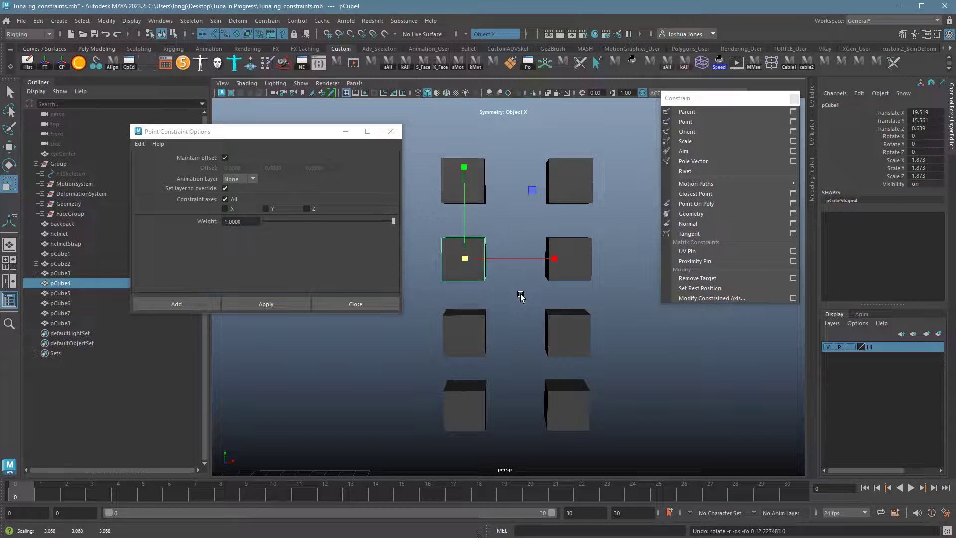
pyautogui.hotkey('ctrl', 'z')
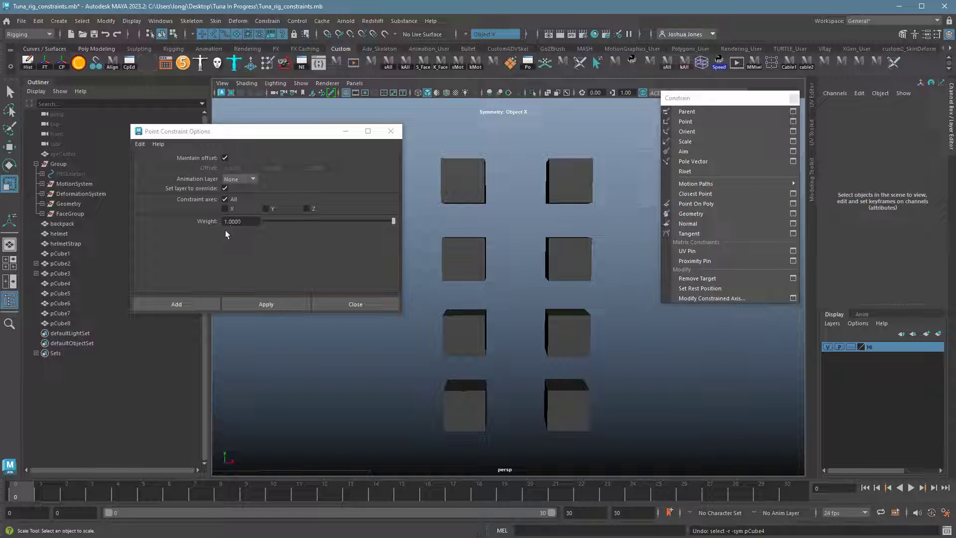
# - Try lowering the constraint Weight to 0, raise it back to full and close the Point Constraint options
pyautogui.moveTo(397, 224); pyautogui.dragTo(235, 226)
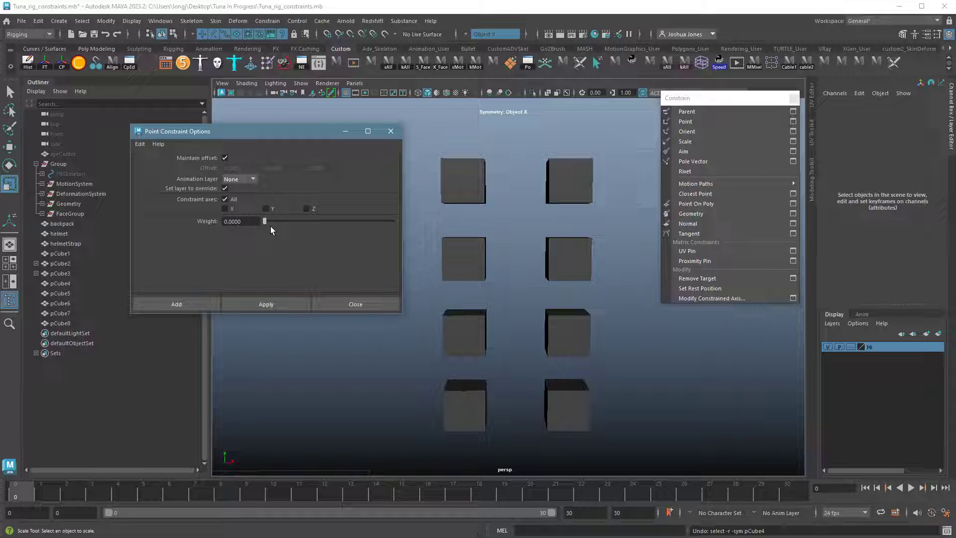
pyautogui.moveTo(270, 226); pyautogui.dragTo(396, 227)
pyautogui.click(371, 305)
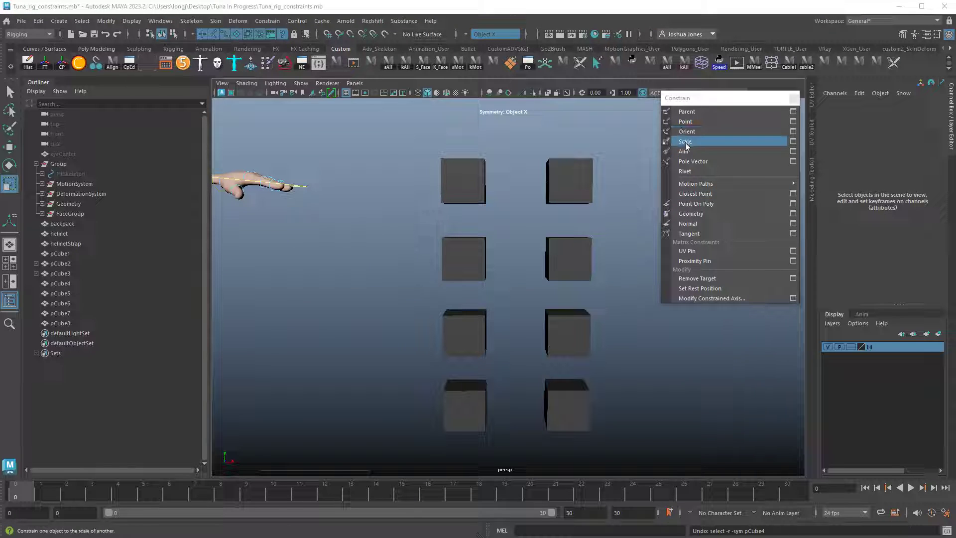
# - Orient-constrain pCube5 to pCube6 with Maintain offset enabled, and close the constraint options
pyautogui.click(480, 339)
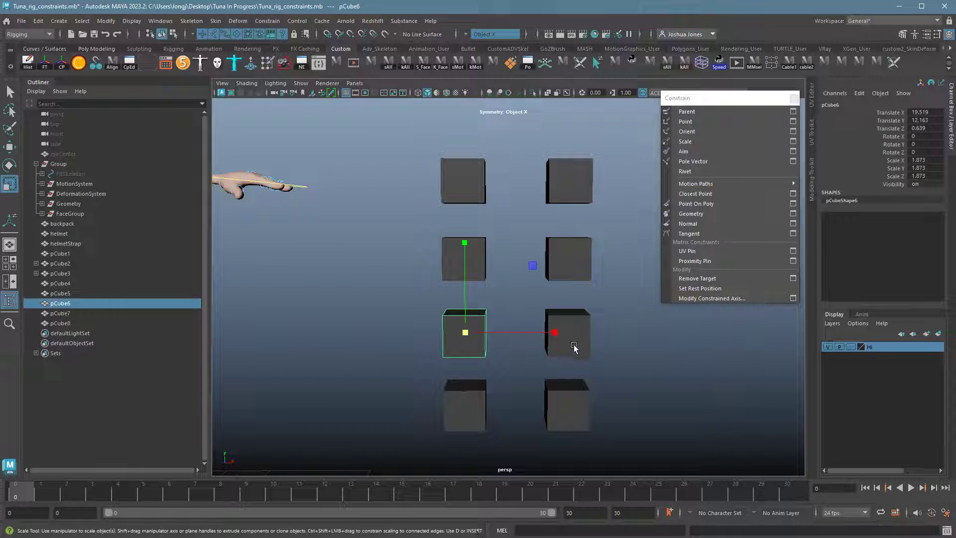
pyautogui.keyDown('shift'); pyautogui.click(581, 349); pyautogui.keyUp('shift')
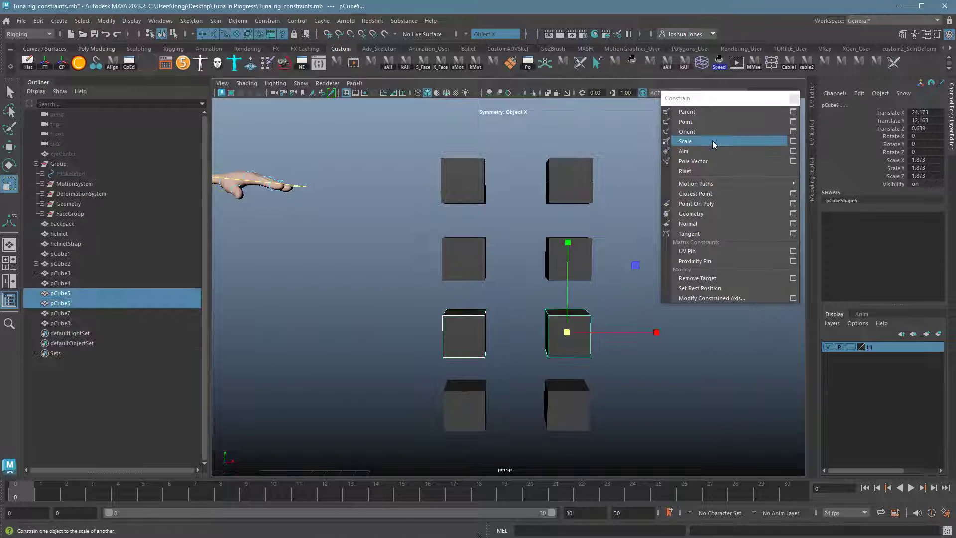
pyautogui.click(792, 131)
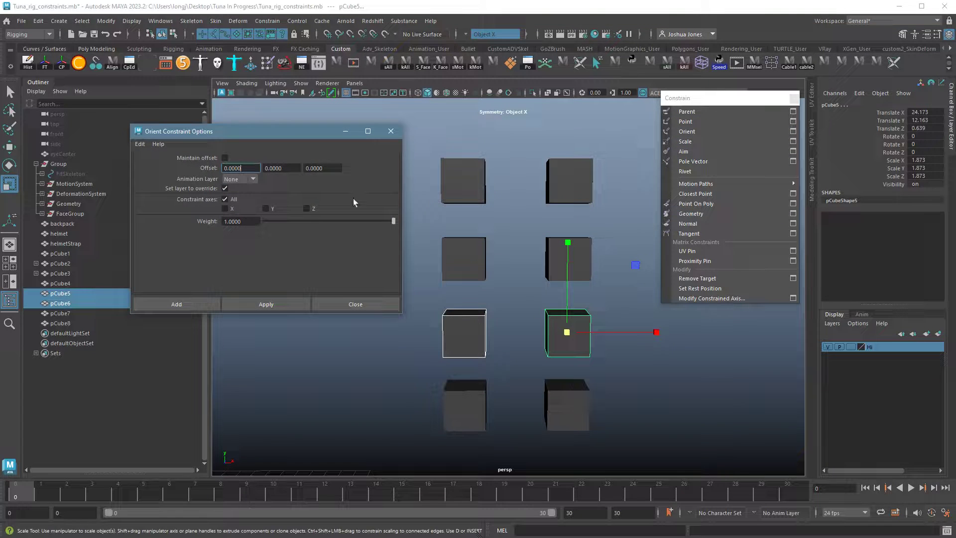
pyautogui.click(225, 157)
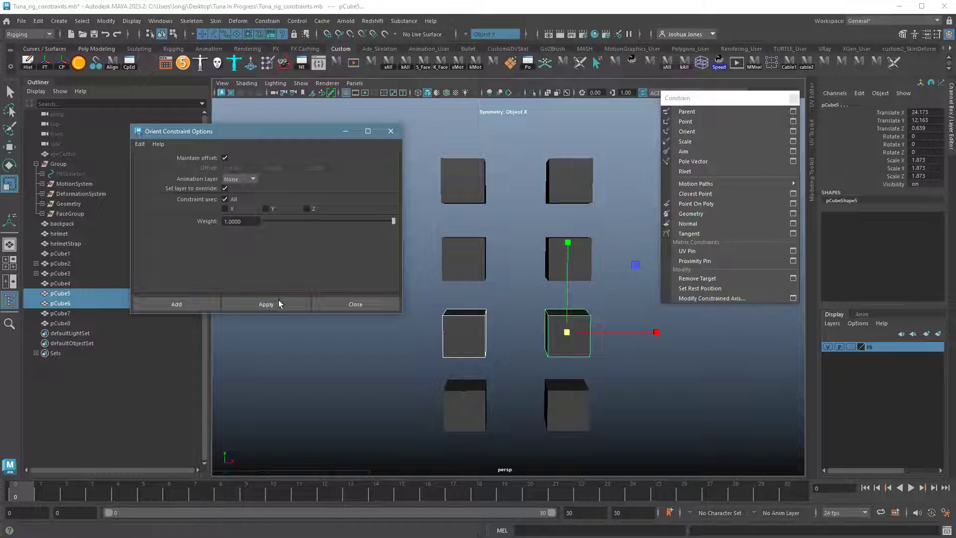
pyautogui.click(266, 304)
pyautogui.click(351, 304)
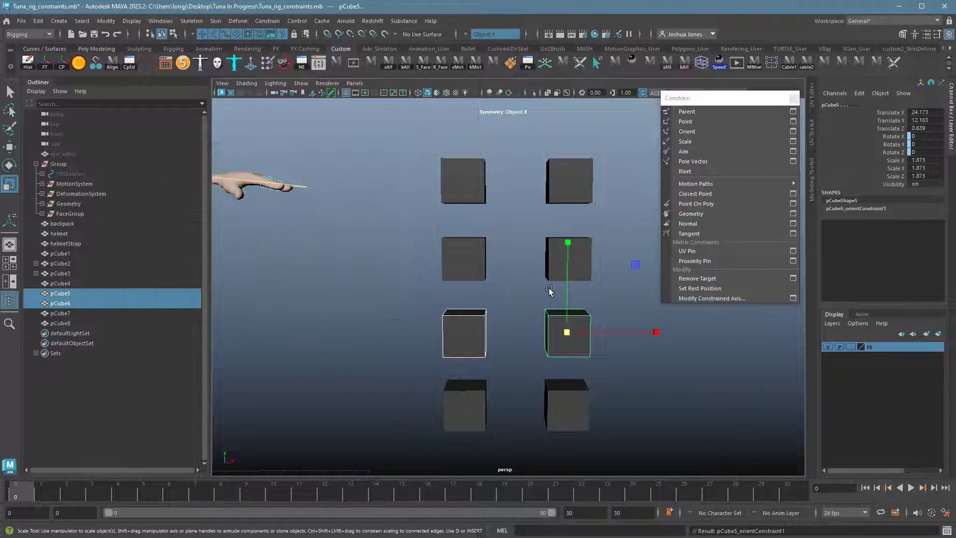
# - Rotate the driver cube pCube6 freely as a test of the orient constraint, and undo the rotation
pyautogui.click(478, 347)
pyautogui.press('e')
pyautogui.moveTo(519, 320); pyautogui.dragTo(484, 368)
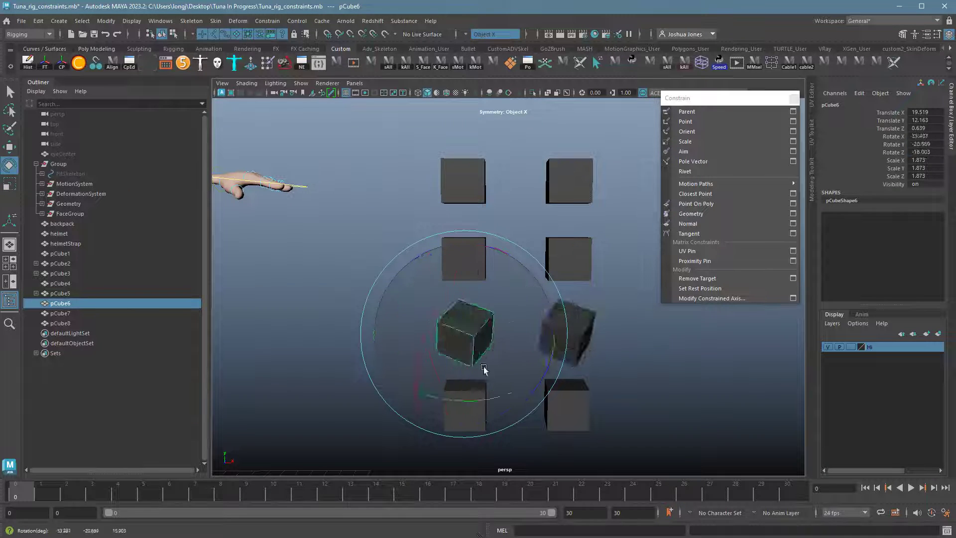
pyautogui.hotkey('ctrl', 'z')
# - Move pCube6 over beside the character's hand, rotate it there, and undo back to pCube5 and pCube6 both selected
pyautogui.press('w')
pyautogui.moveTo(503, 345); pyautogui.dragTo(400, 194, button='middle')
pyautogui.press('e')
pyautogui.moveTo(421, 175); pyautogui.dragTo(404, 178)
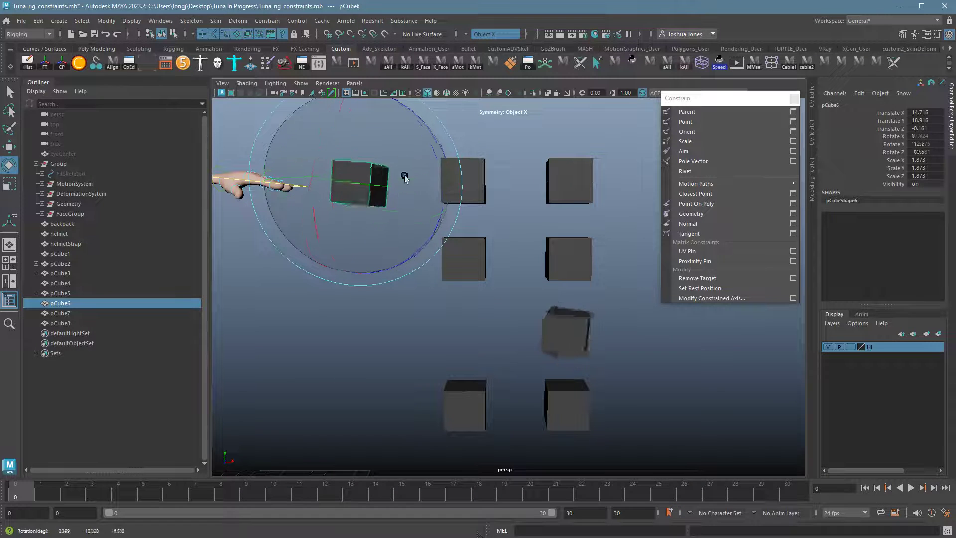
pyautogui.hotkey('ctrl', 'z')
pyautogui.hotkey('ctrl', 'z')
pyautogui.hotkey('ctrl', 'z')
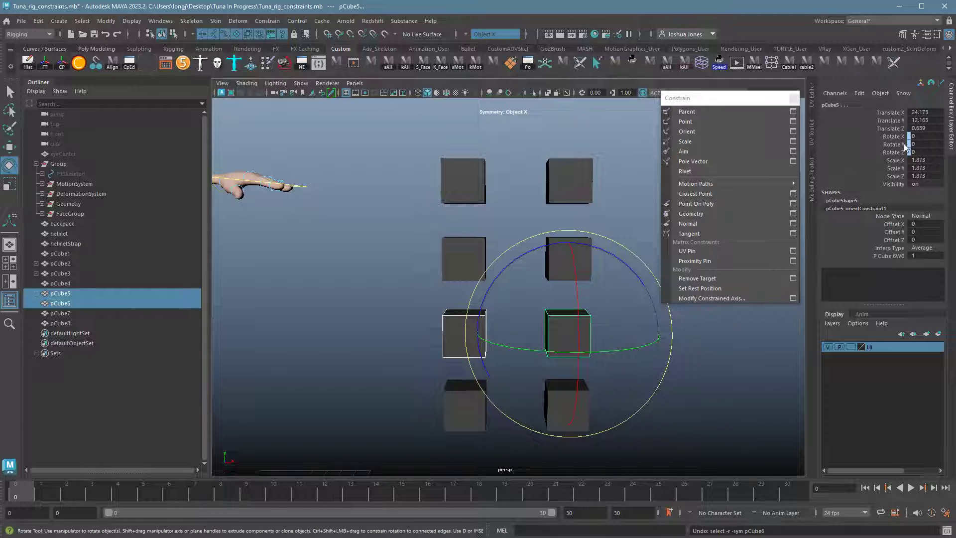
# - Review the Orient Constraint options for the selected cubes and close them without applying
pyautogui.click(793, 132)
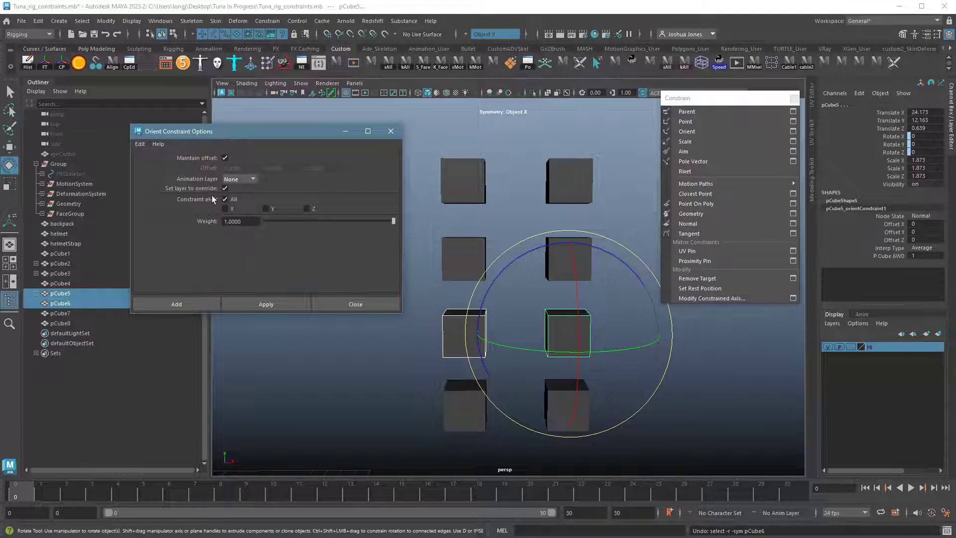
pyautogui.click(381, 309)
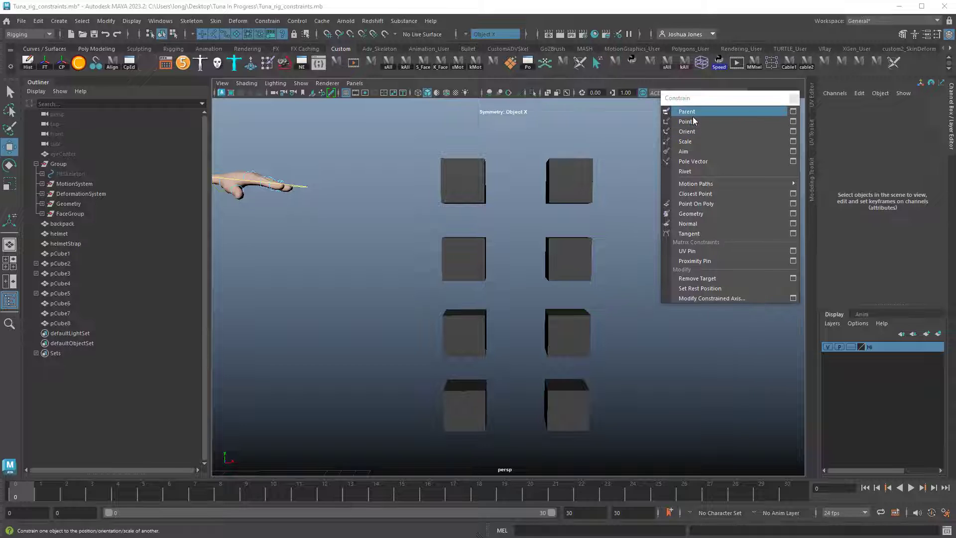
pyautogui.moveTo(645, 160); pyautogui.dragTo(468, 197, button='middle')
pyautogui.moveTo(571, 196); pyautogui.dragTo(659, 230, button='middle')
pyautogui.moveTo(678, 193); pyautogui.dragTo(560, 410, button='middle')
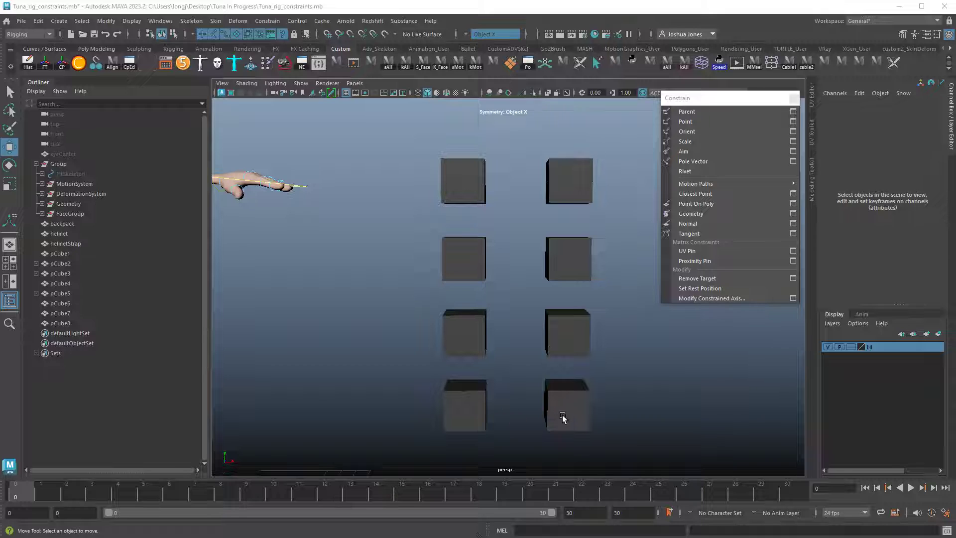
# - Scale pCube7 wider along X and thinner along the other two axes into an elongated bar, and deselect it
pyautogui.click(563, 415)
pyautogui.press('r')
pyautogui.moveTo(670, 409); pyautogui.dragTo(671, 407)
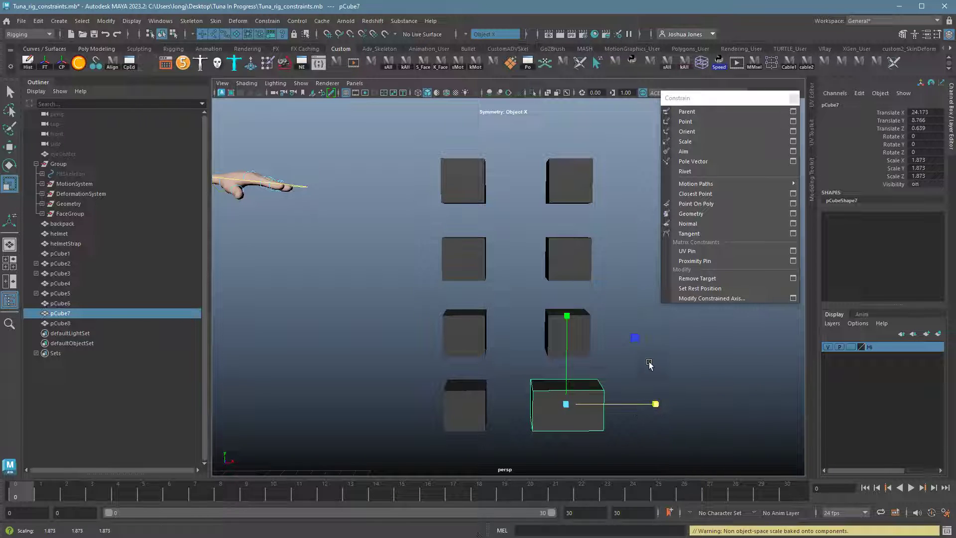
pyautogui.keyDown('ctrl'); pyautogui.moveTo(657, 406); pyautogui.dragTo(623, 411); pyautogui.keyUp('ctrl')
pyautogui.click(527, 433)
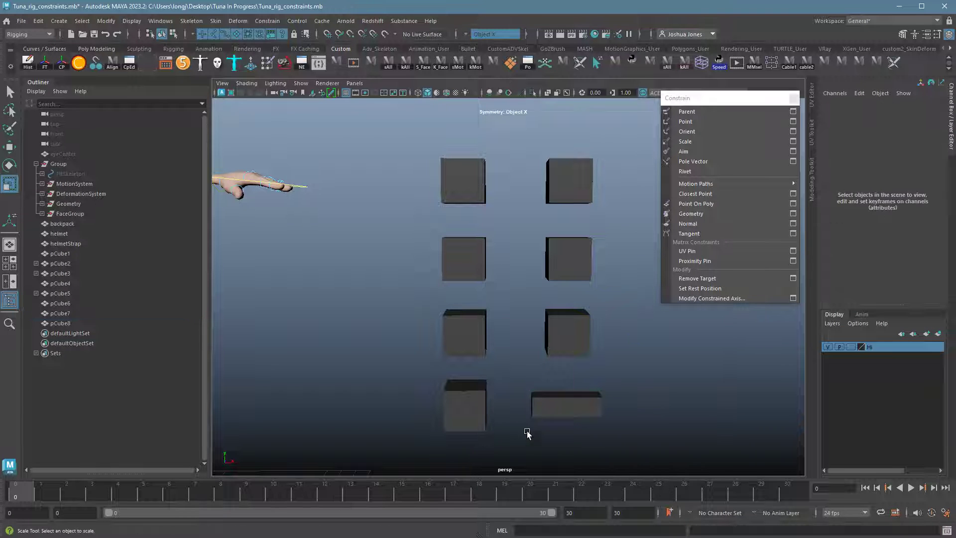
# - Select pCube8 as driver and pCube7 as driven object, and reset the Aim Constraint options to their defaults
pyautogui.keyDown('shift'); pyautogui.click(593, 409); pyautogui.keyUp('shift')
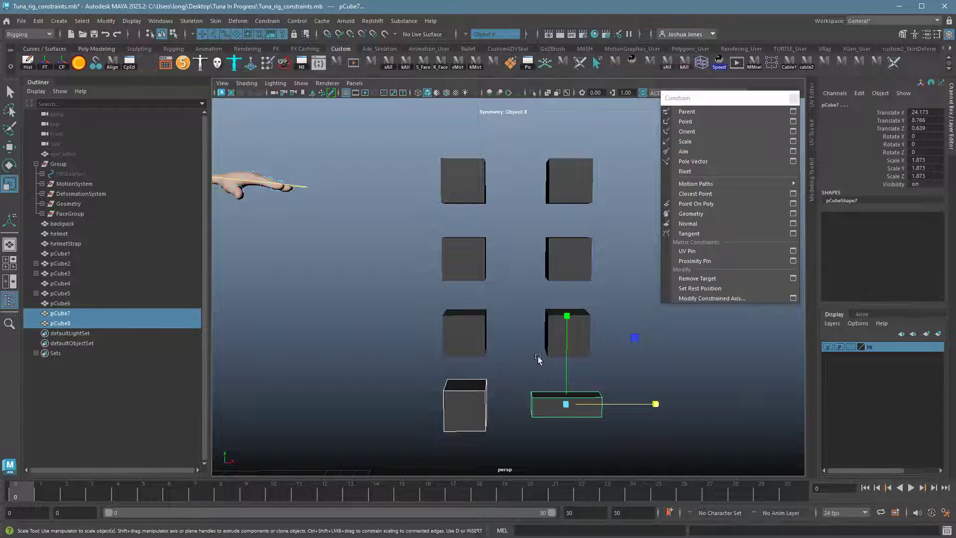
pyautogui.click(482, 401)
pyautogui.keyDown('shift'); pyautogui.click(597, 417); pyautogui.keyUp('shift')
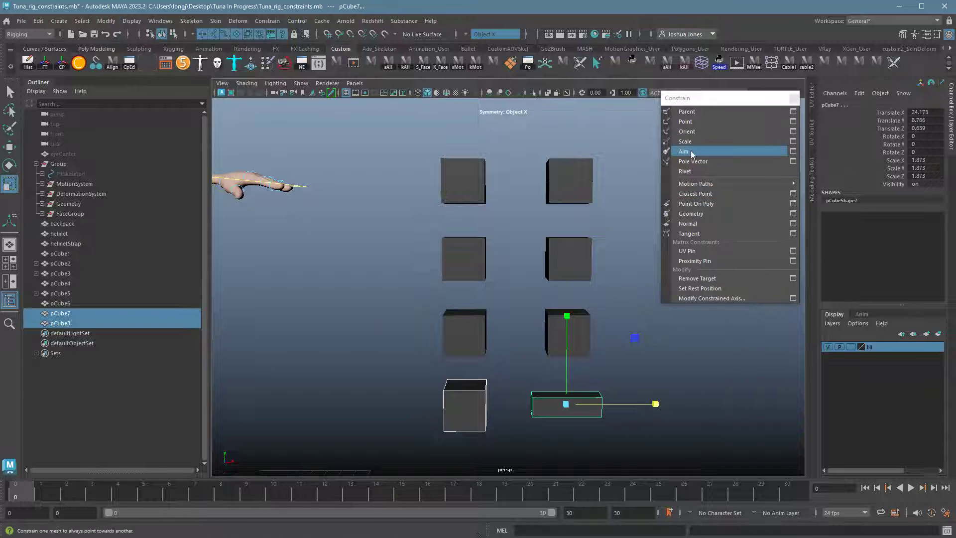
pyautogui.click(793, 151)
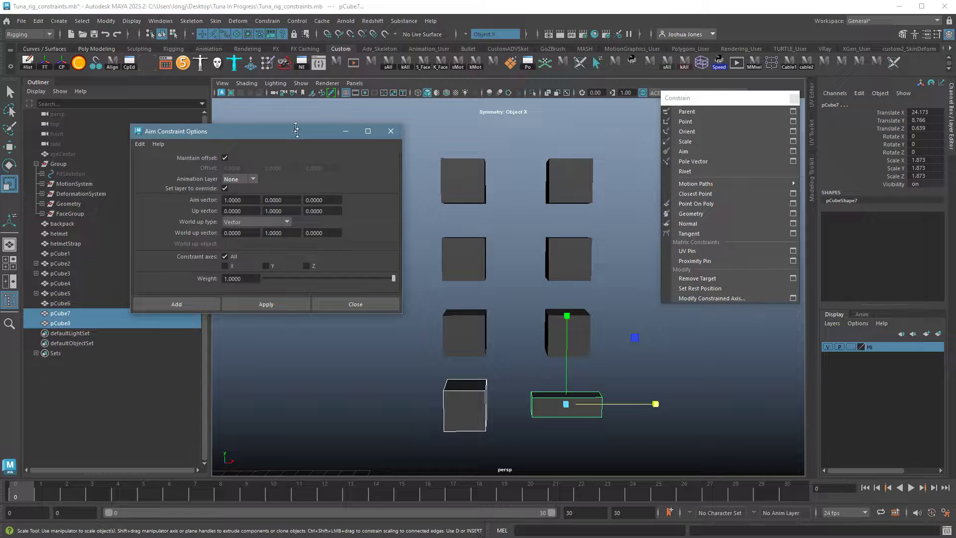
pyautogui.click(141, 144)
pyautogui.click(212, 168)
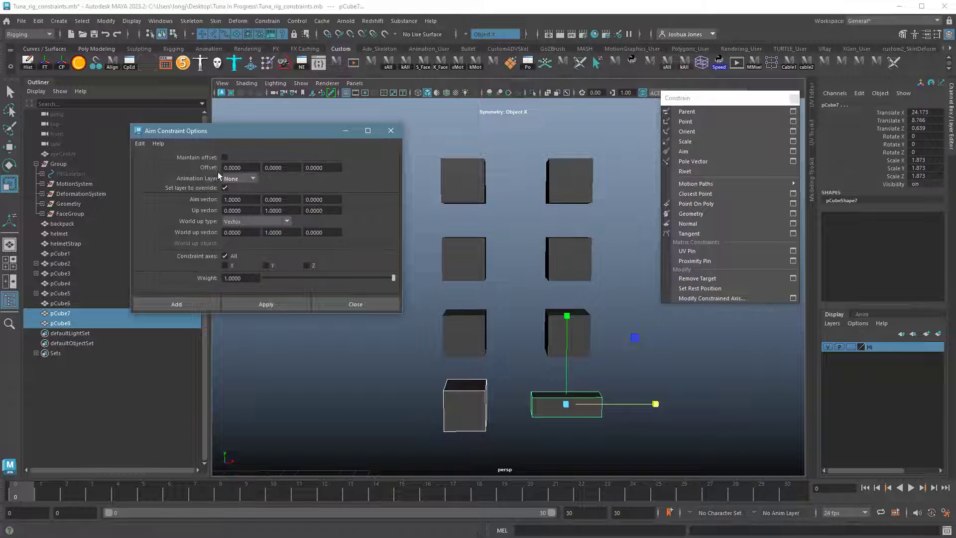
pyautogui.click(140, 143)
pyautogui.click(168, 163)
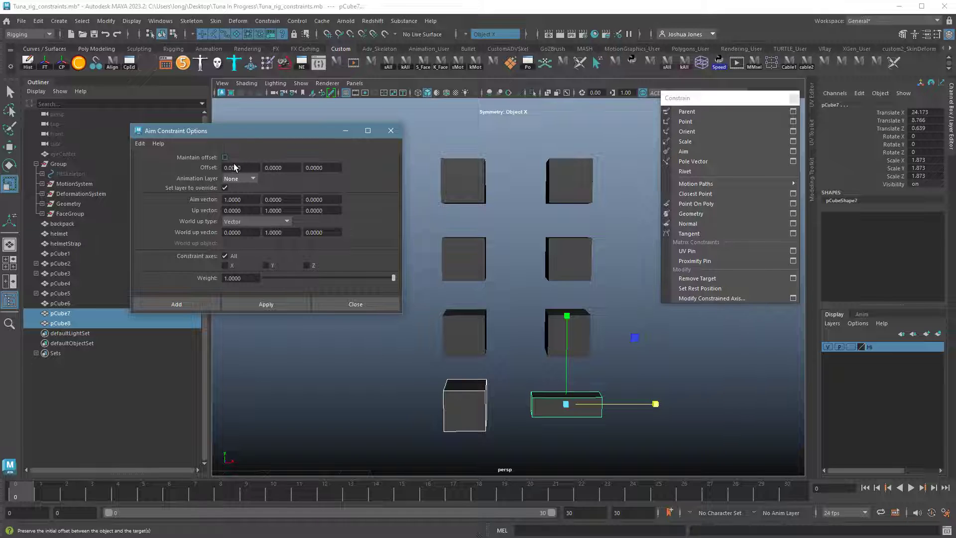
# - Aim-constrain pCube7 to pCube8 with Maintain offset enabled, keeping the options window beside the cubes
pyautogui.click(225, 157)
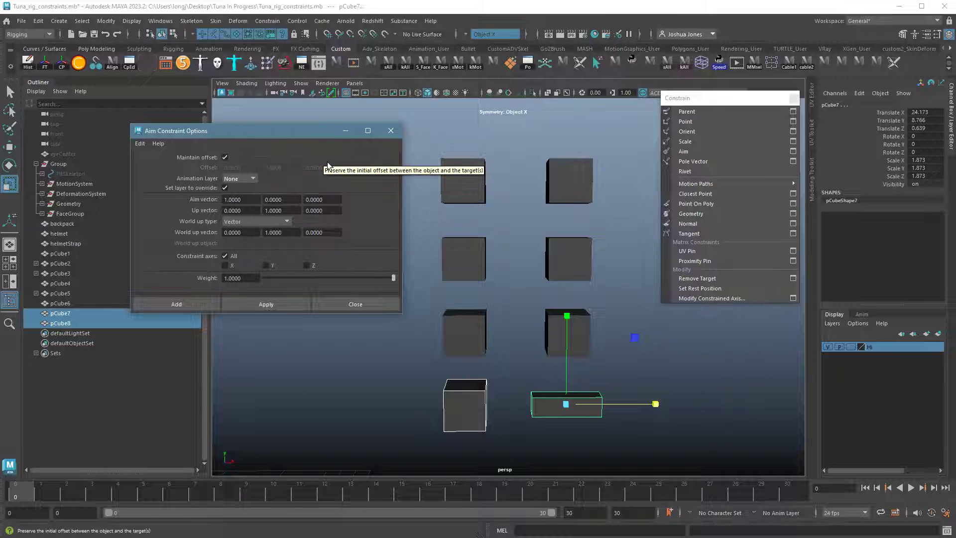
pyautogui.moveTo(314, 134); pyautogui.dragTo(189, 183)
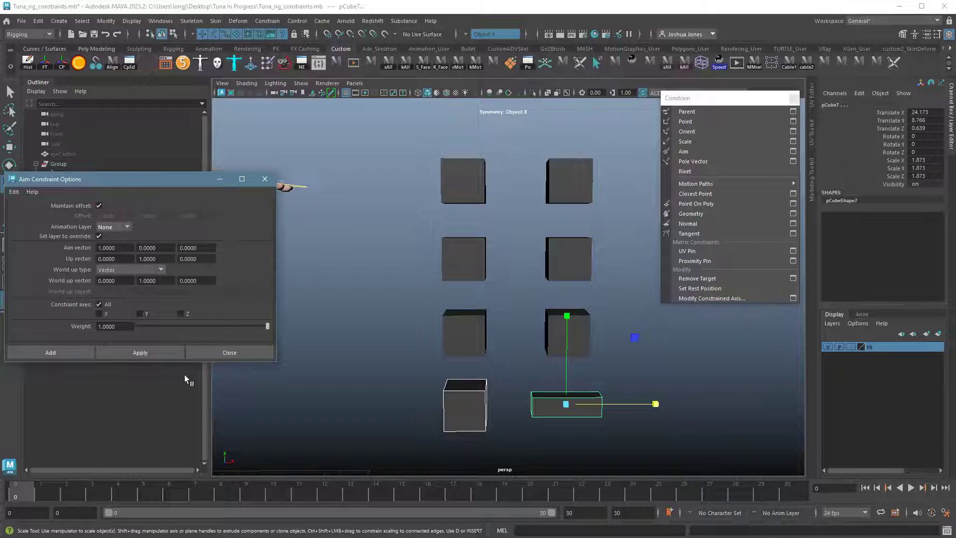
pyautogui.click(141, 357)
# - Move the driver cube pCube8 around as a test of the aim constraint, and undo the move
pyautogui.click(473, 417)
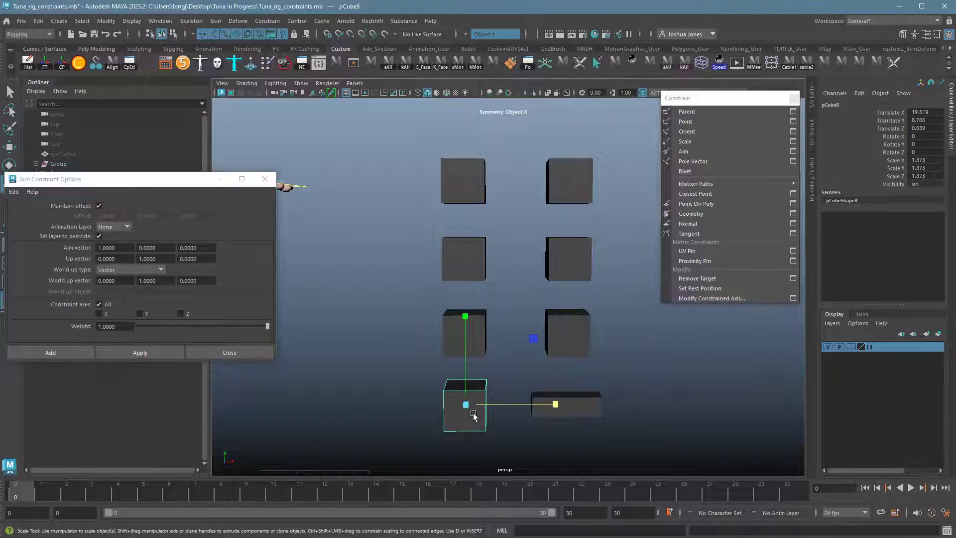
pyautogui.press('w')
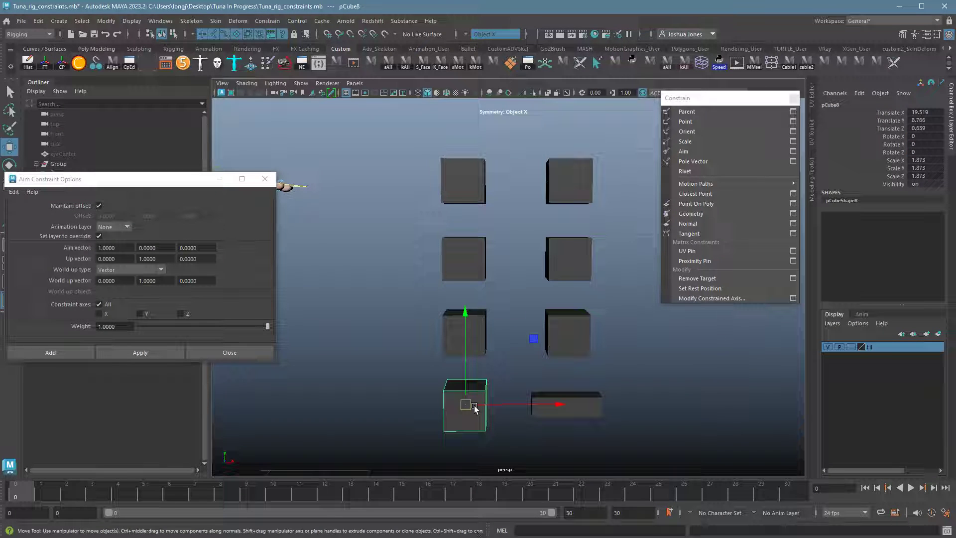
pyautogui.moveTo(474, 405); pyautogui.dragTo(421, 417)
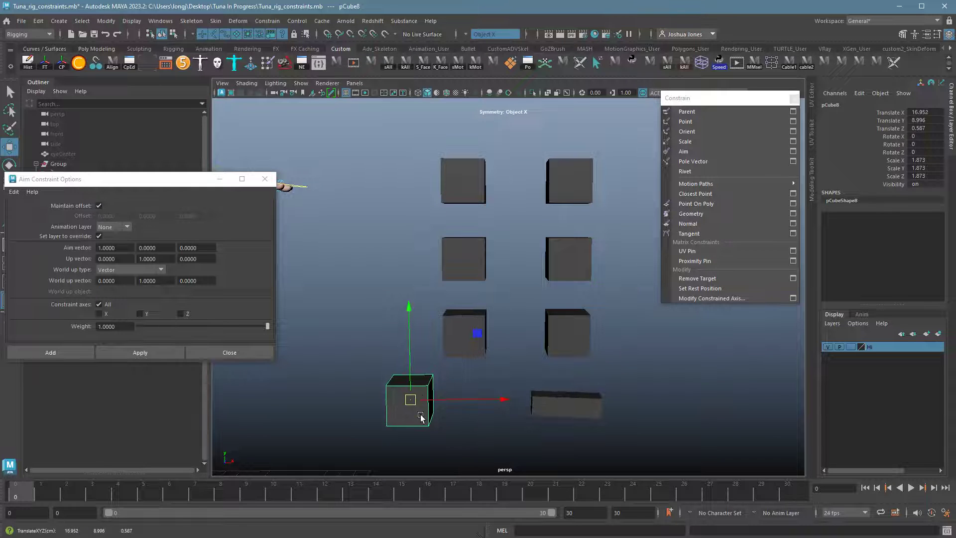
pyautogui.hotkey('ctrl', 'z')
# - Move the character's AimEye_M control to demonstrate aiming on the eyes, and undo the move
pyautogui.keyDown('alt'); pyautogui.moveTo(421, 417); pyautogui.dragTo(446, 330, button='right'); pyautogui.keyUp('alt')
pyautogui.keyDown('alt'); pyautogui.moveTo(445, 330); pyautogui.dragTo(692, 363, button='middle'); pyautogui.keyUp('alt')
pyautogui.keyDown('alt'); pyautogui.moveTo(675, 348); pyautogui.dragTo(487, 256); pyautogui.keyUp('alt')
pyautogui.click(444, 221)
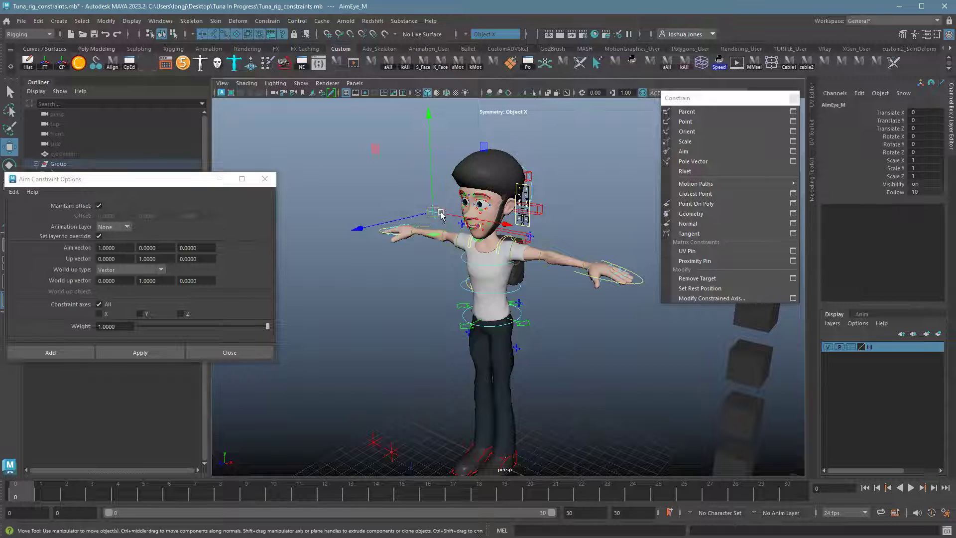
pyautogui.moveTo(441, 214)
pyautogui.mouseDown()
pyautogui.moveTo(481, 204)
pyautogui.moveTo(351, 208)
pyautogui.moveTo(488, 234)
pyautogui.moveTo(428, 218)
pyautogui.mouseUp()
pyautogui.hotkey('ctrl', 'z')
# - Move the driver cube pCube8 and the constrained bar pCube7 as further aim constraint tests, and undo the moves
pyautogui.keyDown('alt'); pyautogui.moveTo(670, 335); pyautogui.dragTo(695, 337); pyautogui.keyUp('alt')
pyautogui.keyDown('alt'); pyautogui.moveTo(696, 337); pyautogui.dragTo(447, 292, button='middle'); pyautogui.keyUp('alt')
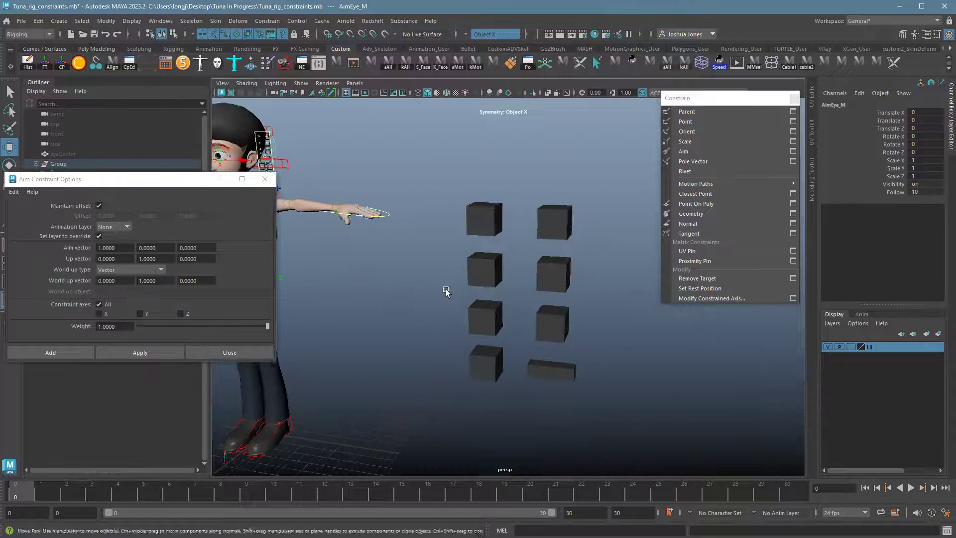
pyautogui.keyDown('alt'); pyautogui.moveTo(447, 293); pyautogui.dragTo(546, 322); pyautogui.keyUp('alt')
pyautogui.keyDown('alt'); pyautogui.moveTo(546, 322); pyautogui.dragTo(625, 340, button='right'); pyautogui.keyUp('alt')
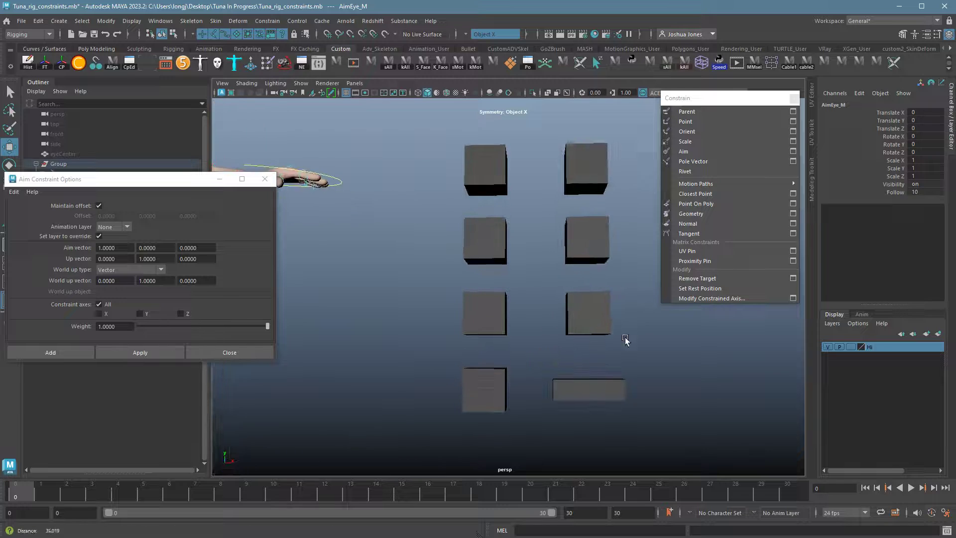
pyautogui.click(500, 394)
pyautogui.moveTo(486, 391)
pyautogui.mouseDown()
pyautogui.moveTo(467, 354)
pyautogui.moveTo(444, 359)
pyautogui.moveTo(447, 284)
pyautogui.moveTo(454, 344)
pyautogui.moveTo(492, 392)
pyautogui.mouseUp()
pyautogui.click(607, 401)
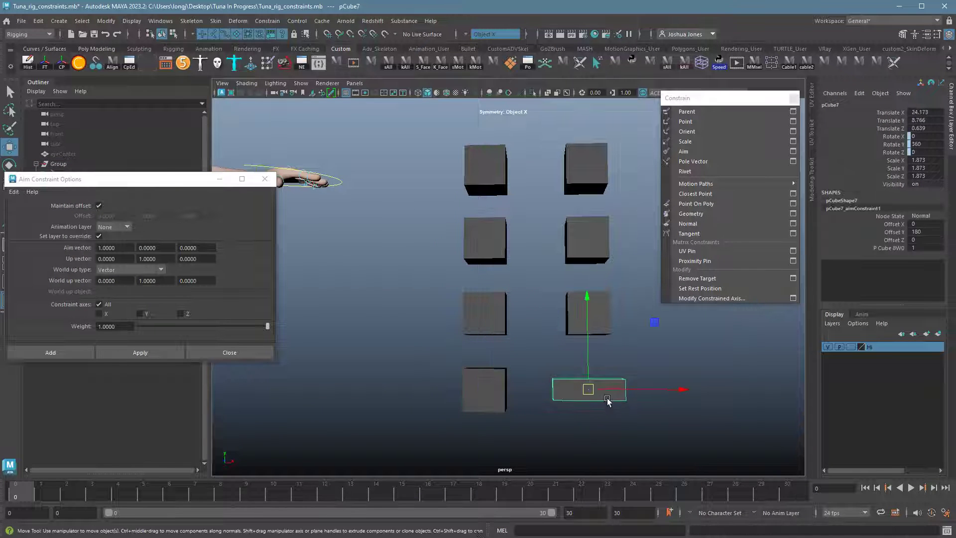
pyautogui.moveTo(608, 401)
pyautogui.mouseDown()
pyautogui.moveTo(591, 458)
pyautogui.moveTo(540, 467)
pyautogui.moveTo(530, 282)
pyautogui.moveTo(387, 348)
pyautogui.moveTo(511, 284)
pyautogui.moveTo(576, 433)
pyautogui.moveTo(579, 423)
pyautogui.moveTo(418, 339)
pyautogui.moveTo(433, 343)
pyautogui.moveTo(458, 154)
pyautogui.moveTo(645, 338)
pyautogui.moveTo(597, 397)
pyautogui.mouseUp()
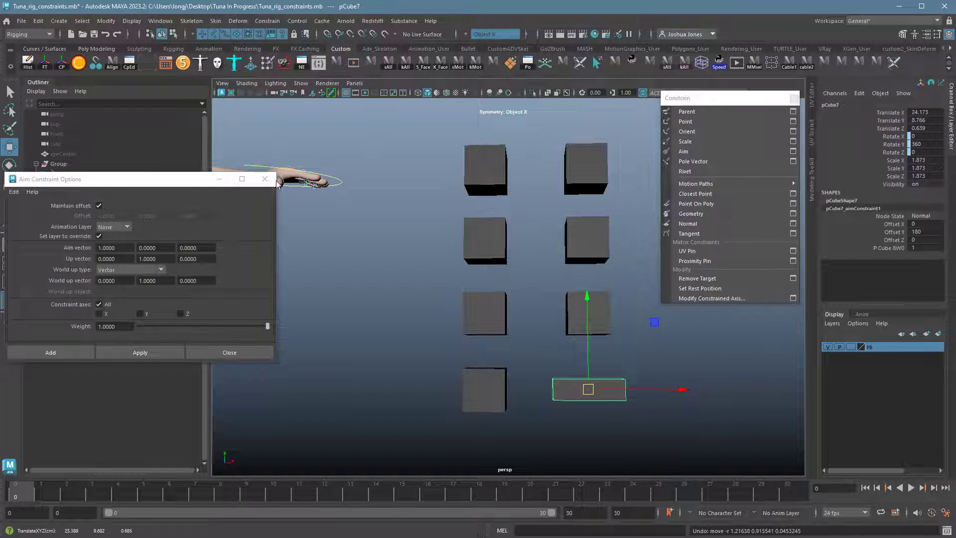
# - Rotate the character's FKShoulder_L control to about -21.33 in Y to raise the arm, and undo the rotation
pyautogui.moveTo(147, 186); pyautogui.dragTo(131, 273)
pyautogui.scroll(-2, 360, 262)
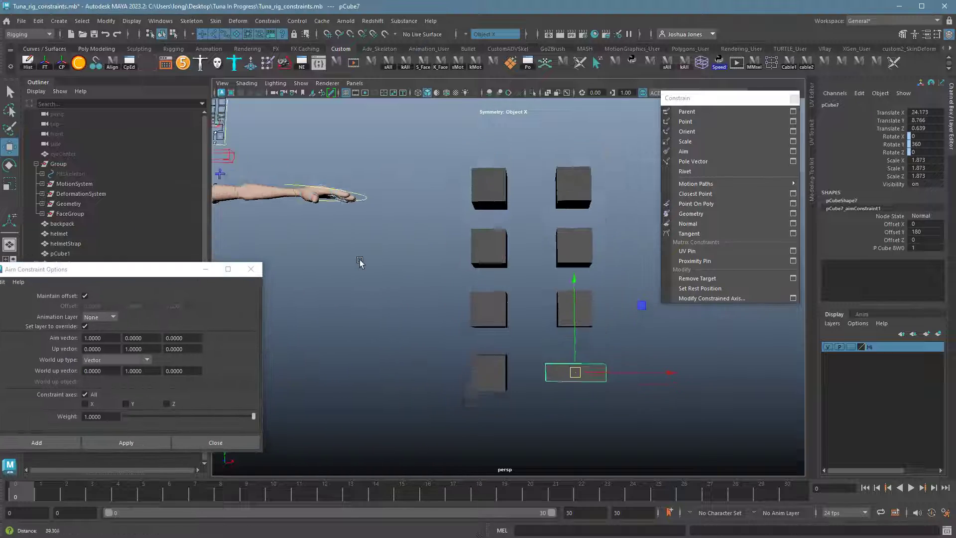
pyautogui.keyDown('alt'); pyautogui.moveTo(360, 263); pyautogui.dragTo(614, 391, button='middle'); pyautogui.keyUp('alt')
pyautogui.scroll(5, 537, 359)
pyautogui.keyDown('alt'); pyautogui.moveTo(514, 355); pyautogui.dragTo(428, 333); pyautogui.keyUp('alt')
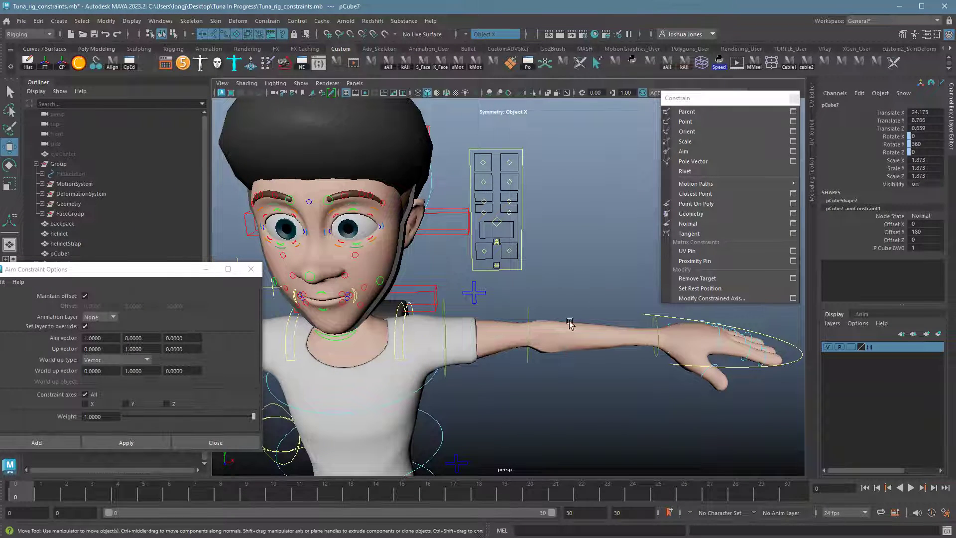
pyautogui.click(451, 319)
pyautogui.press('e')
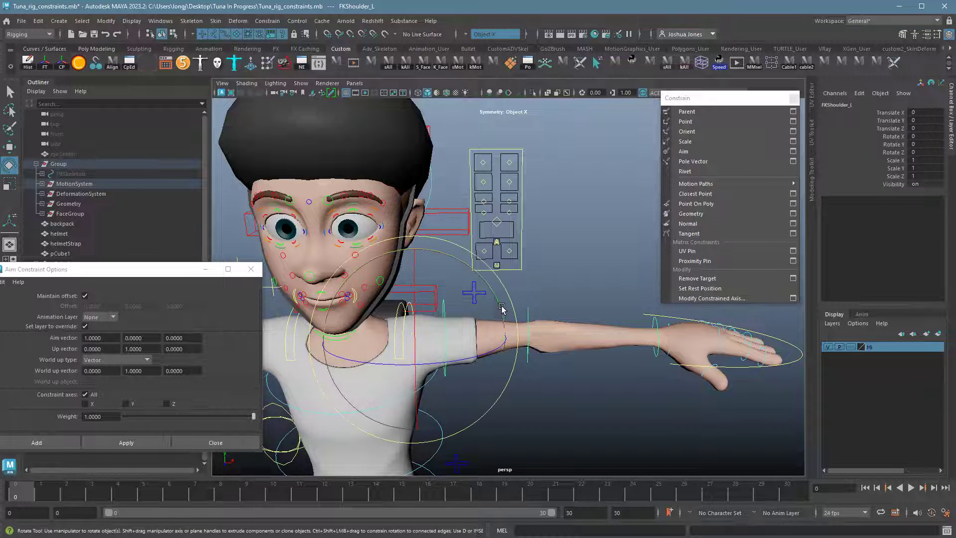
pyautogui.moveTo(502, 305); pyautogui.dragTo(564, 294)
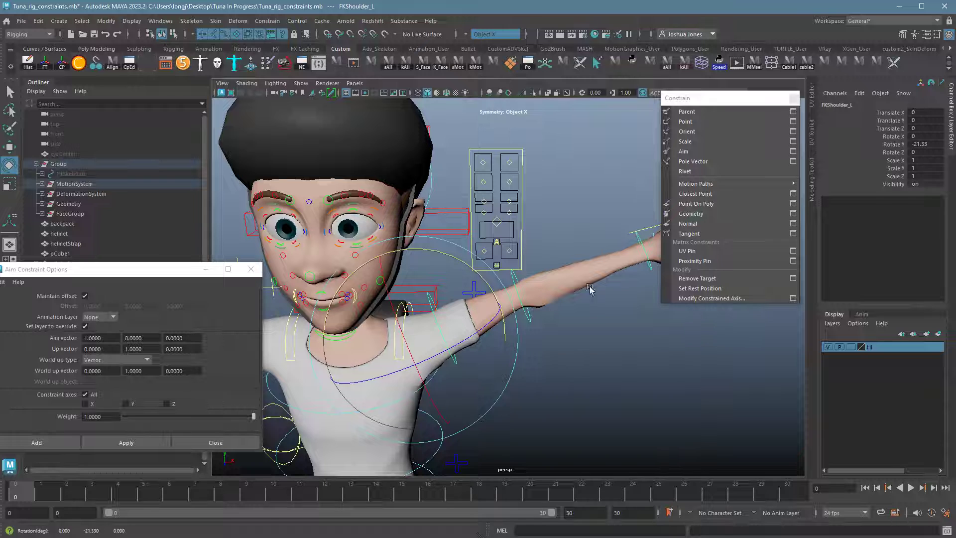
pyautogui.hotkey('ctrl', 'z')
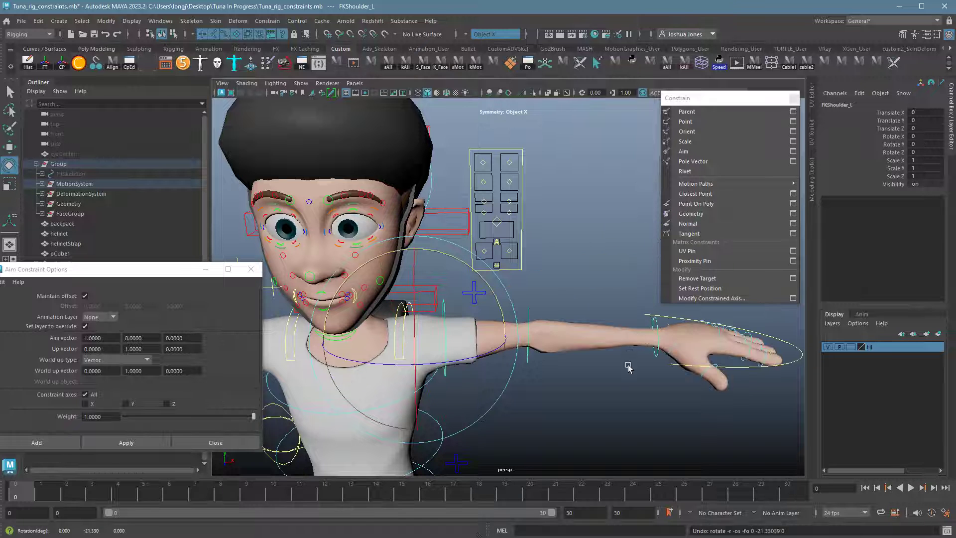
# - Frame the test cubes again, with the aim-constrained bar pCube7 and its driver pCube8 in close view
pyautogui.keyDown('alt'); pyautogui.moveTo(651, 386); pyautogui.dragTo(569, 386, button='right'); pyautogui.keyUp('alt')
pyautogui.keyDown('alt'); pyautogui.moveTo(568, 386); pyautogui.dragTo(533, 254, button='middle'); pyautogui.keyUp('alt')
pyautogui.keyDown('alt'); pyautogui.moveTo(532, 254); pyautogui.dragTo(483, 268, button='right'); pyautogui.keyUp('alt')
pyautogui.keyDown('alt'); pyautogui.moveTo(572, 284); pyautogui.dragTo(471, 246, button='middle'); pyautogui.keyUp('alt')
pyautogui.keyDown('alt'); pyautogui.moveTo(472, 247); pyautogui.dragTo(524, 265, button='right'); pyautogui.keyUp('alt')
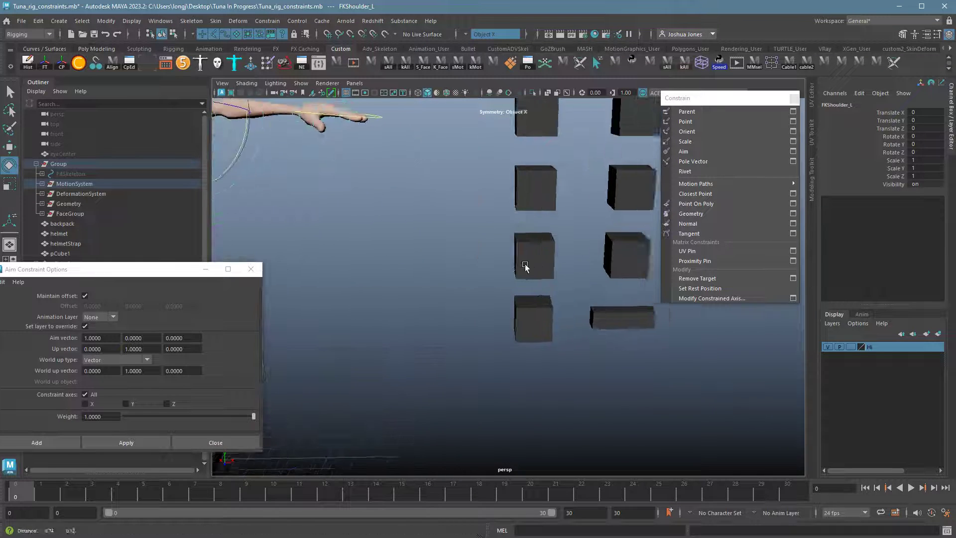
pyautogui.keyDown('alt'); pyautogui.moveTo(524, 264); pyautogui.dragTo(450, 272, button='middle'); pyautogui.keyUp('alt')
pyautogui.keyDown('alt'); pyautogui.moveTo(451, 273); pyautogui.dragTo(563, 275, button='right'); pyautogui.keyUp('alt')
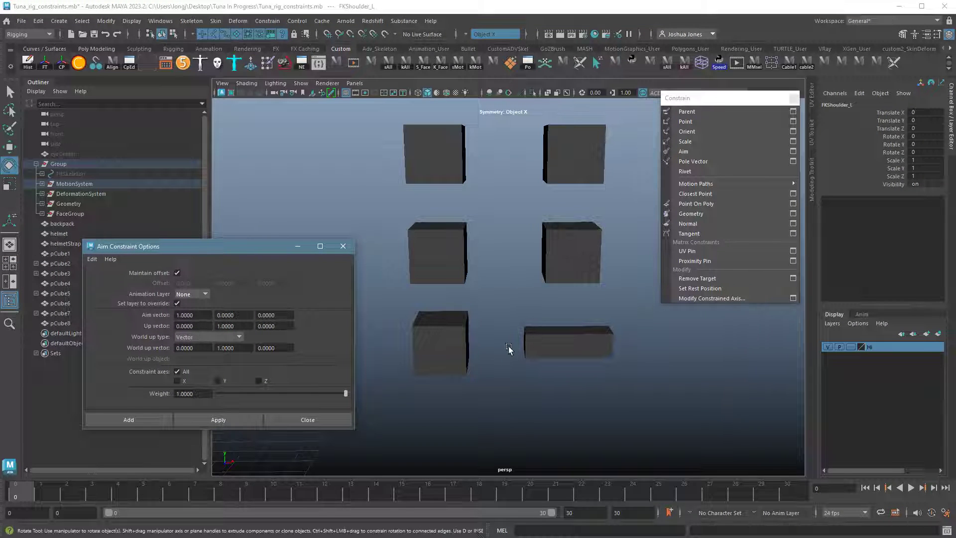
# - Move the driver cube pCube8 below and beneath the aim-constrained bar pCube7, and return it to its place beside the bar
pyautogui.click(442, 348)
pyautogui.press('w')
pyautogui.moveTo(447, 352); pyautogui.dragTo(445, 402)
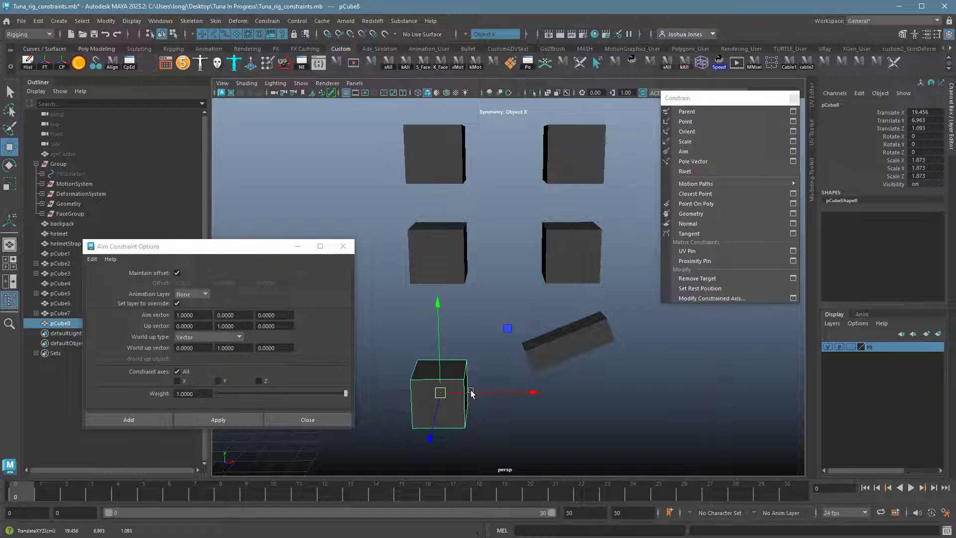
pyautogui.moveTo(471, 394); pyautogui.dragTo(573, 463)
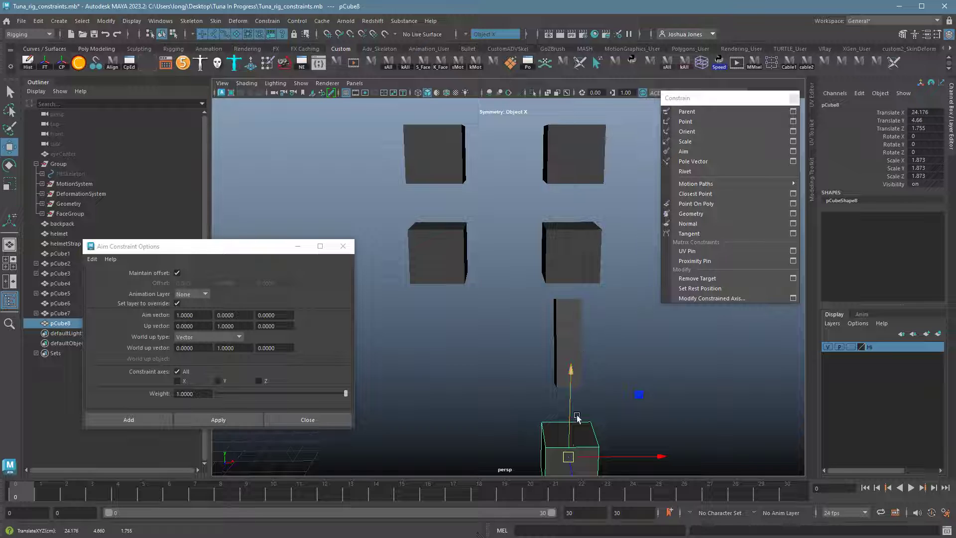
pyautogui.moveTo(579, 466); pyautogui.dragTo(451, 332)
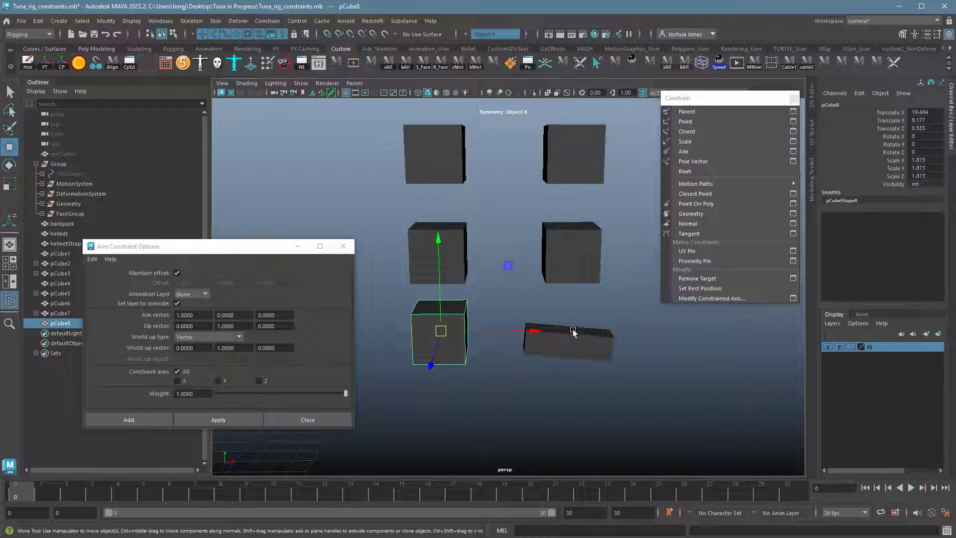
pyautogui.moveTo(440, 331); pyautogui.dragTo(450, 346)
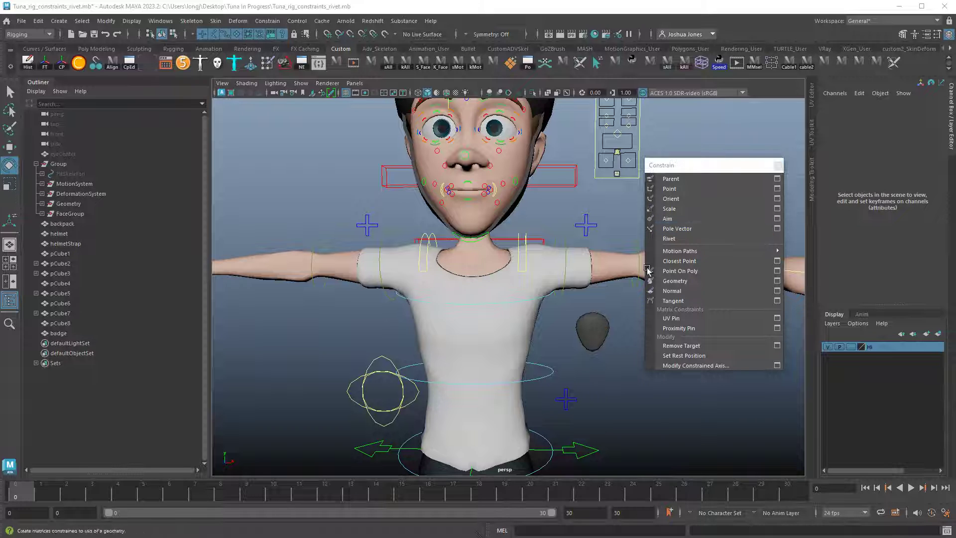
# - Move the character's PoleLeg_L control to demonstrate the knee's pole vector, undo the move and clear the selection
pyautogui.keyDown('alt'); pyautogui.moveTo(633, 413); pyautogui.dragTo(544, 401, button='right'); pyautogui.keyUp('alt')
pyautogui.keyDown('alt'); pyautogui.moveTo(543, 401); pyautogui.dragTo(494, 209, button='middle'); pyautogui.keyUp('alt')
pyautogui.keyDown('alt'); pyautogui.moveTo(539, 283); pyautogui.dragTo(500, 286, button='right'); pyautogui.keyUp('alt')
pyautogui.keyDown('alt'); pyautogui.moveTo(499, 286); pyautogui.dragTo(516, 244, button='middle'); pyautogui.keyUp('alt')
pyautogui.keyDown('alt'); pyautogui.moveTo(573, 234); pyautogui.dragTo(552, 259); pyautogui.keyUp('alt')
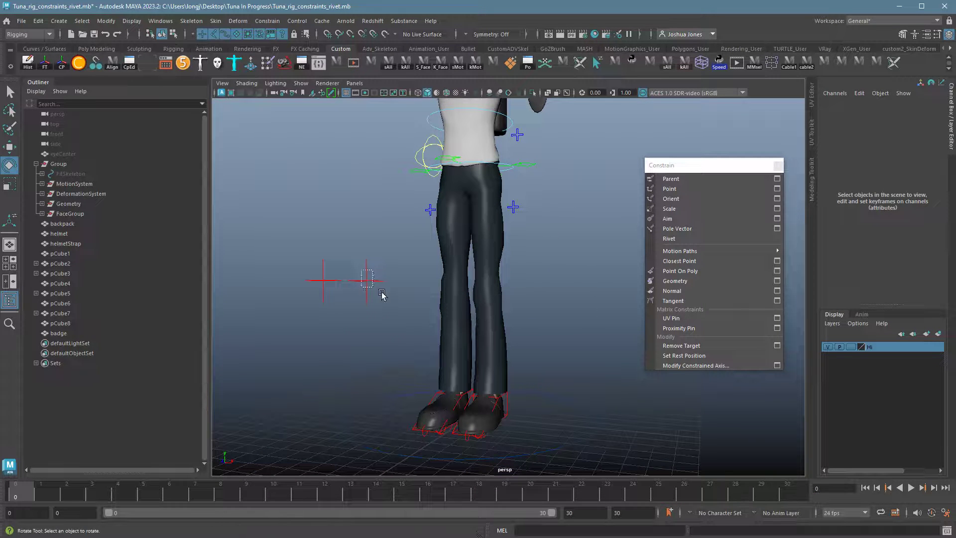
pyautogui.click(367, 279)
pyautogui.press('w')
pyautogui.moveTo(369, 282); pyautogui.dragTo(423, 278)
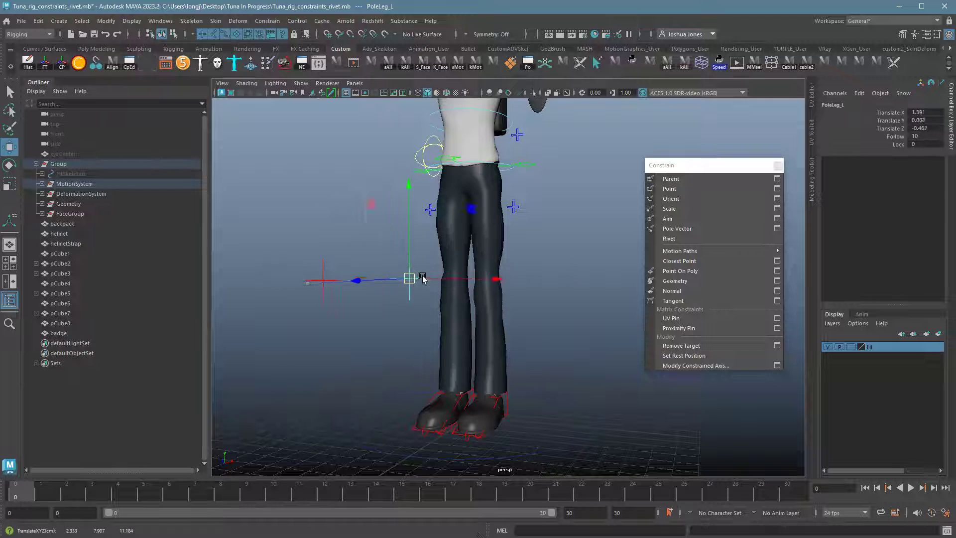
pyautogui.hotkey('ctrl', 'z')
pyautogui.click(542, 259)
# - Set the badge's Translate Y to 0 and clear the selection
pyautogui.keyDown('alt'); pyautogui.moveTo(541, 244); pyautogui.dragTo(570, 401, button='middle'); pyautogui.keyUp('alt')
pyautogui.keyDown('alt'); pyautogui.moveTo(569, 401); pyautogui.dragTo(581, 383); pyautogui.keyUp('alt')
pyautogui.keyDown('alt'); pyautogui.moveTo(580, 384); pyautogui.dragTo(559, 433, button='middle'); pyautogui.keyUp('alt')
pyautogui.keyDown('alt'); pyautogui.moveTo(558, 433); pyautogui.dragTo(579, 376, button='right'); pyautogui.keyUp('alt')
pyautogui.click(582, 337)
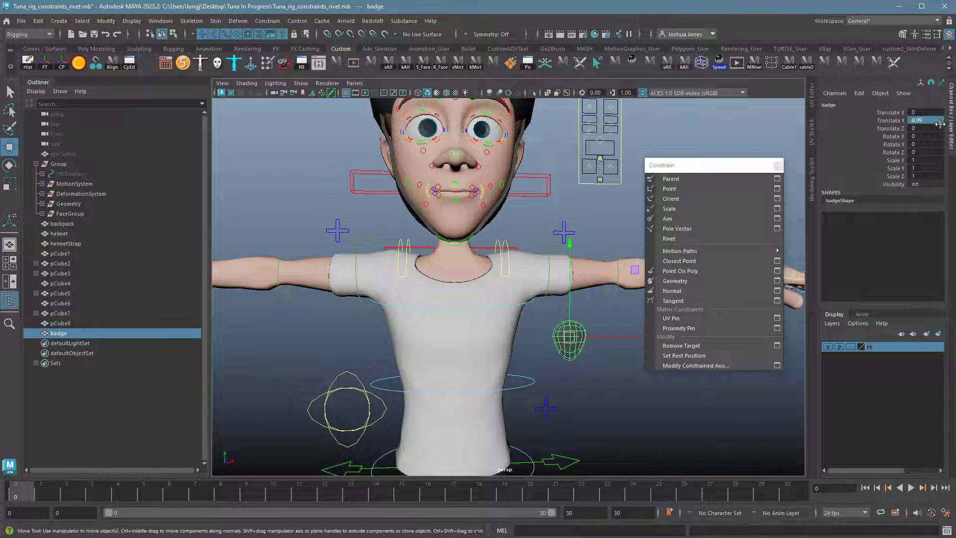
pyautogui.write('0')
pyautogui.press('Return')
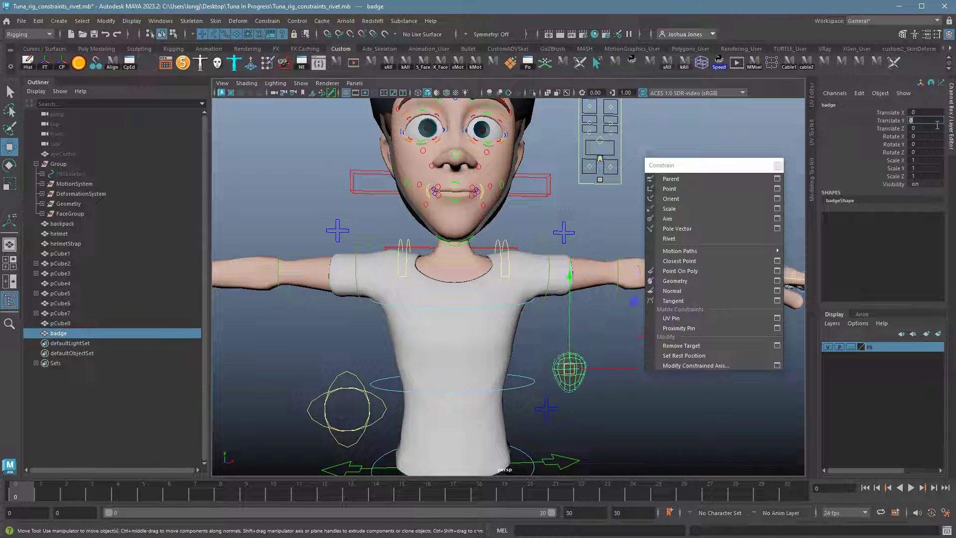
pyautogui.click(608, 319)
# - Snap the badge onto a vertex of the T-shirt's chest, at about -2.731, 1.853, 2.265
pyautogui.keyDown('alt'); pyautogui.moveTo(566, 367); pyautogui.dragTo(604, 388, button='right'); pyautogui.keyUp('alt')
pyautogui.keyDown('alt'); pyautogui.moveTo(603, 388); pyautogui.dragTo(597, 383); pyautogui.keyUp('alt')
pyautogui.moveTo(596, 383)
pyautogui.keyDown('alt'); pyautogui.mouseDown(button='right')
pyautogui.moveTo(581, 400)
pyautogui.moveTo(580, 392)
pyautogui.mouseUp(button='right'); pyautogui.keyUp('alt')
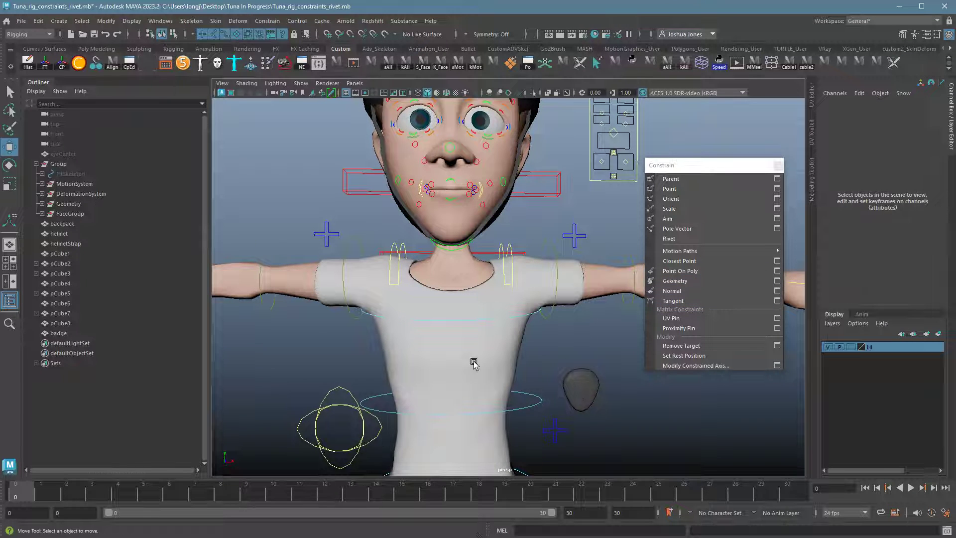
pyautogui.click(596, 401)
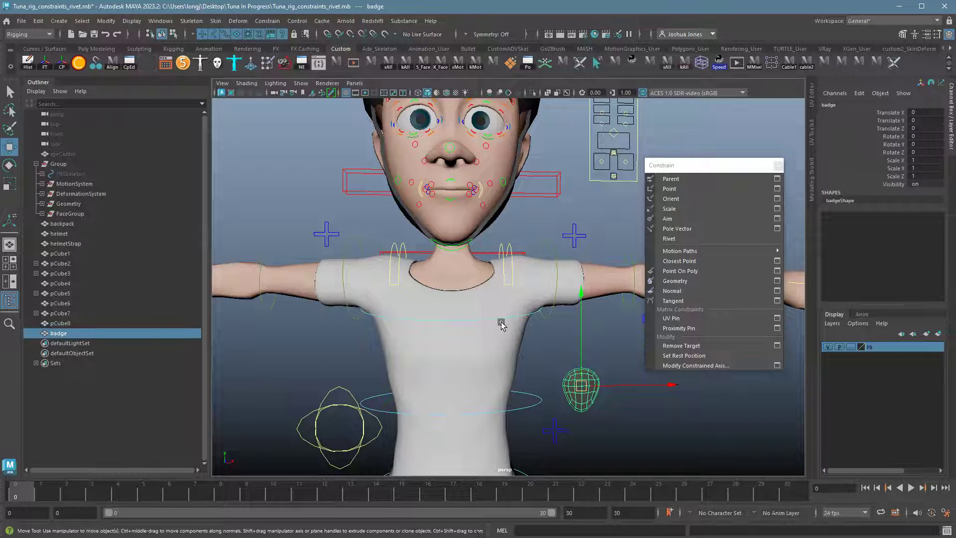
pyautogui.press('v')
pyautogui.moveTo(503, 324); pyautogui.dragTo(507, 327, button='middle')
pyautogui.press('e')
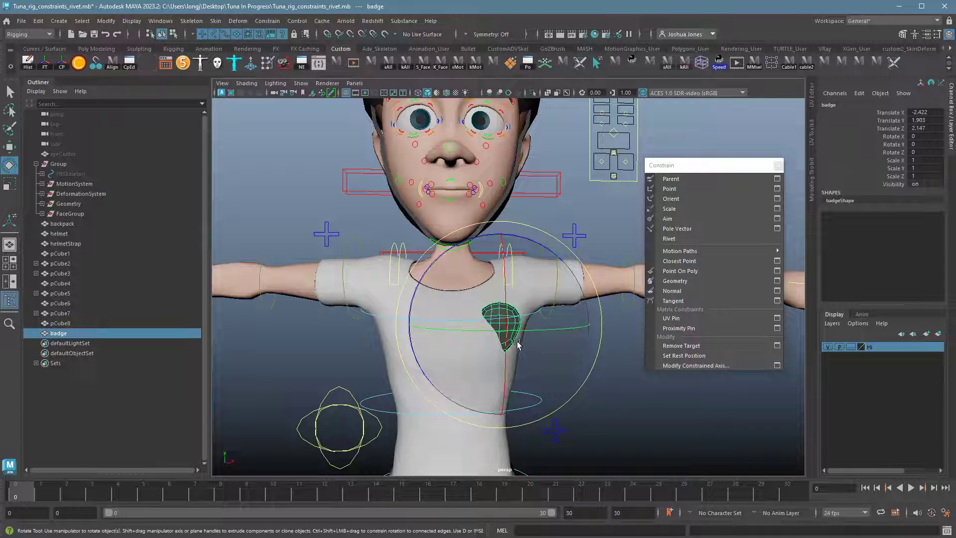
pyautogui.press('w')
pyautogui.press('v')
pyautogui.moveTo(495, 333); pyautogui.dragTo(495, 332, button='middle')
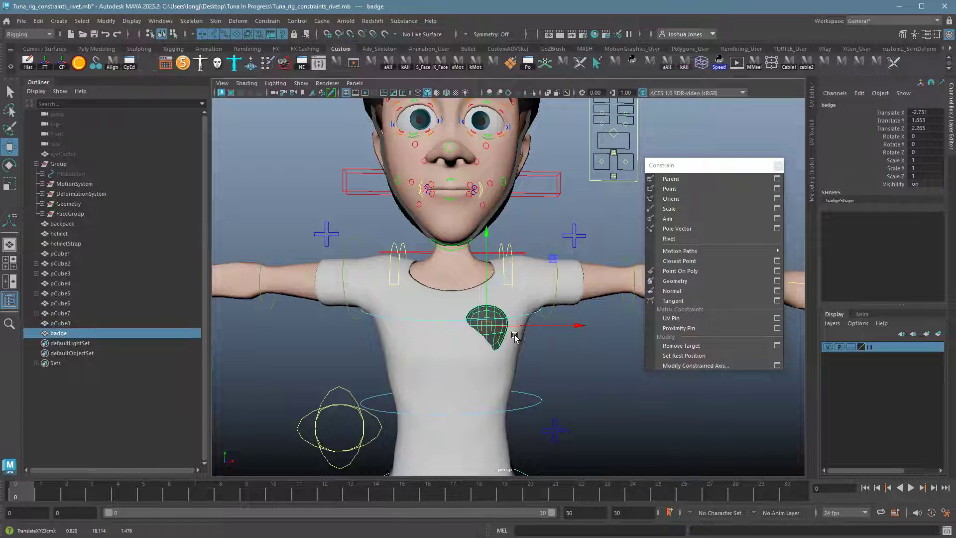
# - Rotate the badge to about -11.991, 16.429, 1.794 so it lies along the shirt's chest surface
pyautogui.press('e')
pyautogui.moveTo(514, 366); pyautogui.dragTo(541, 350)
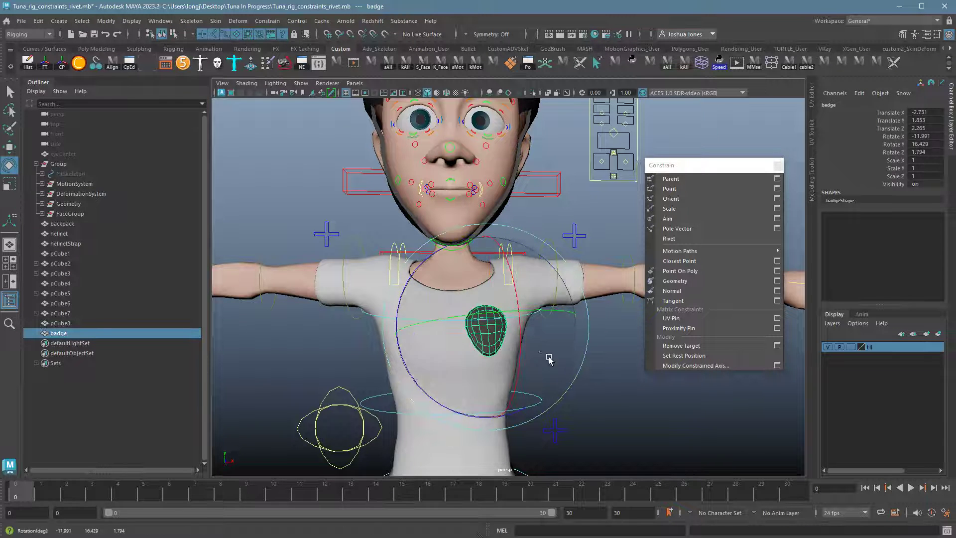
pyautogui.click(547, 423)
pyautogui.keyDown('alt'); pyautogui.moveTo(546, 423); pyautogui.dragTo(559, 415); pyautogui.keyUp('alt')
pyautogui.keyDown('alt'); pyautogui.moveTo(559, 415); pyautogui.dragTo(536, 405, button='right'); pyautogui.keyUp('alt')
pyautogui.keyDown('alt'); pyautogui.moveTo(535, 405); pyautogui.dragTo(545, 375, button='middle'); pyautogui.keyUp('alt')
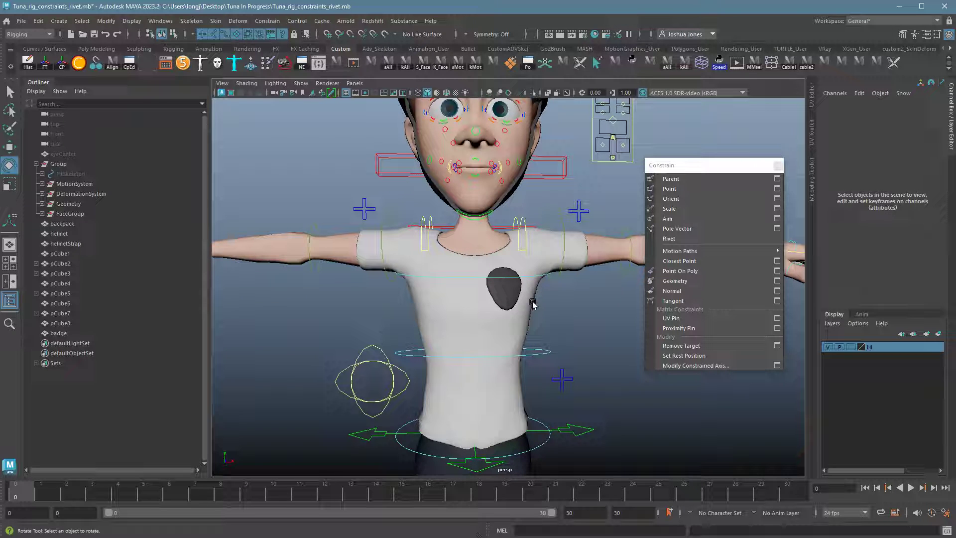
# - Rotate the character's FKSpine1_M control to check the unattached badge, and undo the rotation
pyautogui.click(544, 366)
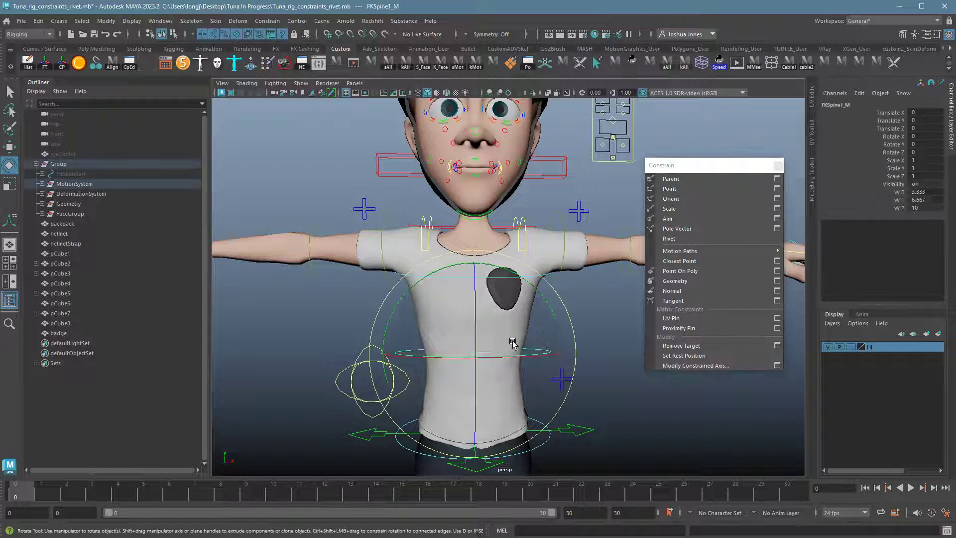
pyautogui.moveTo(518, 370); pyautogui.dragTo(591, 348)
pyautogui.hotkey('ctrl', 'z')
pyautogui.click(611, 382)
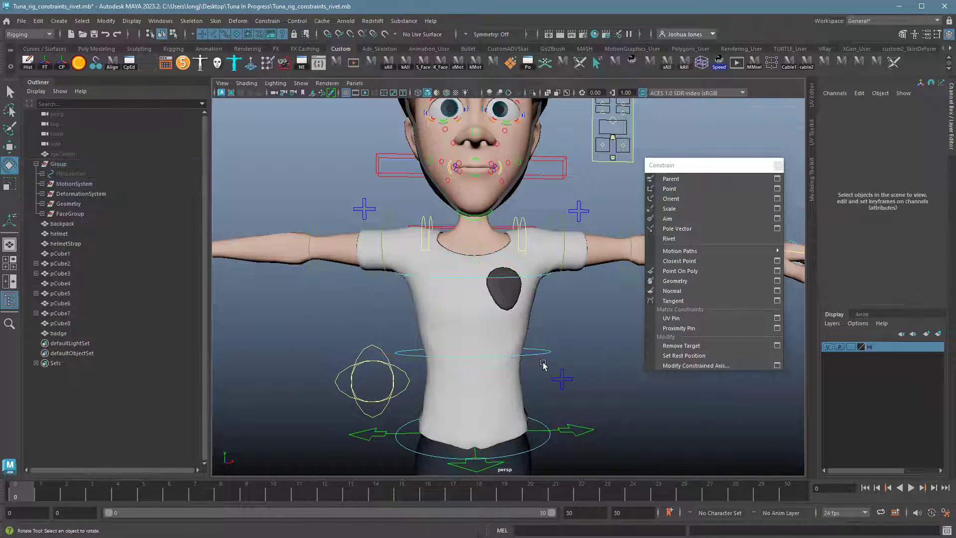
# - Parent constrain the badge to the character's FKSpine1_M control
pyautogui.click(550, 356)
pyautogui.press('q')
pyautogui.keyDown('shift'); pyautogui.click(504, 287); pyautogui.keyUp('shift')
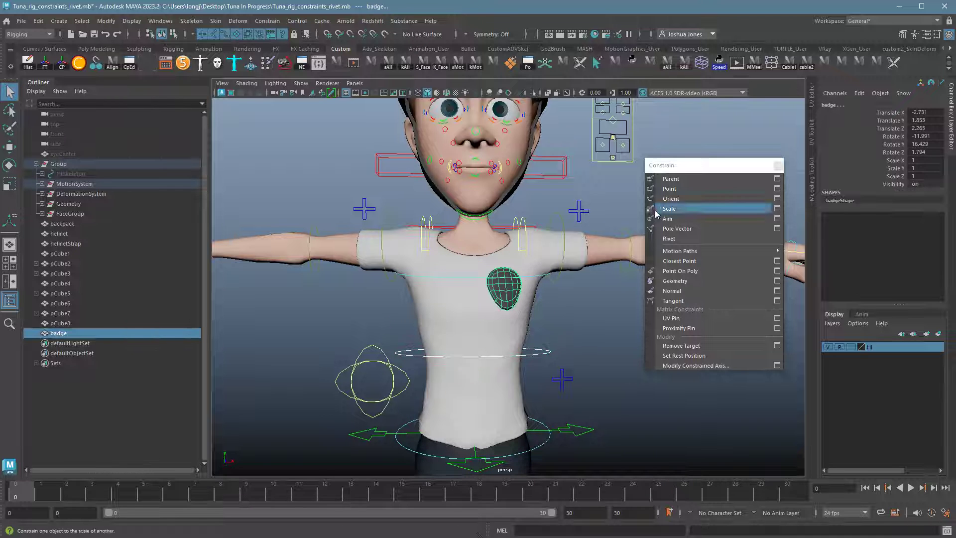
pyautogui.click(667, 188)
pyautogui.click(594, 387)
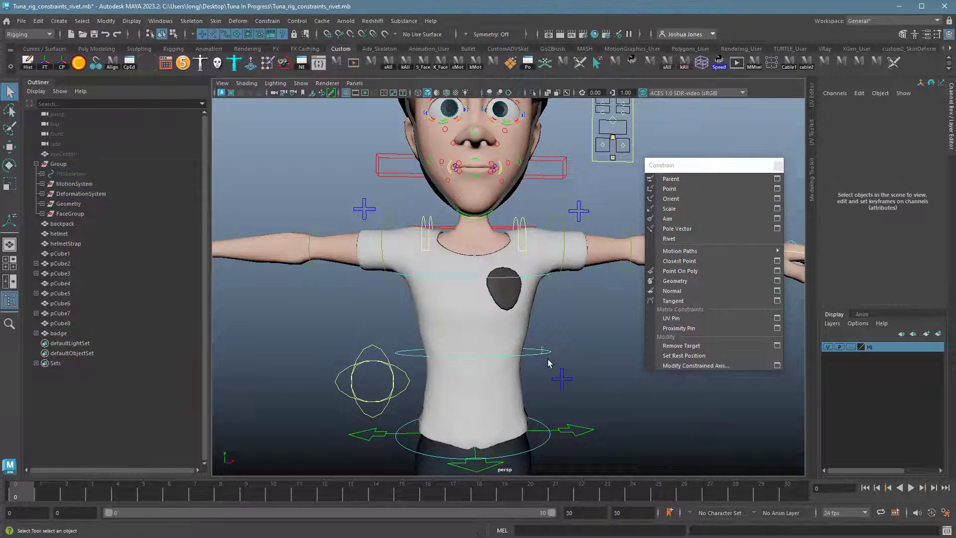
# - Rotate the FKSpine1_M control in several directions to test how the badge follows the shirt, and undo the rotations
pyautogui.press('e')
pyautogui.moveTo(542, 348); pyautogui.dragTo(479, 332)
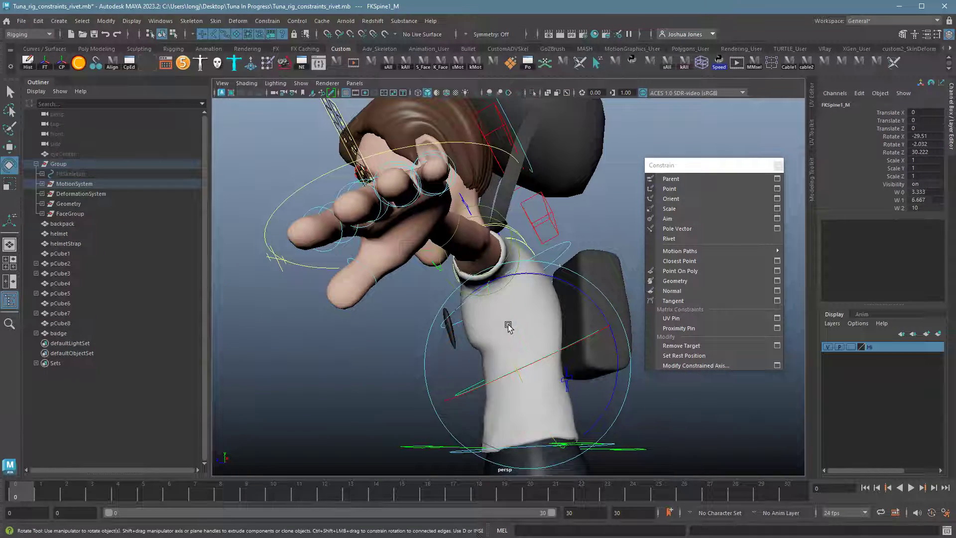
pyautogui.moveTo(491, 327); pyautogui.dragTo(519, 298)
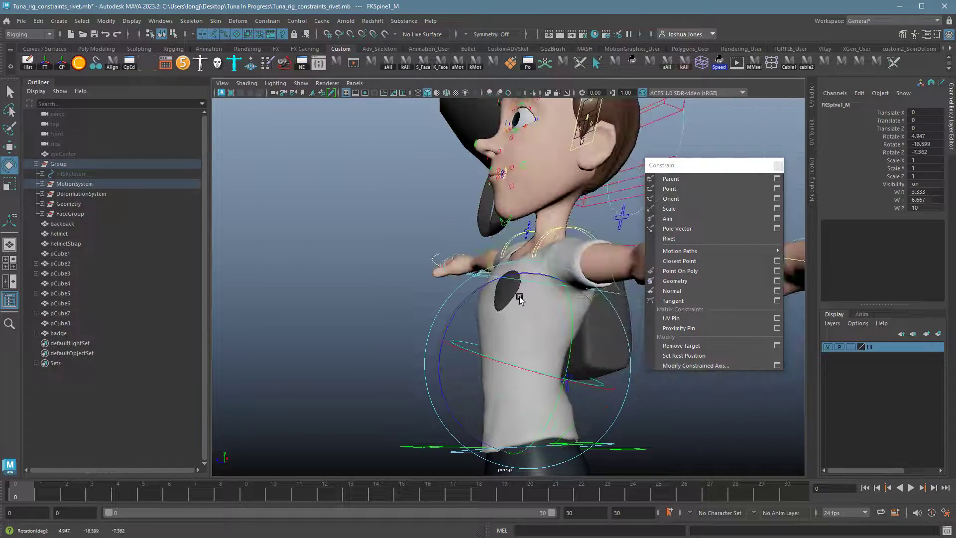
pyautogui.hotkey('ctrl', 'z')
pyautogui.hotkey('ctrl', 'z')
pyautogui.hotkey('ctrl', 'z')
pyautogui.hotkey('ctrl', 'z')
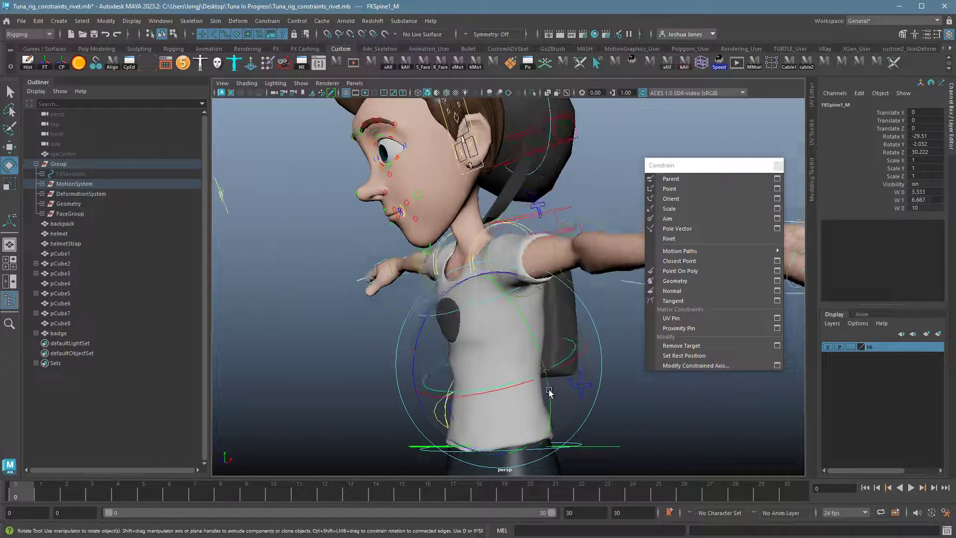
pyautogui.keyDown('alt'); pyautogui.moveTo(519, 422); pyautogui.dragTo(556, 434); pyautogui.keyUp('alt')
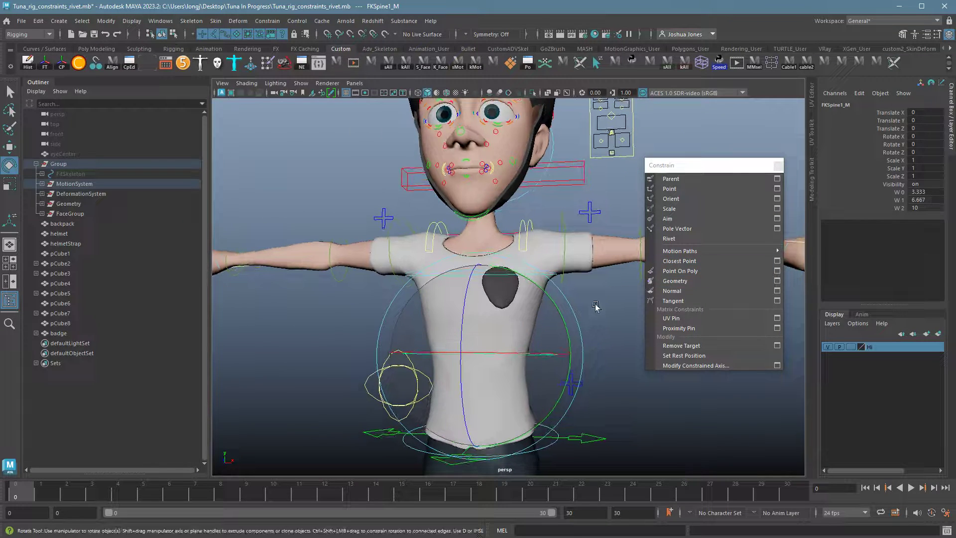
pyautogui.keyDown('alt'); pyautogui.moveTo(581, 316); pyautogui.dragTo(596, 314); pyautogui.keyUp('alt')
# - Undo the badge's parent constraint and its placement on the chest, and clear the selection
pyautogui.hotkey('ctrl', 'z')
pyautogui.hotkey('ctrl', 'z')
pyautogui.hotkey('ctrl', 'z')
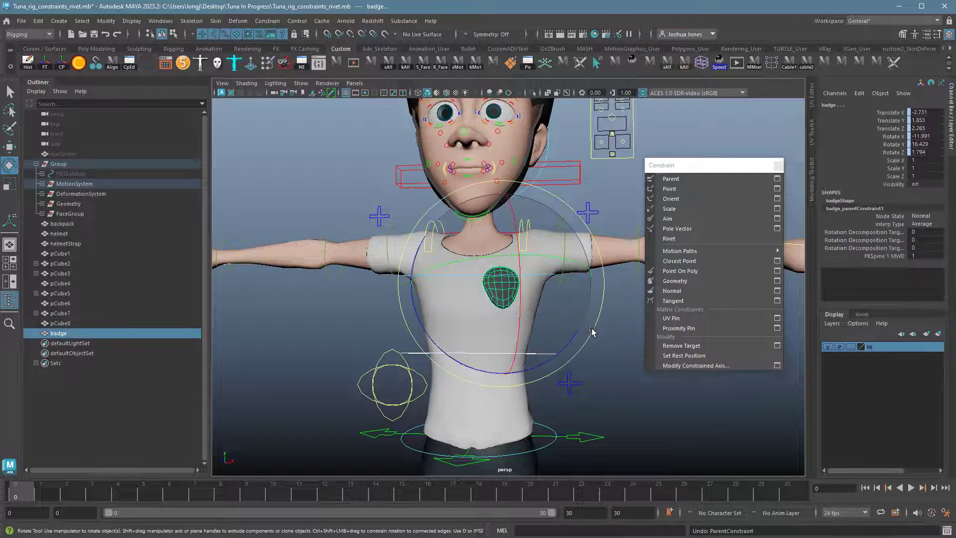
pyautogui.hotkey('ctrl', 'z')
pyautogui.hotkey('ctrl', 'z')
pyautogui.hotkey('ctrl', 'z')
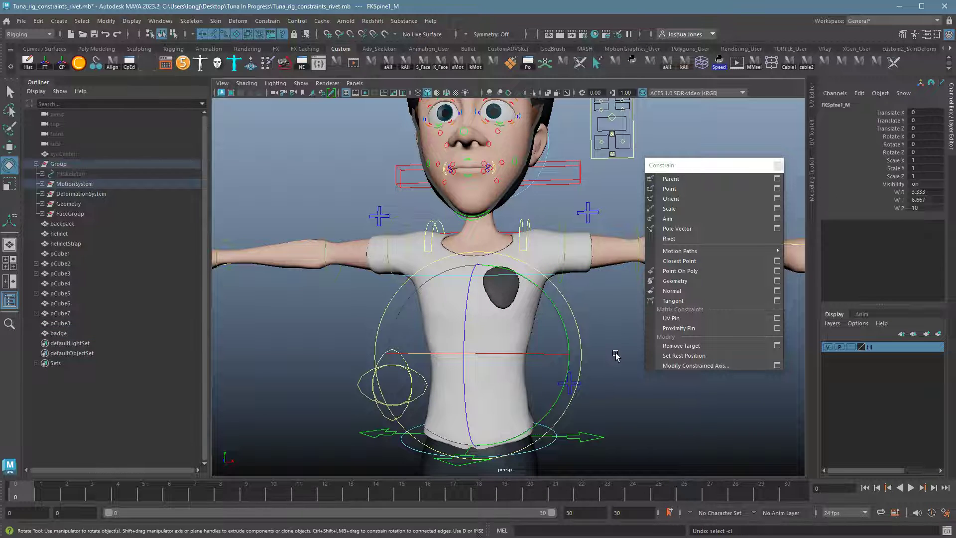
pyautogui.hotkey('ctrl', 'z')
pyautogui.hotkey('ctrl', 'z')
pyautogui.hotkey('ctrl', 'z')
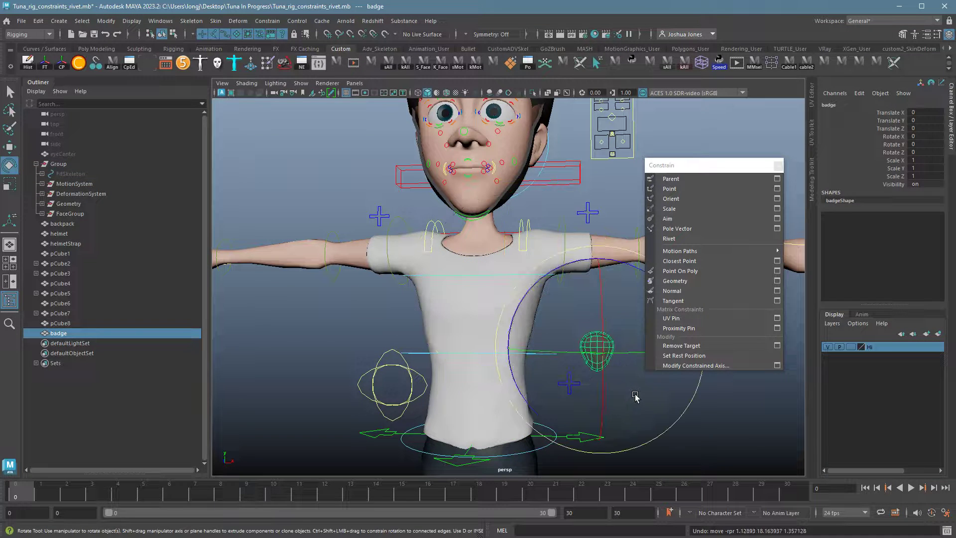
pyautogui.click(732, 451)
# - Create a Rivet at vertex 1850 of the T-shirt mesh, on the chest where the badge belongs
pyautogui.keyDown('alt'); pyautogui.moveTo(613, 367); pyautogui.dragTo(633, 381, button='middle'); pyautogui.keyUp('alt')
pyautogui.click(549, 313)
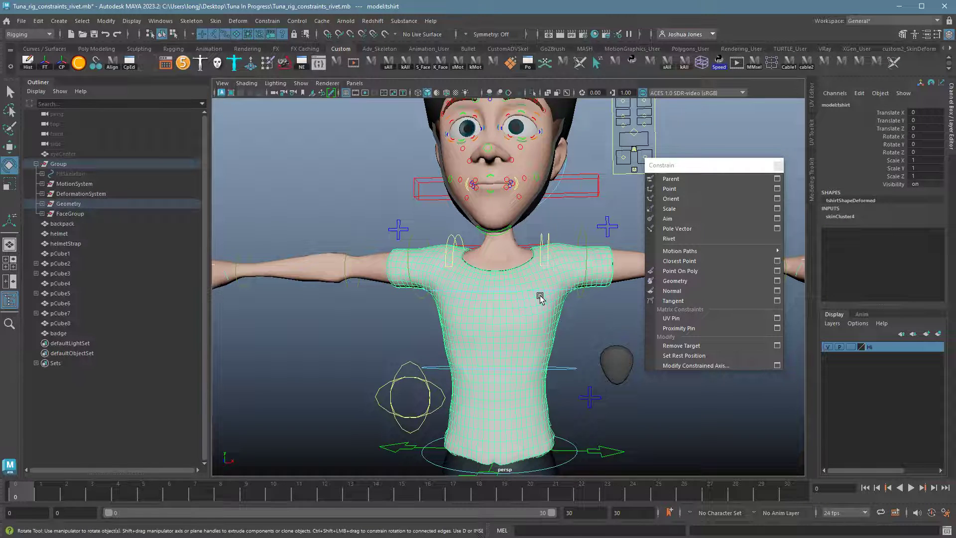
pyautogui.keyDown('alt'); pyautogui.moveTo(540, 297); pyautogui.dragTo(727, 334, button='right'); pyautogui.keyUp('alt')
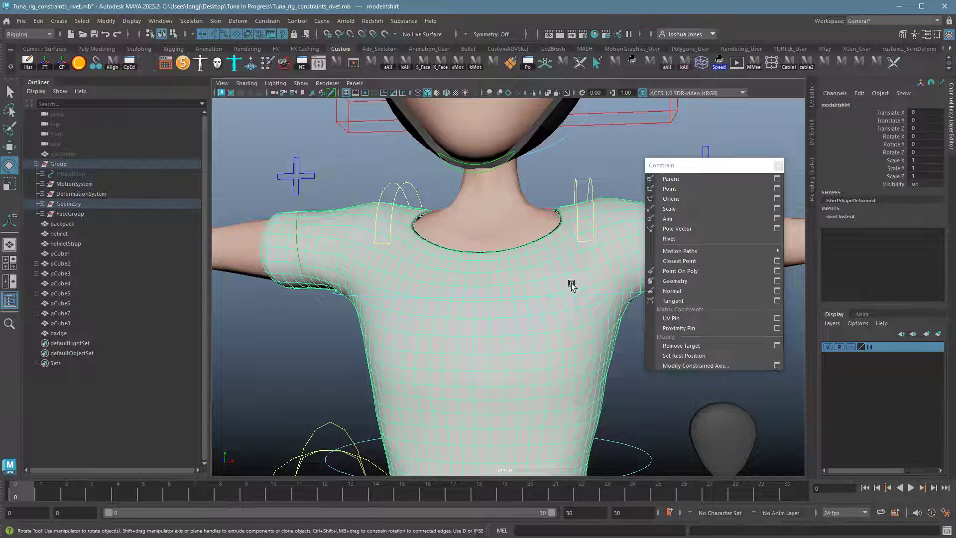
pyautogui.moveTo(571, 290); pyautogui.dragTo(516, 284, button='right')
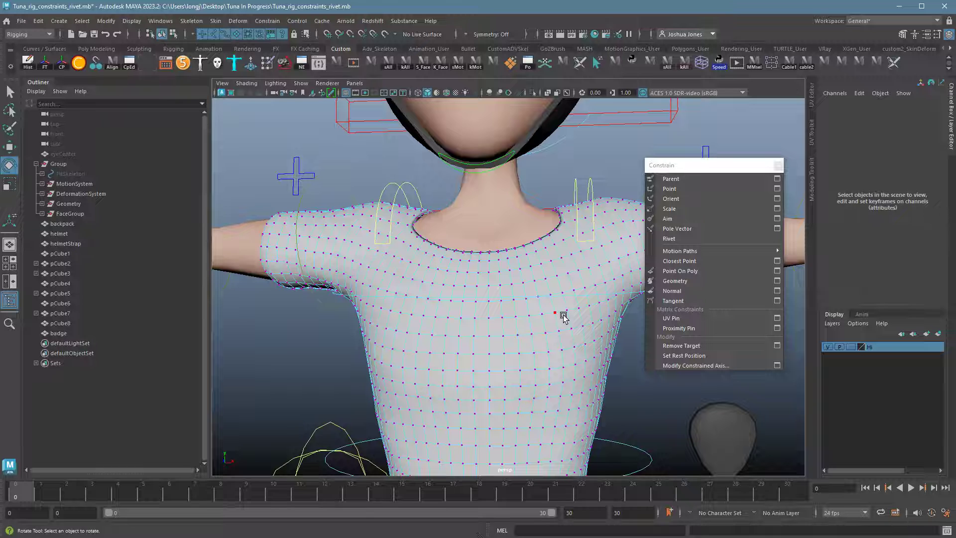
pyautogui.click(563, 317)
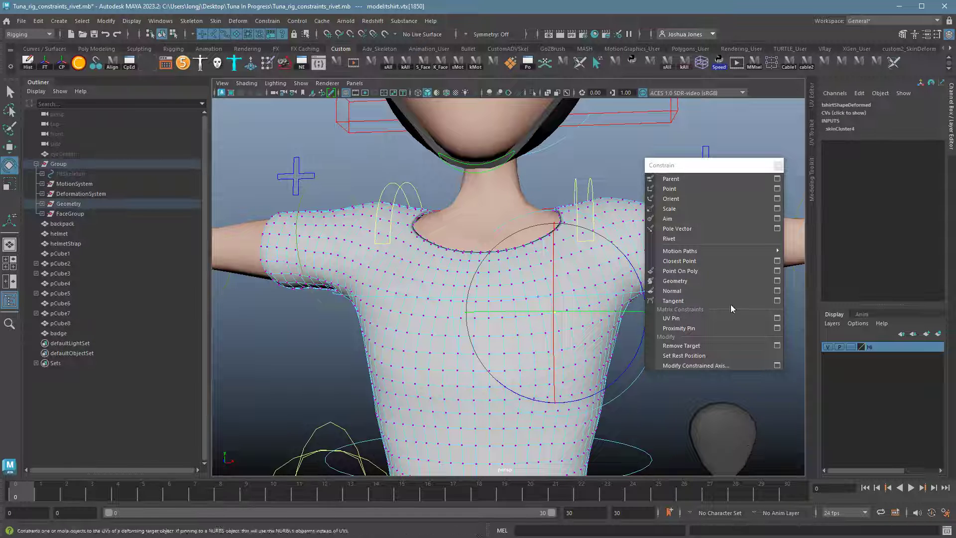
pyautogui.click(690, 240)
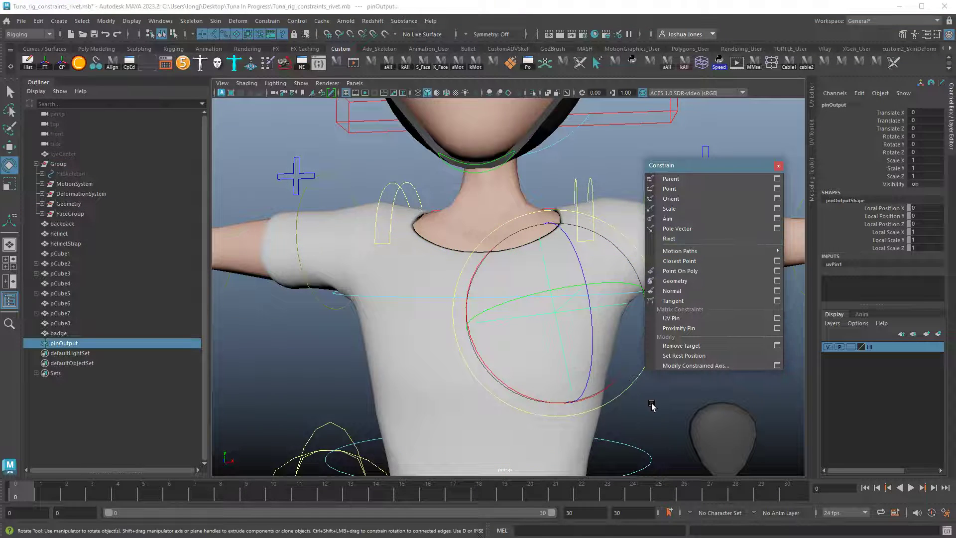
# - Scale the pinOutput rivet locator on the chest uniformly to about 0.579
pyautogui.keyDown('alt'); pyautogui.moveTo(647, 348); pyautogui.dragTo(509, 402); pyautogui.keyUp('alt')
pyautogui.press('q')
pyautogui.click(341, 384)
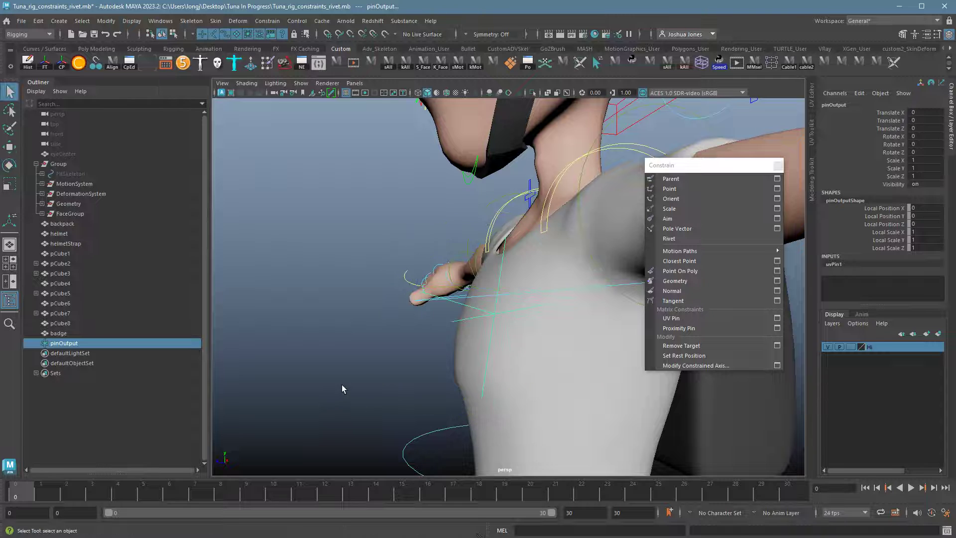
pyautogui.keyDown('alt'); pyautogui.moveTo(341, 385); pyautogui.dragTo(447, 340); pyautogui.keyUp('alt')
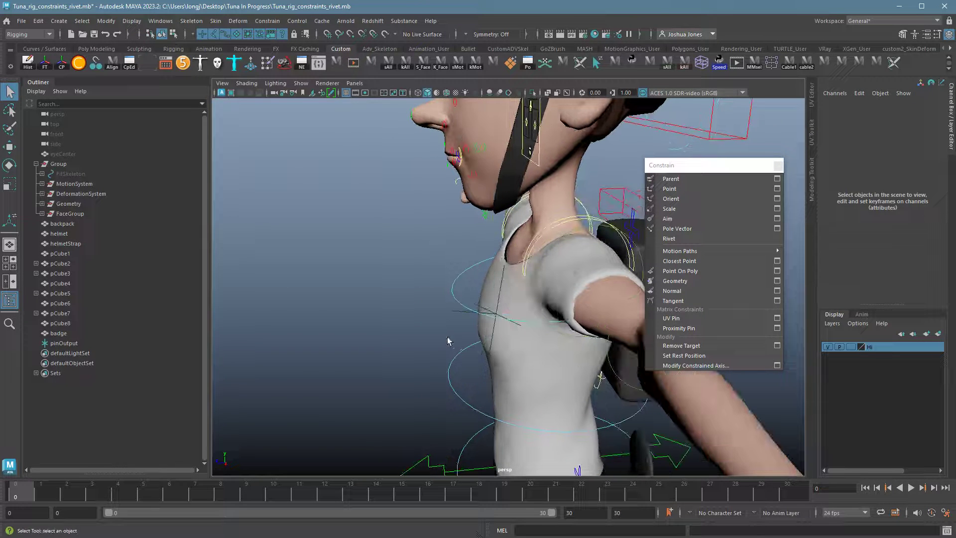
pyautogui.click(461, 320)
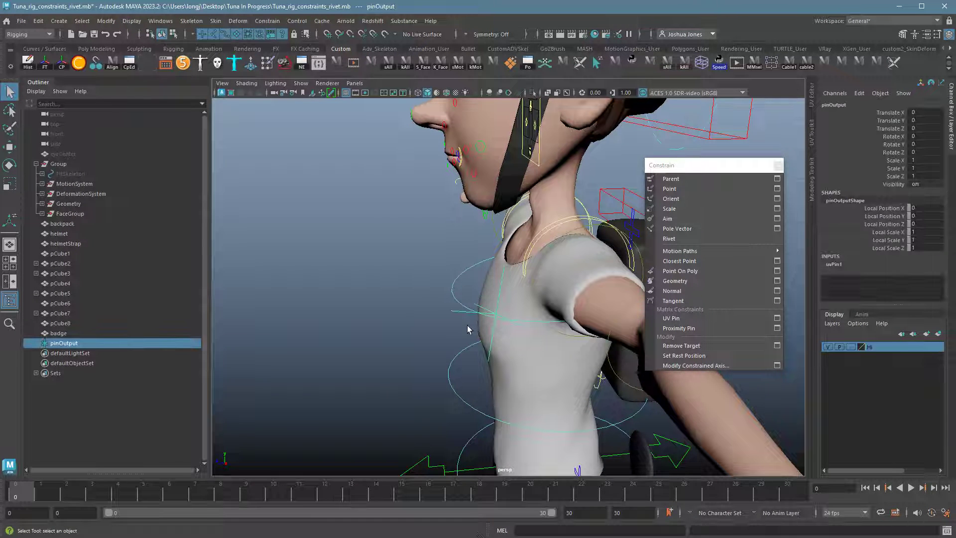
pyautogui.press('r')
pyautogui.moveTo(495, 315); pyautogui.dragTo(497, 324)
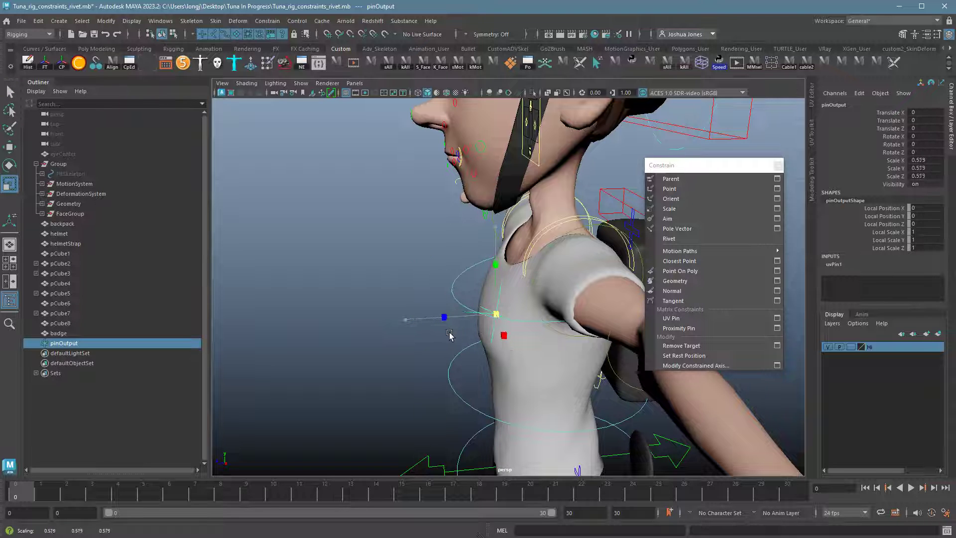
pyautogui.click(417, 355)
# - Rotate the FKChest_M and FKSpine1_M controls to test how the rivet locator follows the shirt, and undo the rotations
pyautogui.click(476, 292)
pyautogui.press('e')
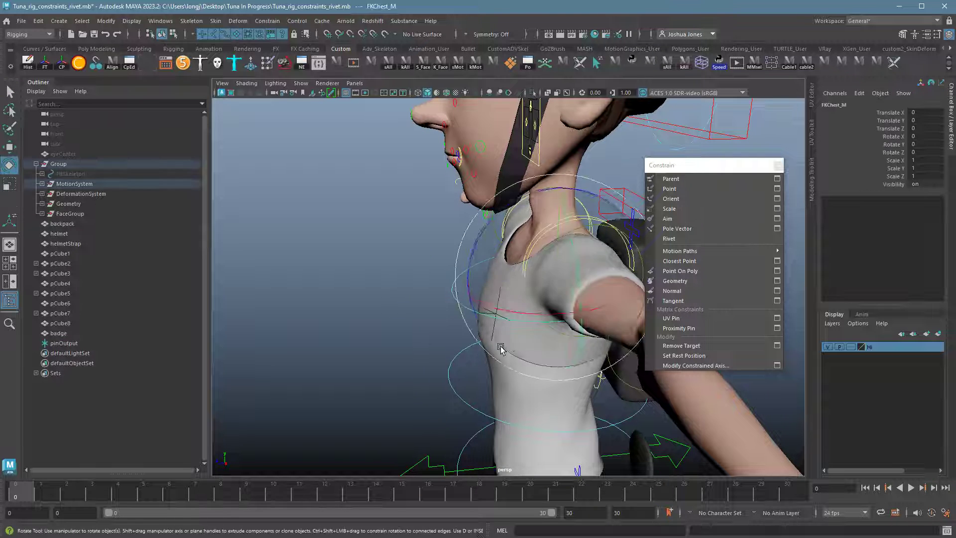
pyautogui.moveTo(498, 346); pyautogui.dragTo(541, 311)
pyautogui.hotkey('ctrl', 'z')
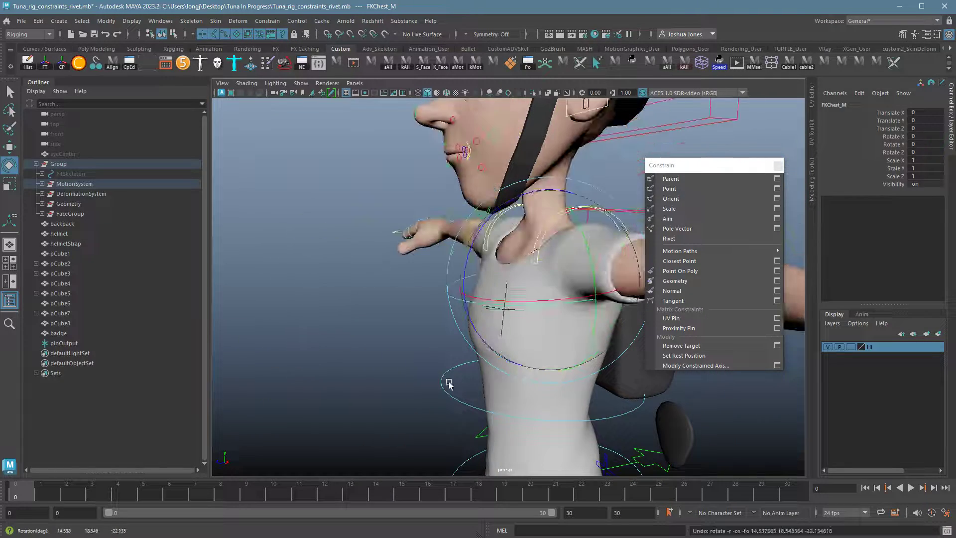
pyautogui.click(473, 408)
pyautogui.moveTo(489, 360); pyautogui.dragTo(510, 353)
pyautogui.hotkey('ctrl', 'z')
# - Set the Hi display layer to Reference and select the badge beside the character
pyautogui.click(374, 354)
pyautogui.keyDown('alt'); pyautogui.moveTo(374, 354); pyautogui.dragTo(420, 363); pyautogui.keyUp('alt')
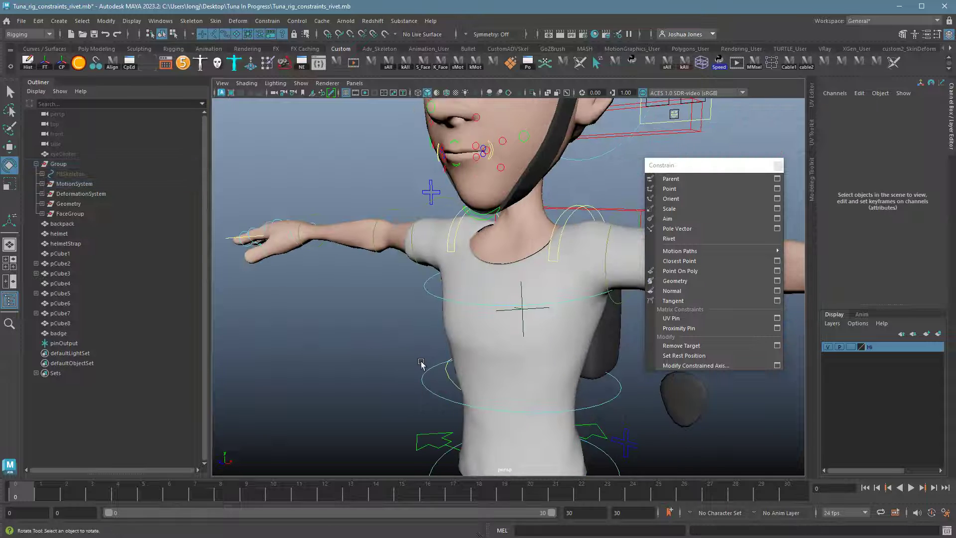
pyautogui.keyDown('alt'); pyautogui.moveTo(420, 363); pyautogui.dragTo(574, 354, button='right'); pyautogui.keyUp('alt')
pyautogui.keyDown('alt'); pyautogui.moveTo(577, 354); pyautogui.dragTo(524, 329, button='middle'); pyautogui.keyUp('alt')
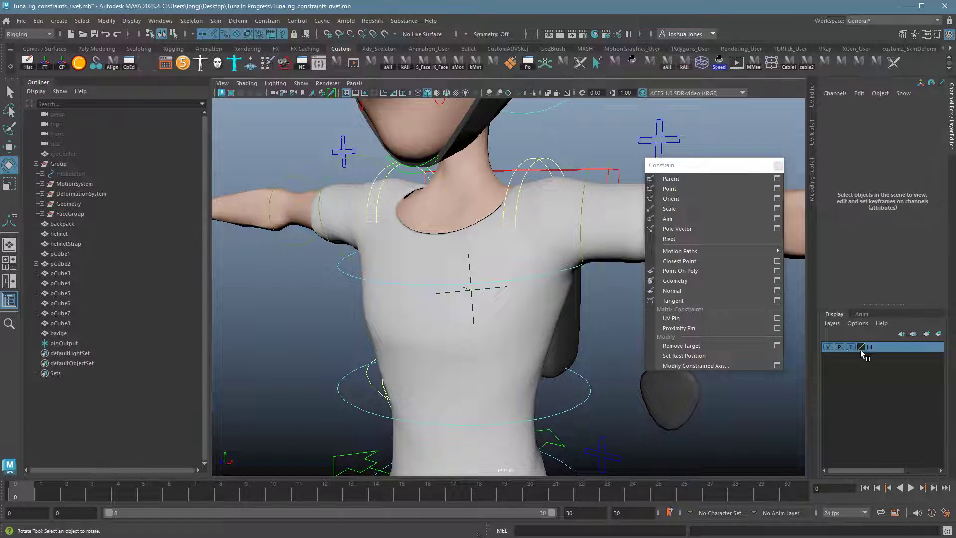
pyautogui.click(850, 347)
pyautogui.click(498, 352)
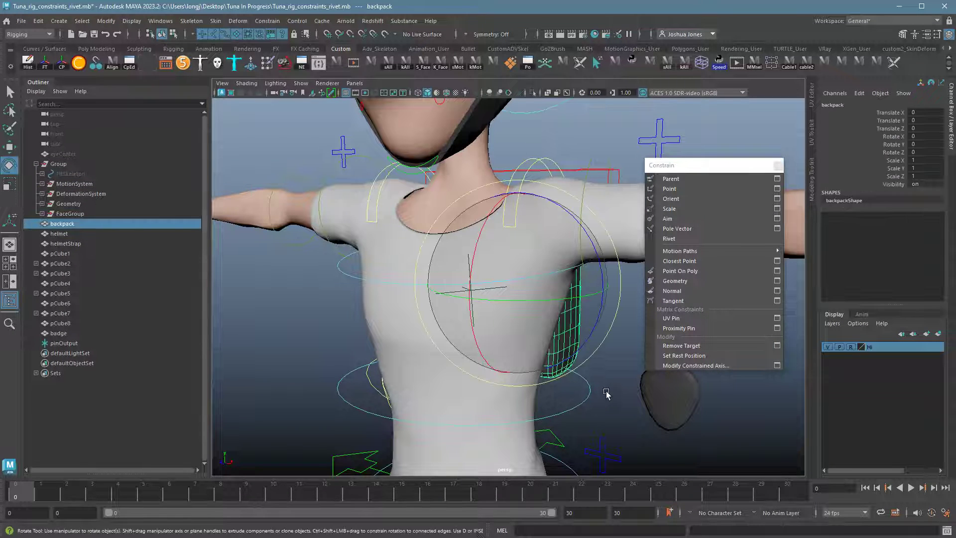
pyautogui.click(665, 451)
pyautogui.click(680, 411)
pyautogui.keyDown('alt'); pyautogui.moveTo(674, 439); pyautogui.dragTo(674, 407); pyautogui.keyUp('alt')
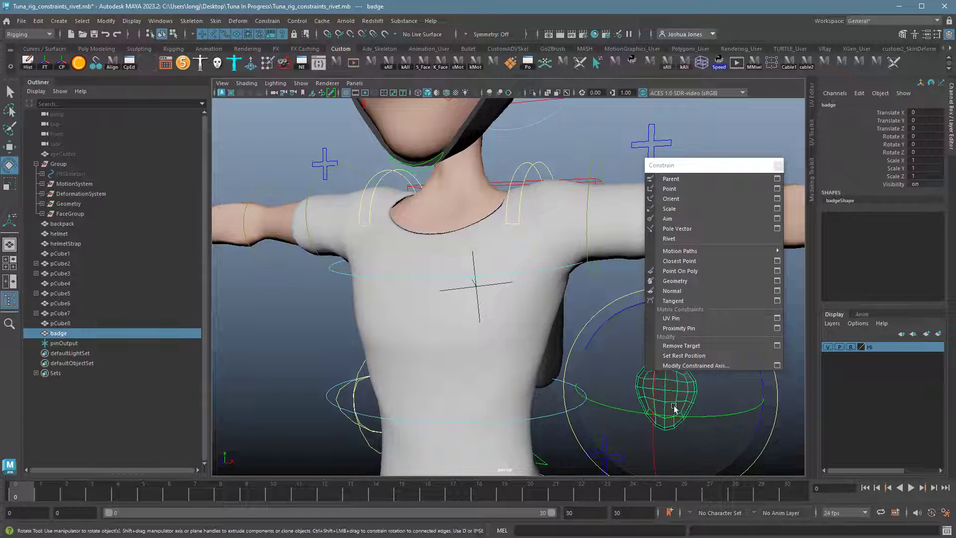
# - Snap the badge onto the chest rivet locator and rotate it to about -11.9, 26.6, 4.0 degrees to lie against the shirt
pyautogui.press('w')
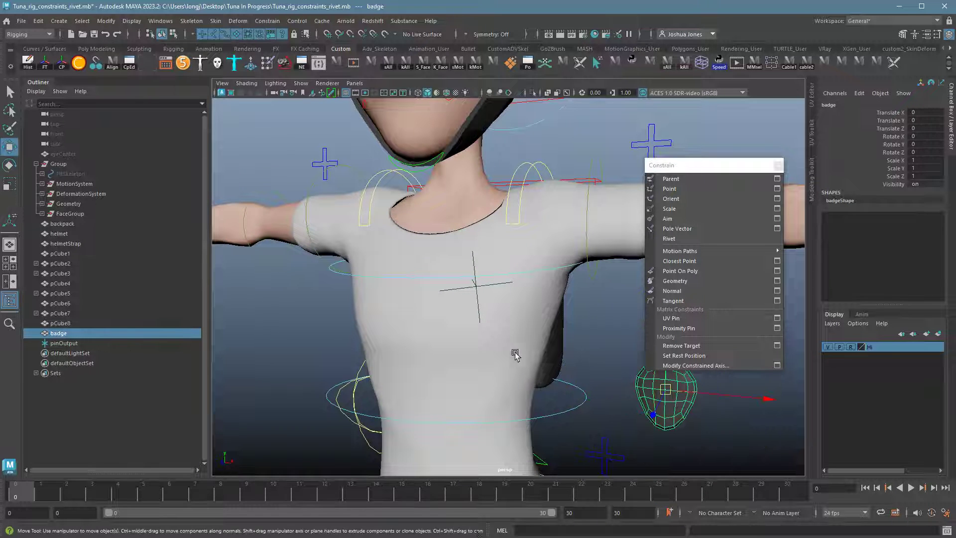
pyautogui.press('v')
pyautogui.moveTo(504, 314); pyautogui.dragTo(487, 290, button='middle')
pyautogui.press('e')
pyautogui.moveTo(513, 329); pyautogui.dragTo(509, 293)
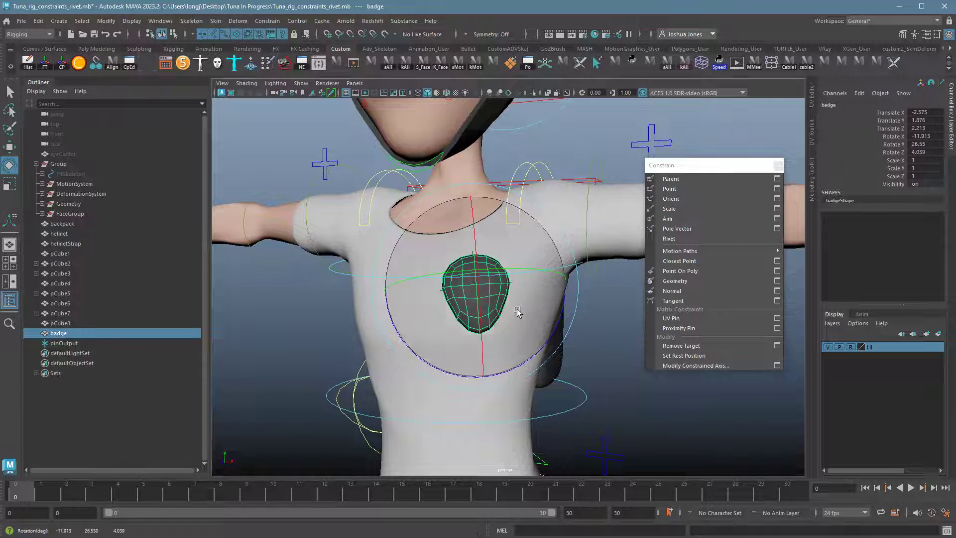
# - Parent-constrain the badge to the pinOutput rivet locator, using the locator as the driver
pyautogui.click(646, 426)
pyautogui.keyDown('alt'); pyautogui.moveTo(646, 425); pyautogui.dragTo(555, 420); pyautogui.keyUp('alt')
pyautogui.keyDown('alt'); pyautogui.moveTo(554, 420); pyautogui.dragTo(742, 421, button='right'); pyautogui.keyUp('alt')
pyautogui.keyDown('alt'); pyautogui.moveTo(547, 363); pyautogui.dragTo(627, 391, button='middle'); pyautogui.keyUp('alt')
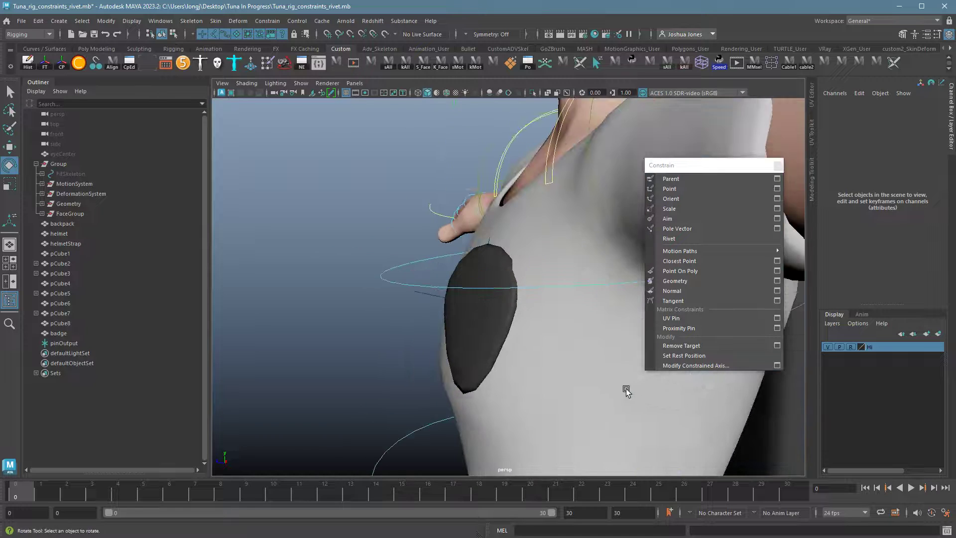
pyautogui.keyDown('alt'); pyautogui.moveTo(477, 366); pyautogui.dragTo(507, 362, button='right'); pyautogui.keyUp('alt')
pyautogui.keyDown('alt'); pyautogui.moveTo(500, 357); pyautogui.dragTo(523, 349); pyautogui.keyUp('alt')
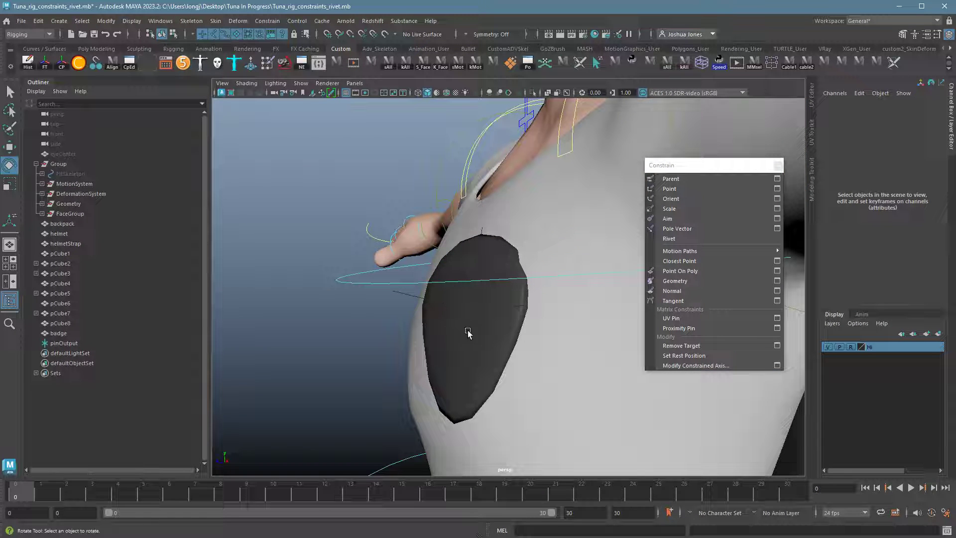
pyautogui.click(420, 298)
pyautogui.click(337, 374)
pyautogui.click(426, 298)
pyautogui.press('q')
pyautogui.keyDown('shift'); pyautogui.click(461, 352); pyautogui.keyUp('shift')
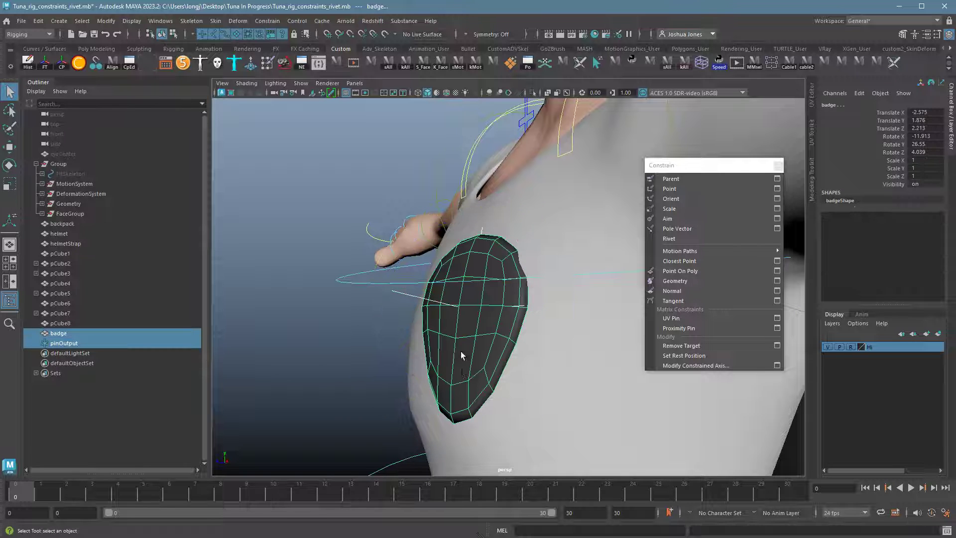
pyautogui.click(679, 179)
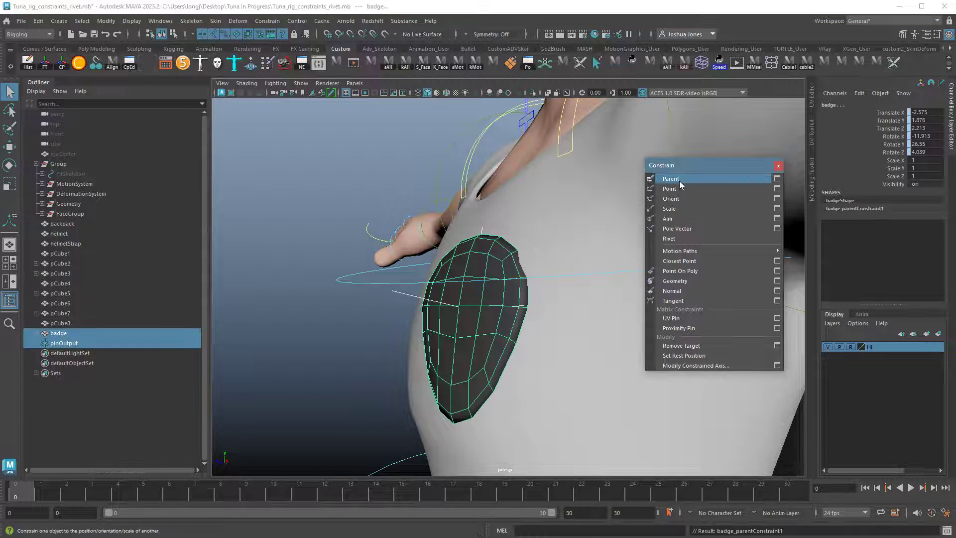
# - Rotate the FKSpine1_M and FKChest_M controls to test how the constrained badge follows the shirt, and undo the rotations
pyautogui.click(354, 208)
pyautogui.scroll(-6, 363, 283)
pyautogui.keyDown('alt'); pyautogui.moveTo(363, 283); pyautogui.dragTo(522, 325); pyautogui.keyUp('alt')
pyautogui.scroll(-1, 468, 335)
pyautogui.keyDown('alt'); pyautogui.moveTo(467, 335); pyautogui.dragTo(459, 297, button='middle'); pyautogui.keyUp('alt')
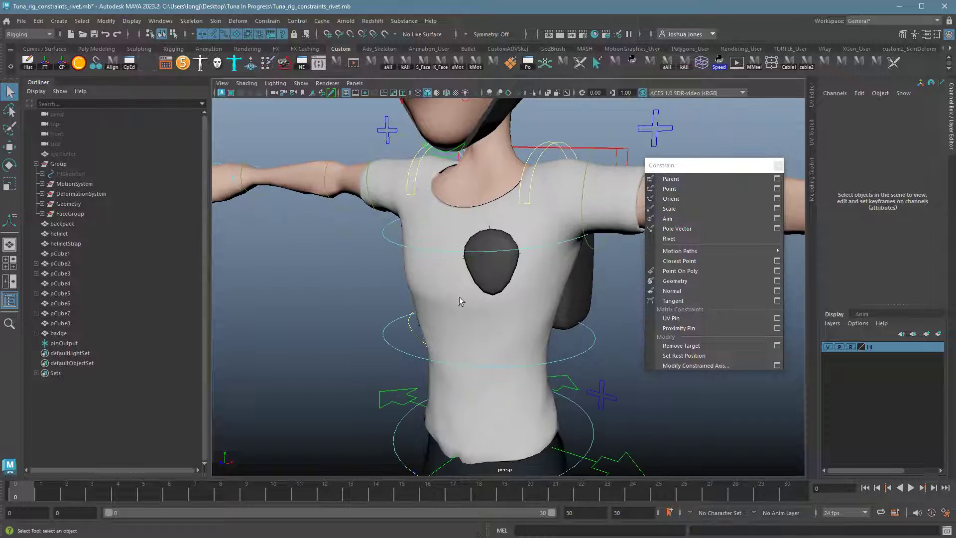
pyautogui.click(403, 344)
pyautogui.press('e')
pyautogui.moveTo(433, 348); pyautogui.dragTo(512, 295)
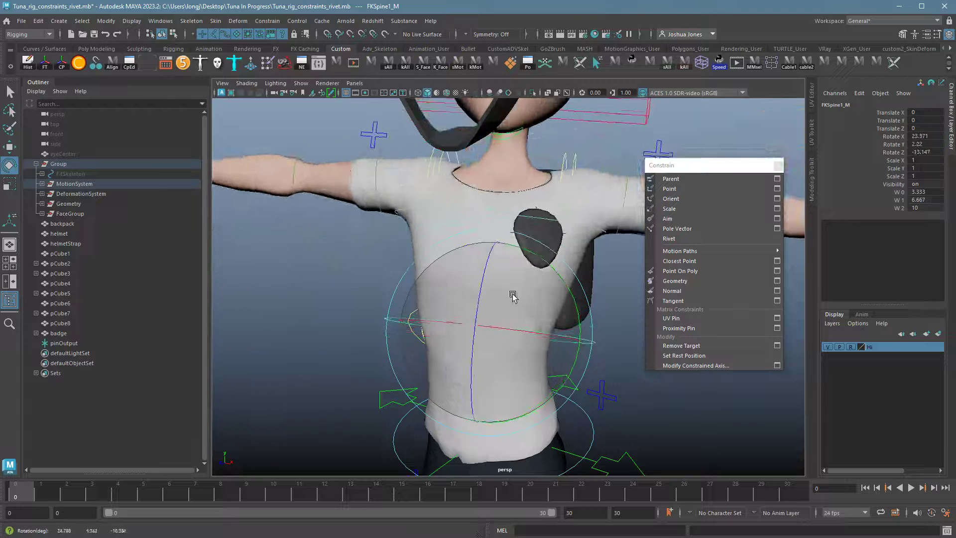
pyautogui.hotkey('ctrl', 'z')
pyautogui.click(304, 305)
pyautogui.click(407, 266)
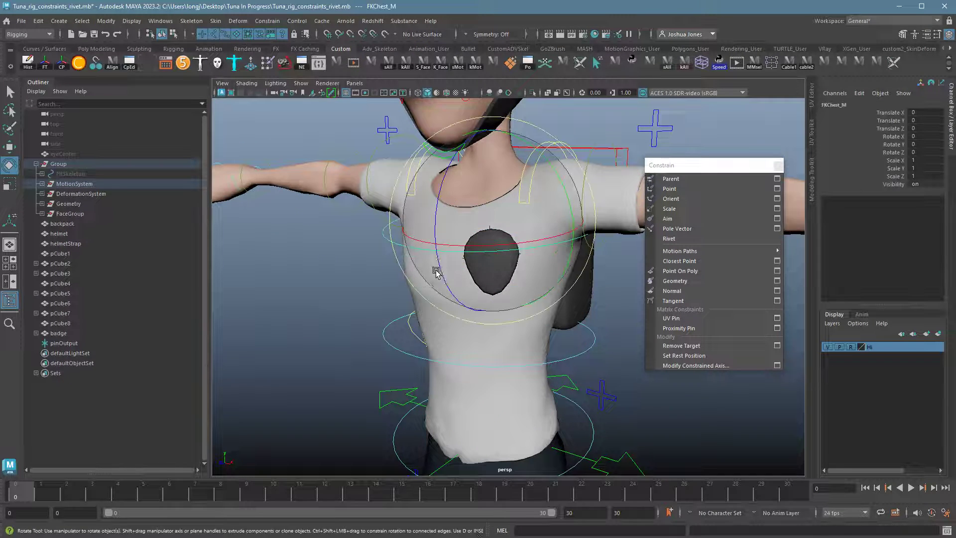
pyautogui.moveTo(435, 269); pyautogui.dragTo(445, 323)
pyautogui.hotkey('ctrl', 'z')
pyautogui.hotkey('ctrl', 'z')
# - Hide the pinOutput locator and display the parent constraint attributes of the badge
pyautogui.keyDown('alt'); pyautogui.moveTo(305, 387); pyautogui.dragTo(540, 377); pyautogui.keyUp('alt')
pyautogui.click(444, 324)
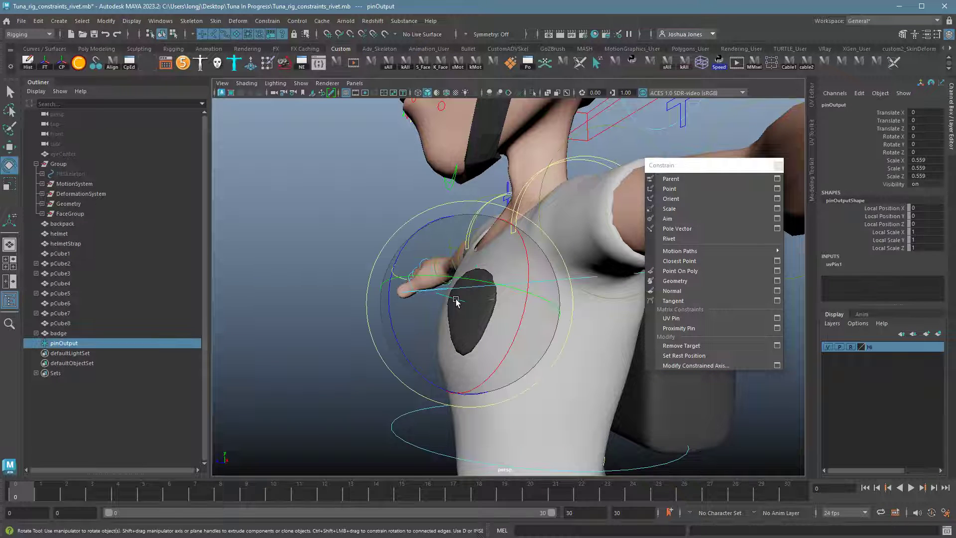
pyautogui.hotkey('ctrl', 'h')
pyautogui.keyDown('alt'); pyautogui.moveTo(352, 370); pyautogui.dragTo(496, 379); pyautogui.keyUp('alt')
pyautogui.keyDown('alt'); pyautogui.moveTo(497, 380); pyautogui.dragTo(476, 347, button='right'); pyautogui.keyUp('alt')
pyautogui.keyDown('alt'); pyautogui.moveTo(476, 347); pyautogui.dragTo(483, 340, button='middle'); pyautogui.keyUp('alt')
pyautogui.click(507, 300)
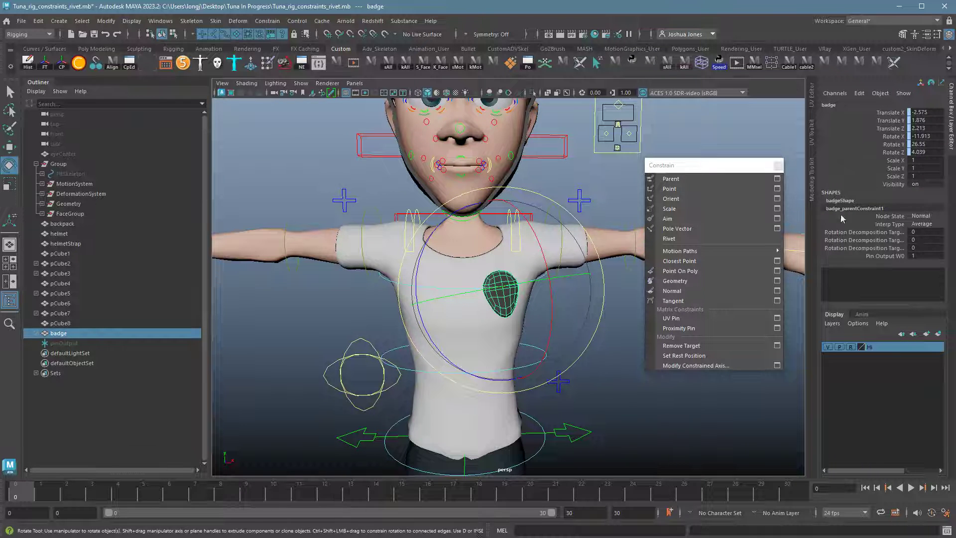
pyautogui.moveTo(585, 318); pyautogui.dragTo(577, 324)
pyautogui.click(610, 392)
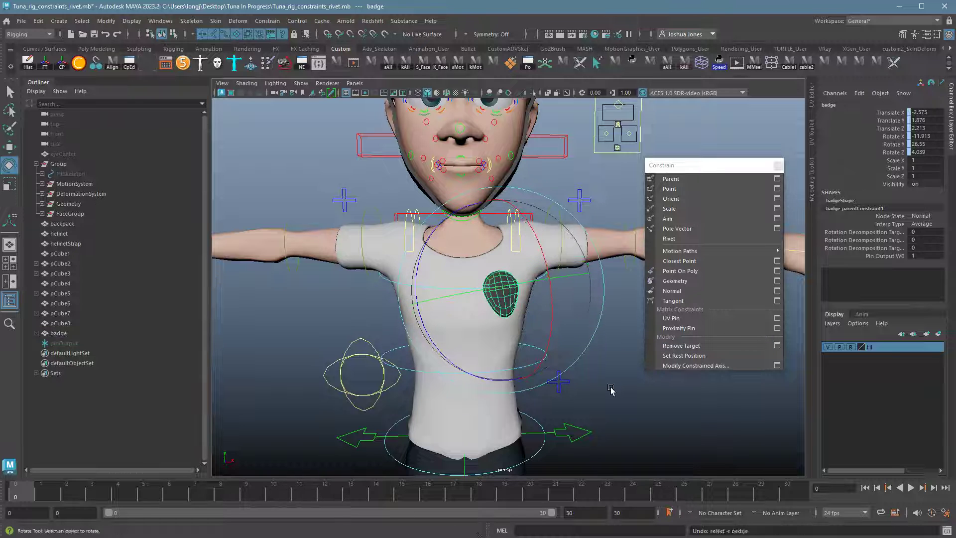
# - Undo the hiding of the locator, the badge's parent constraint and the badge's placement on the chest
pyautogui.click(505, 311)
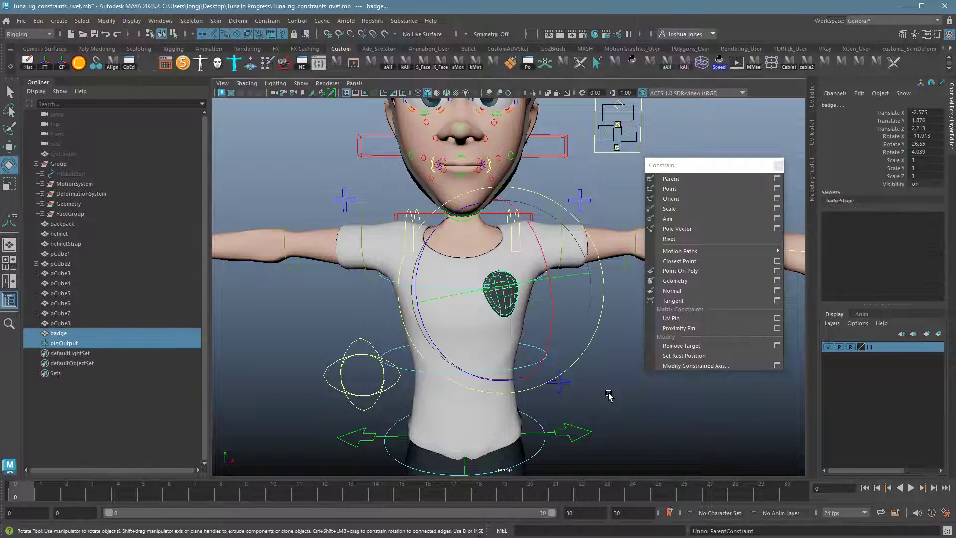
pyautogui.hotkey('ctrl', 'z')
pyautogui.hotkey('ctrl', 'z')
pyautogui.hotkey('ctrl', 'z')
pyautogui.hotkey('ctrl', 'z')
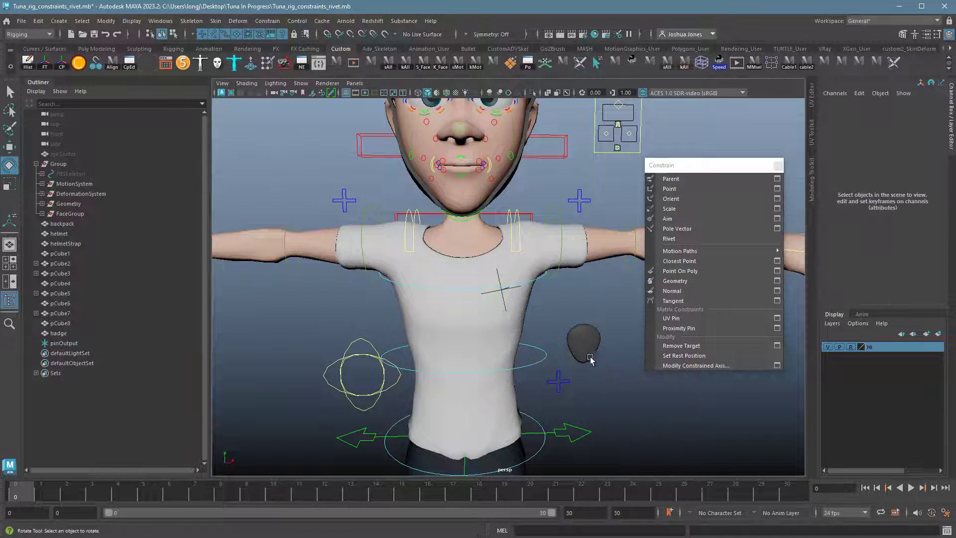
# - Group the badge under the name rivetGroup and center the group's pivot
pyautogui.keyDown('alt'); pyautogui.moveTo(593, 359); pyautogui.dragTo(565, 336, button='middle'); pyautogui.keyUp('alt')
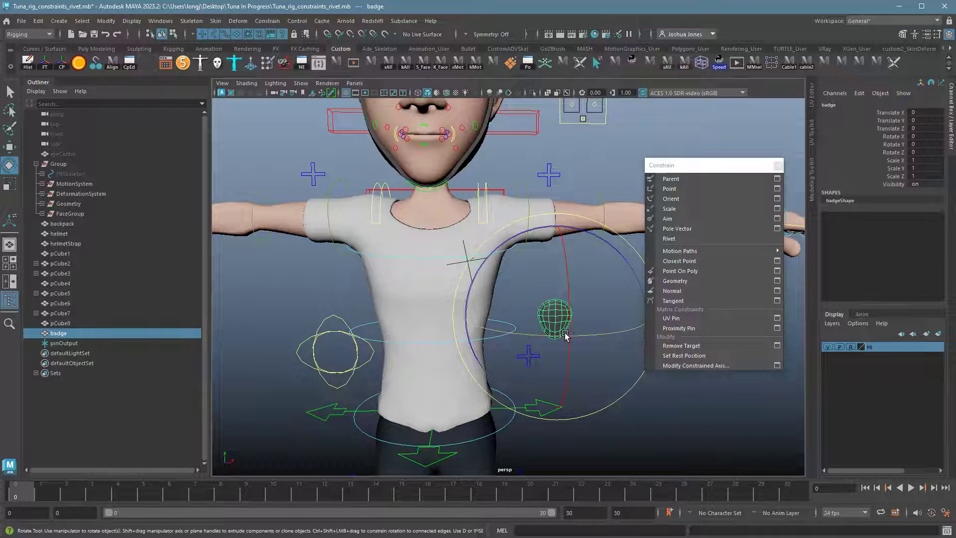
pyautogui.hotkey('ctrl', 'g')
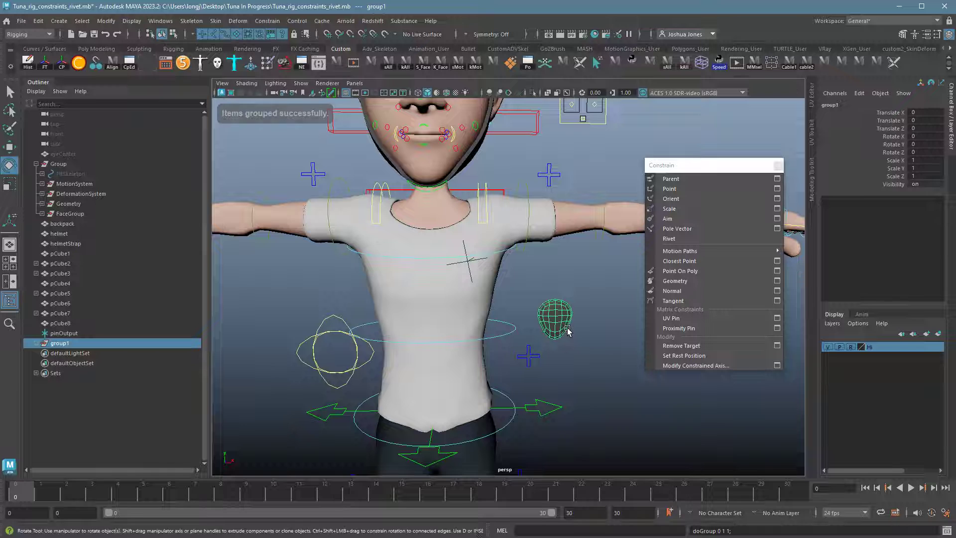
pyautogui.doubleClick(838, 105)
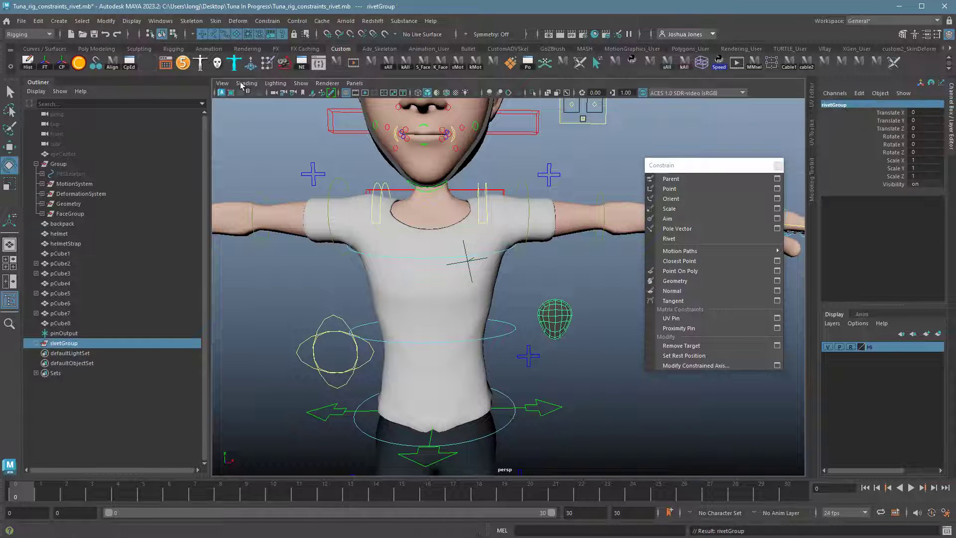
pyautogui.click(101, 23)
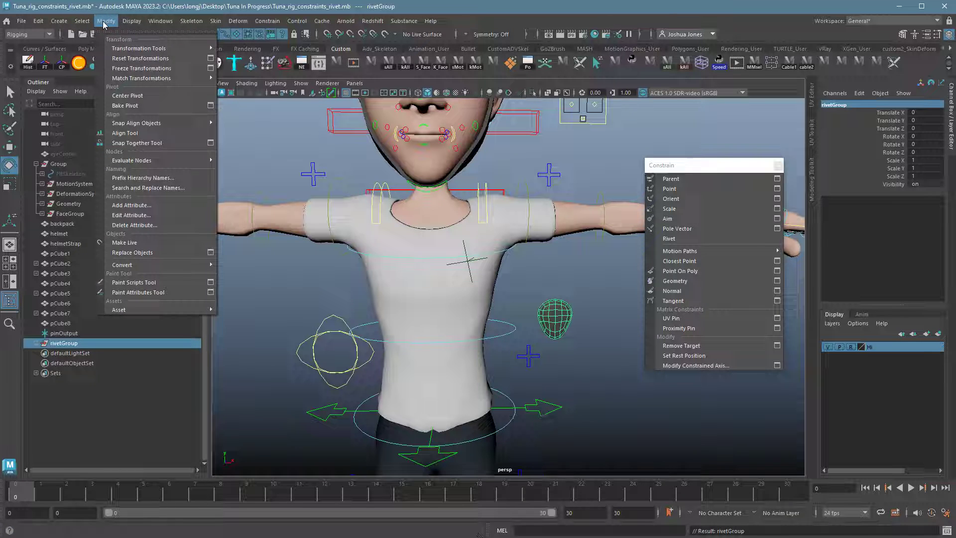
pyautogui.click(139, 97)
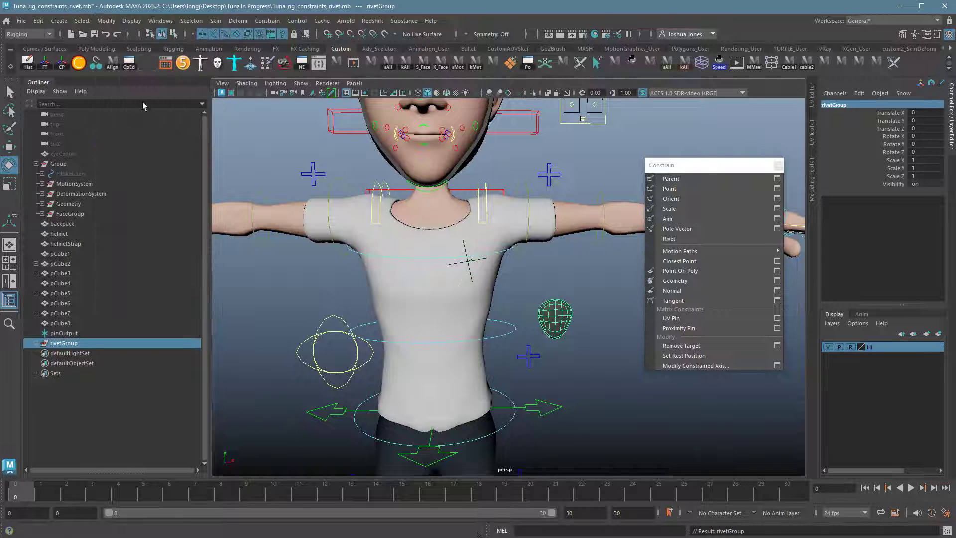
pyautogui.click(36, 343)
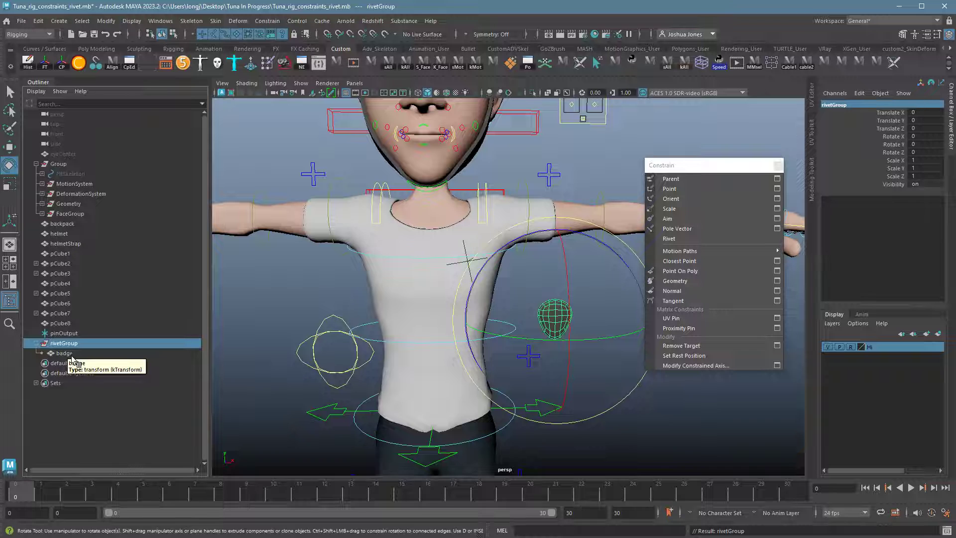
pyautogui.click(78, 355)
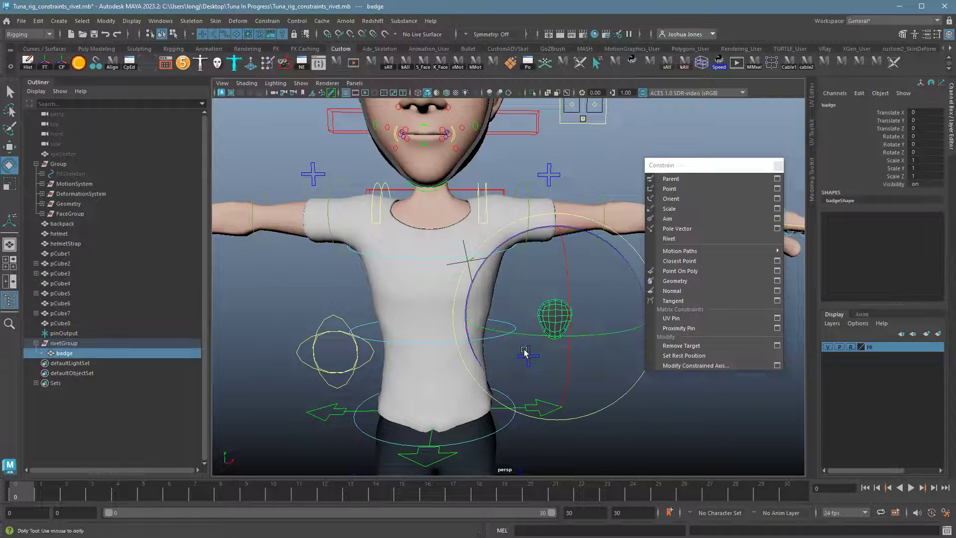
# - Snap rivetGroup onto the chest rivet locator and rotate it to about -16.2, 20.0, 3.9 degrees to match the shirt surface
pyautogui.scroll(3, 626, 367)
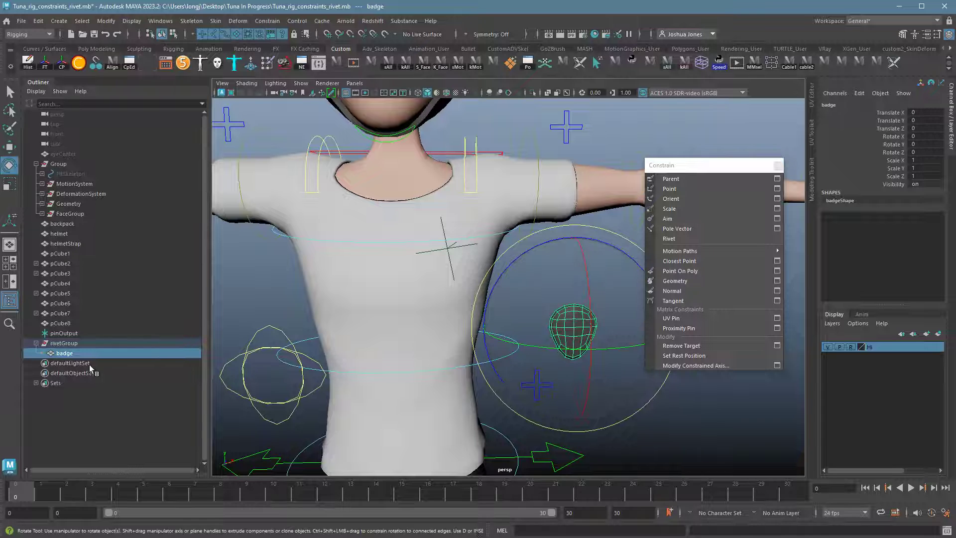
pyautogui.click(81, 345)
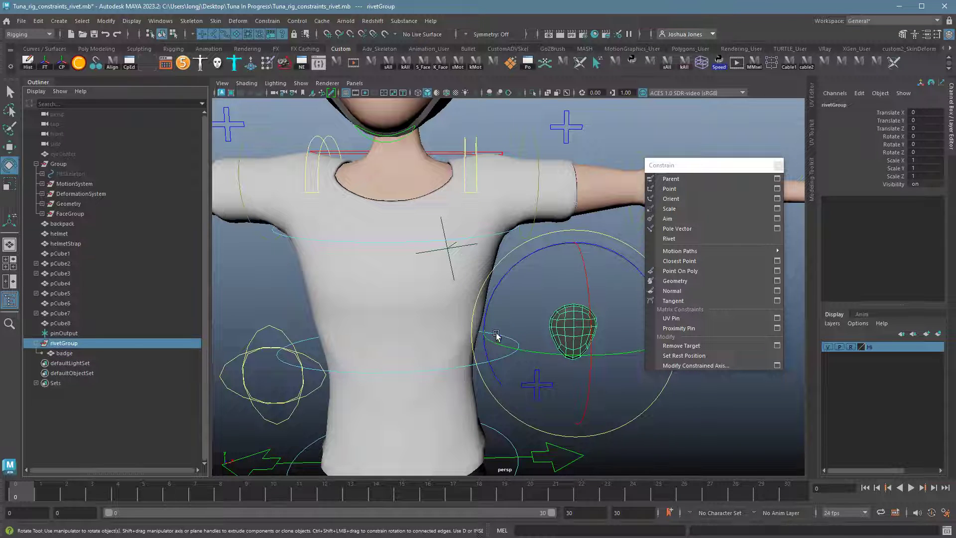
pyautogui.press('w')
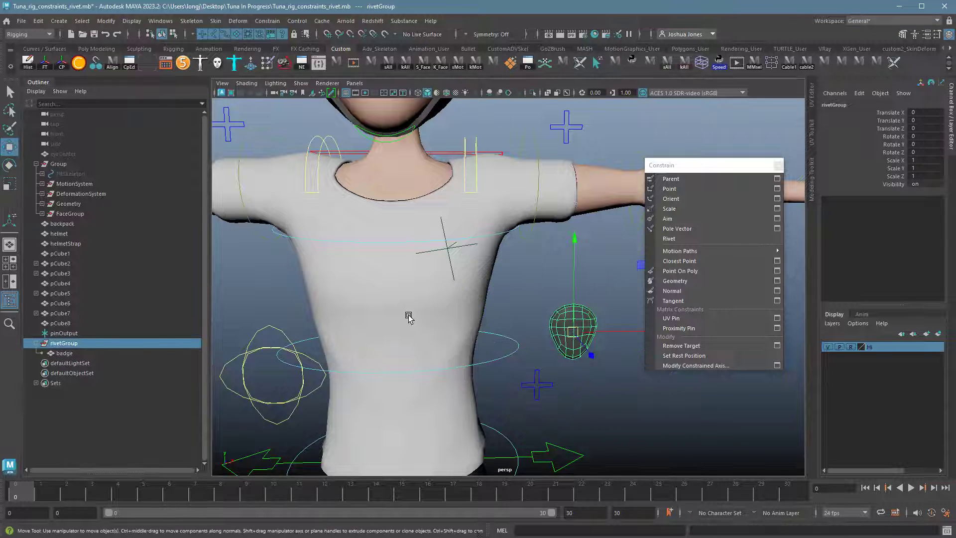
pyautogui.moveTo(450, 261); pyautogui.dragTo(458, 251, button='middle')
pyautogui.press('e')
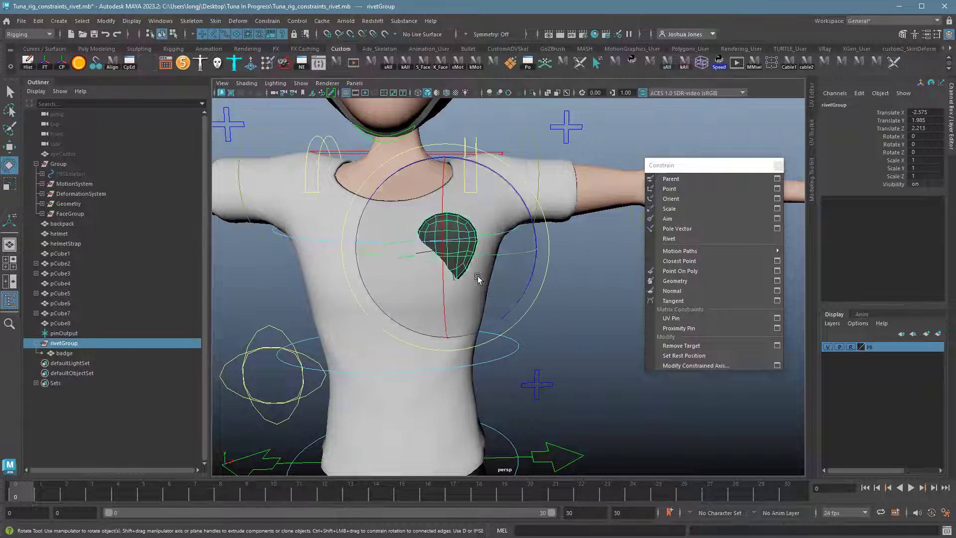
pyautogui.moveTo(482, 277); pyautogui.dragTo(506, 243)
pyautogui.click(475, 383)
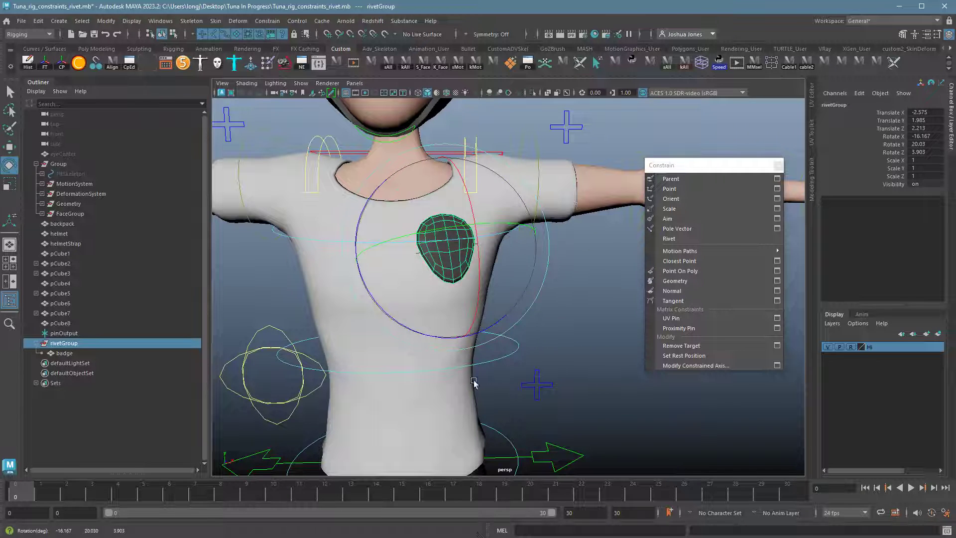
# - Parent-constrain rivetGroup to the pinOutput locator on the chest
pyautogui.keyDown('alt'); pyautogui.moveTo(482, 282); pyautogui.dragTo(502, 300); pyautogui.keyUp('alt')
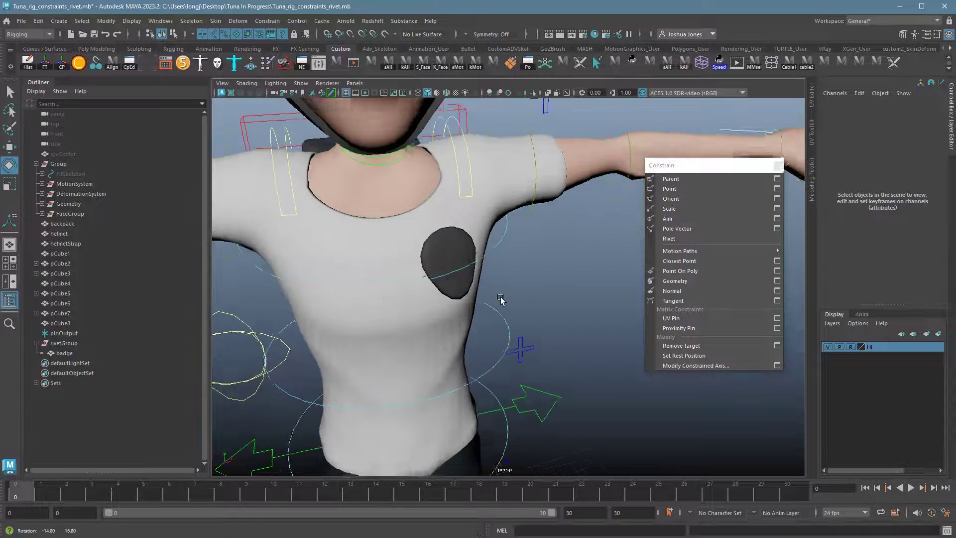
pyautogui.keyDown('alt'); pyautogui.moveTo(501, 300); pyautogui.dragTo(653, 336, button='right'); pyautogui.keyUp('alt')
pyautogui.keyDown('alt'); pyautogui.moveTo(518, 303); pyautogui.dragTo(501, 299); pyautogui.keyUp('alt')
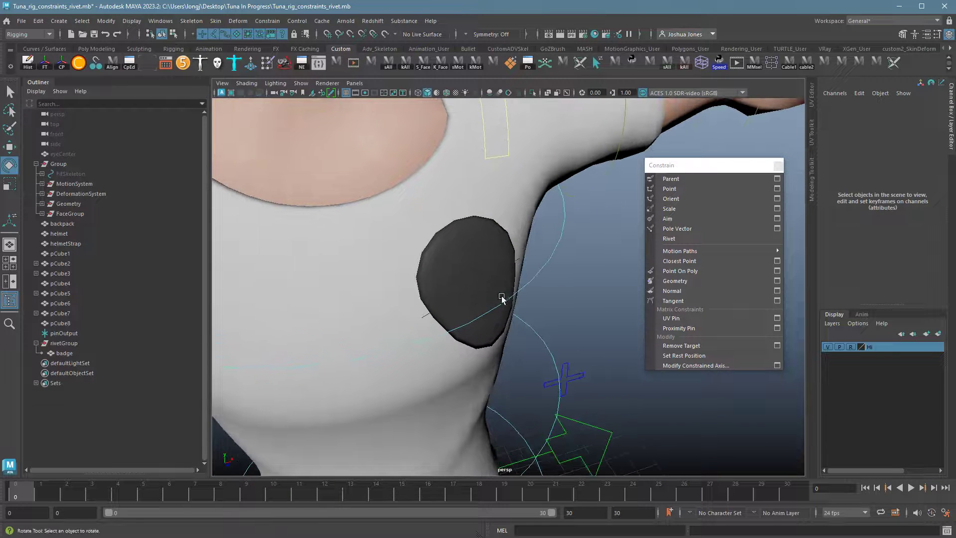
pyautogui.click(500, 295)
pyautogui.keyDown('ctrl'); pyautogui.click(67, 345); pyautogui.keyUp('ctrl')
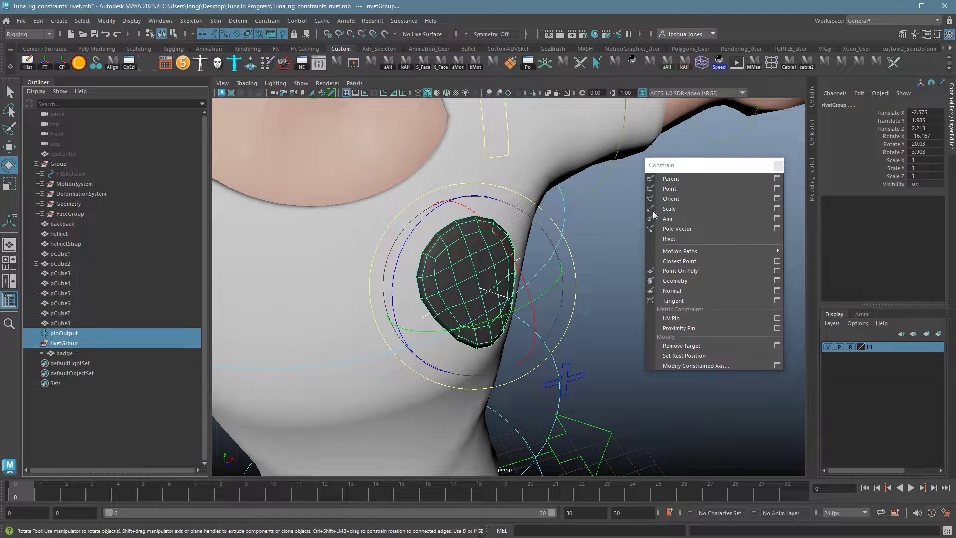
pyautogui.click(674, 181)
pyautogui.click(593, 359)
# - Rotate the FKSpine1_M control to test how the badge follows the shirt, and undo the rotation
pyautogui.keyDown('alt'); pyautogui.moveTo(592, 360); pyautogui.dragTo(548, 364, button='right'); pyautogui.keyUp('alt')
pyautogui.keyDown('alt'); pyautogui.moveTo(548, 364); pyautogui.dragTo(543, 343); pyautogui.keyUp('alt')
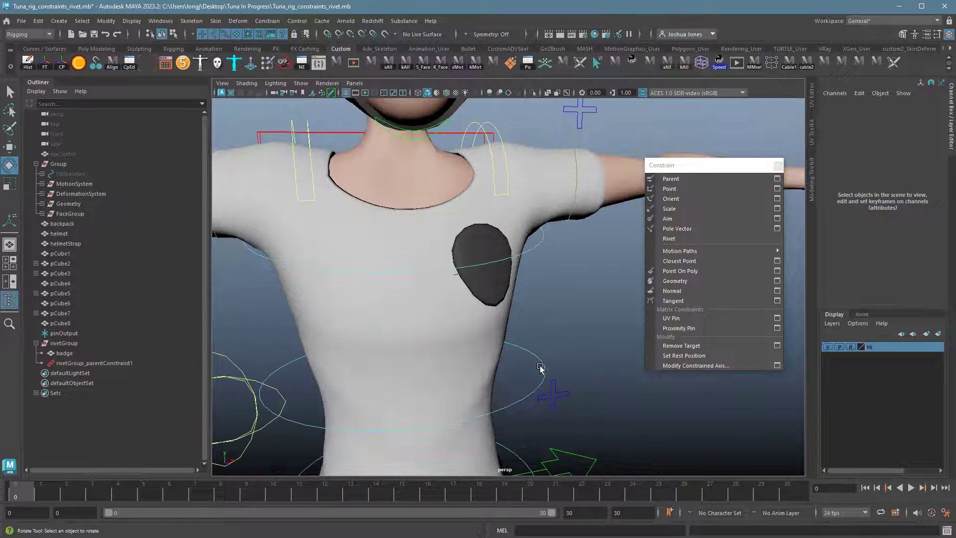
pyautogui.click(545, 371)
pyautogui.moveTo(454, 363); pyautogui.dragTo(435, 357)
pyautogui.hotkey('ctrl', 'z')
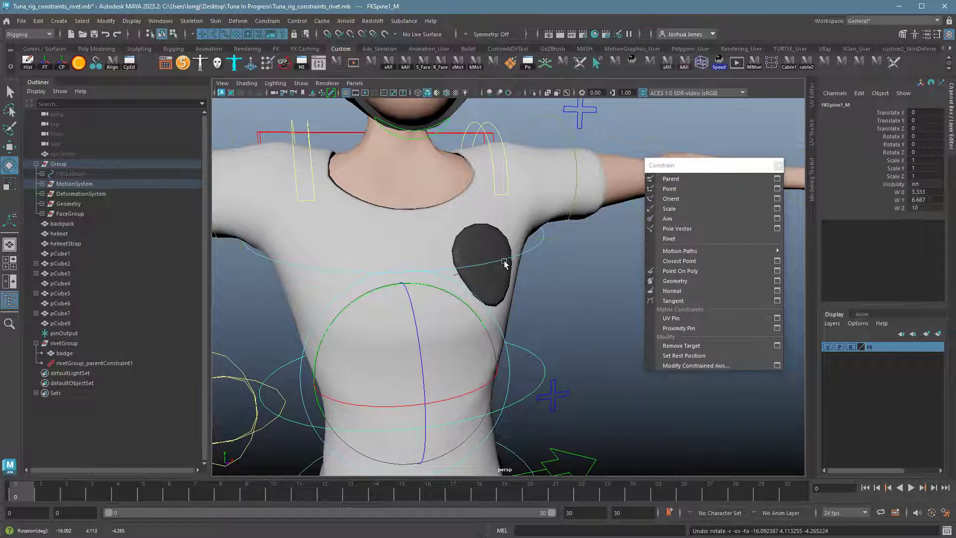
# - Rotate the badge mesh inside rivetGroup to test its free channels, and undo the rotation
pyautogui.click(512, 289)
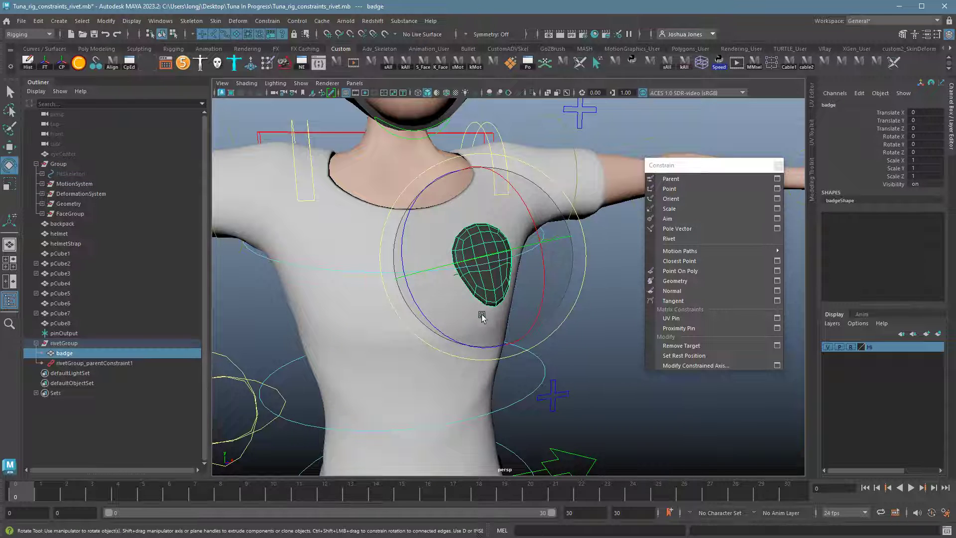
pyautogui.moveTo(480, 316); pyautogui.dragTo(544, 297)
pyautogui.hotkey('ctrl', 'z')
pyautogui.hotkey('ctrl', 'z')
pyautogui.hotkey('ctrl', 'z')
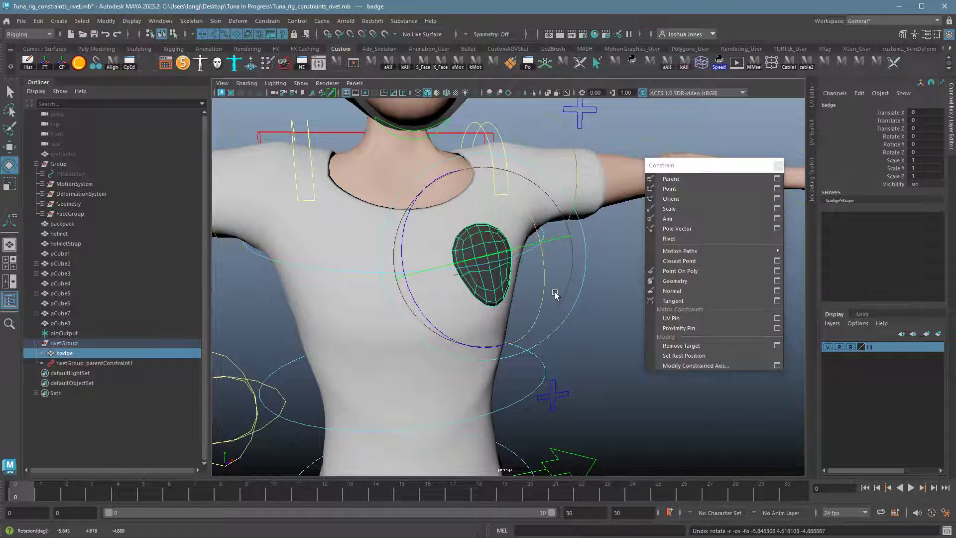
# - Move the badge down off its place on the chest as a test, and undo the move
pyautogui.click(645, 340)
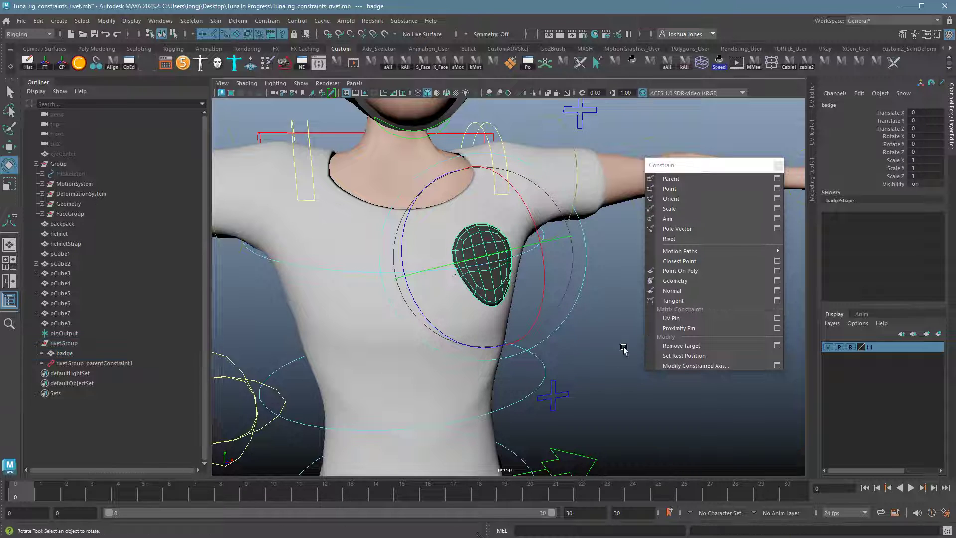
pyautogui.click(490, 267)
pyautogui.press('w')
pyautogui.moveTo(490, 267); pyautogui.dragTo(502, 324)
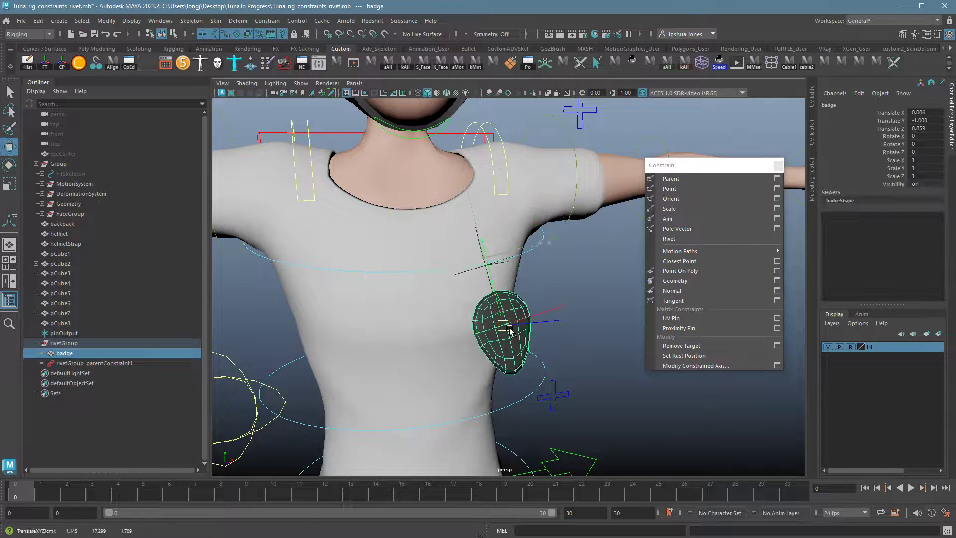
pyautogui.hotkey('ctrl', 'z')
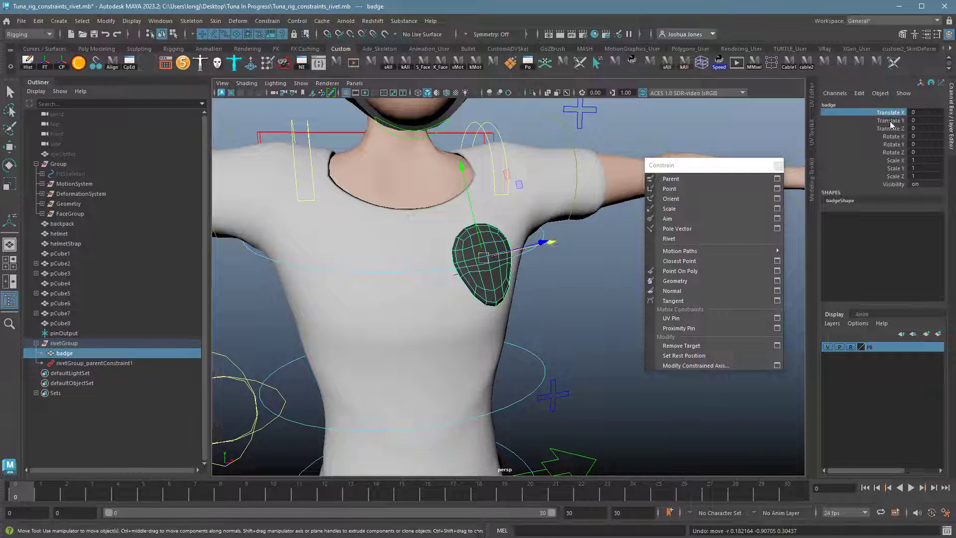
# - Lock and hide the badge's translate, scale and visibility channels, keeping only its rotate channels
pyautogui.moveTo(891, 124); pyautogui.dragTo(890, 130)
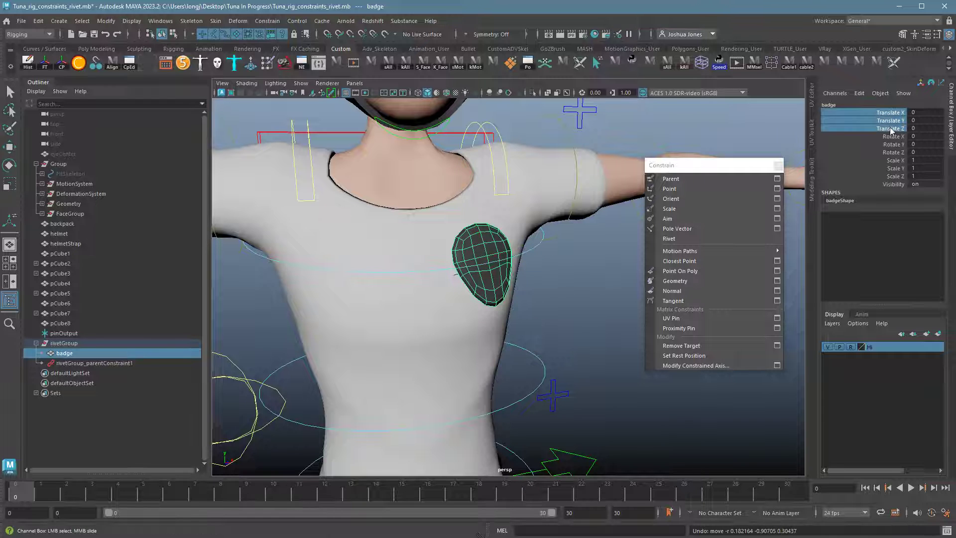
pyautogui.rightClick(893, 171)
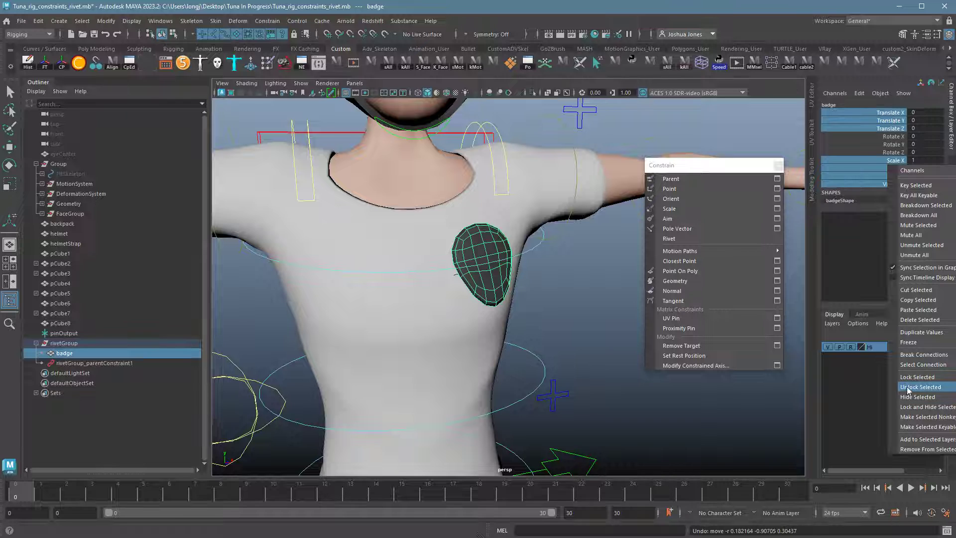
pyautogui.click(915, 407)
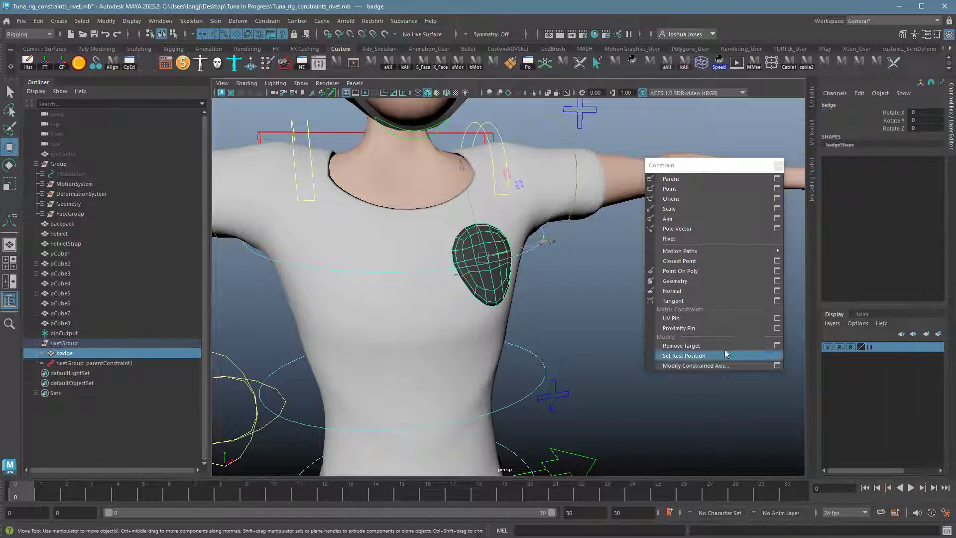
# - Test-rotate the badge with only its rotate channels available, undo the rotation and deselect the badge
pyautogui.press('e')
pyautogui.moveTo(523, 298); pyautogui.dragTo(508, 260)
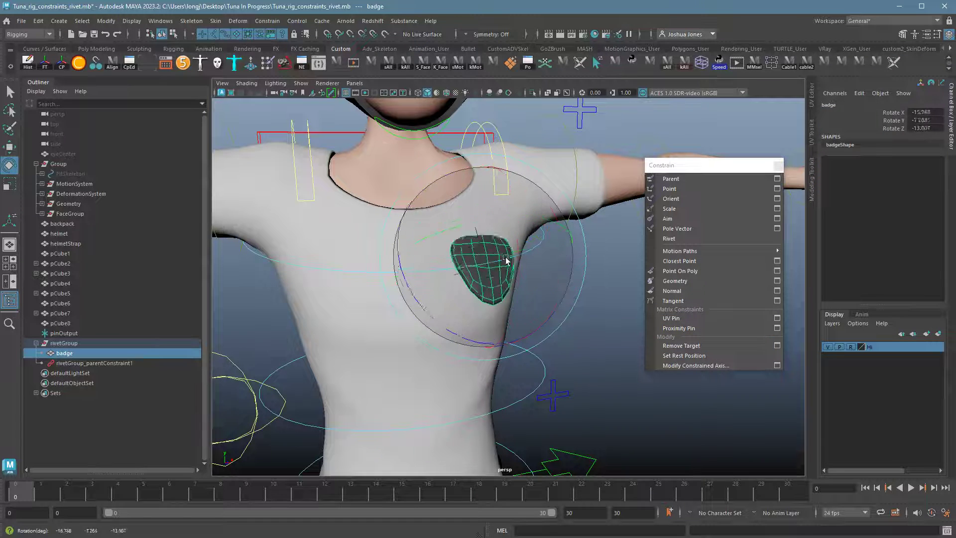
pyautogui.hotkey('ctrl', 'z')
pyautogui.press('w')
pyautogui.click(591, 319)
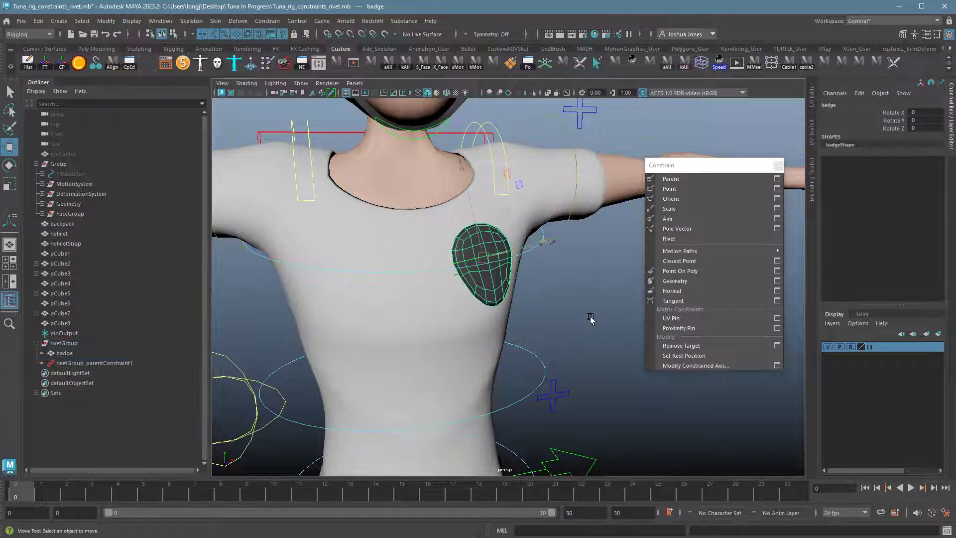
# - Move the floating Constrain palette aside to clear space around the character
pyautogui.keyDown('alt'); pyautogui.moveTo(591, 319); pyautogui.dragTo(446, 301, button='right'); pyautogui.keyUp('alt')
pyautogui.keyDown('alt'); pyautogui.moveTo(446, 301); pyautogui.dragTo(533, 288); pyautogui.keyUp('alt')
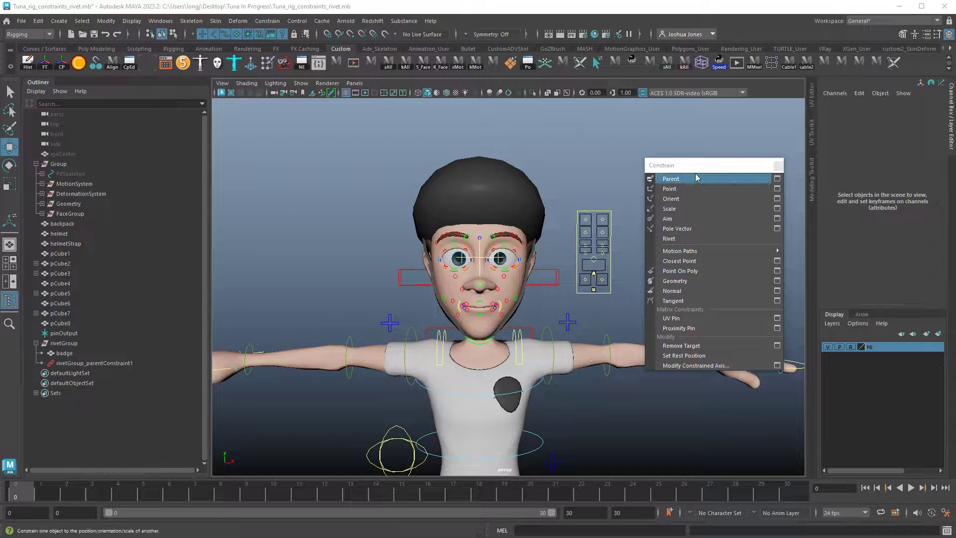
pyautogui.moveTo(716, 166); pyautogui.dragTo(745, 133)
pyautogui.keyDown('alt'); pyautogui.moveTo(497, 321); pyautogui.dragTo(501, 338); pyautogui.keyUp('alt')
pyautogui.click(501, 338)
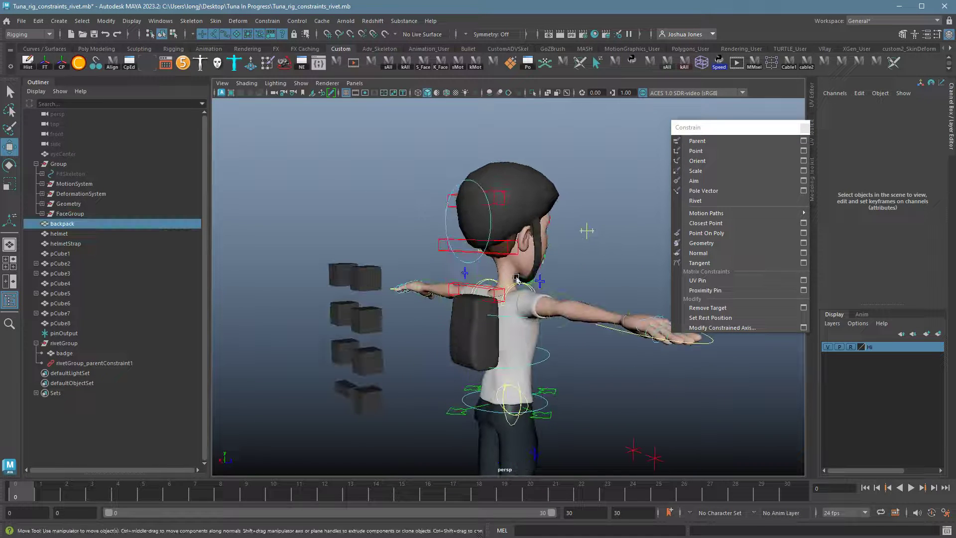
# - Parent-constrain the helmet to the FKHead_M head control
pyautogui.click(544, 198)
pyautogui.keyDown('alt'); pyautogui.moveTo(529, 374); pyautogui.dragTo(446, 374); pyautogui.keyUp('alt')
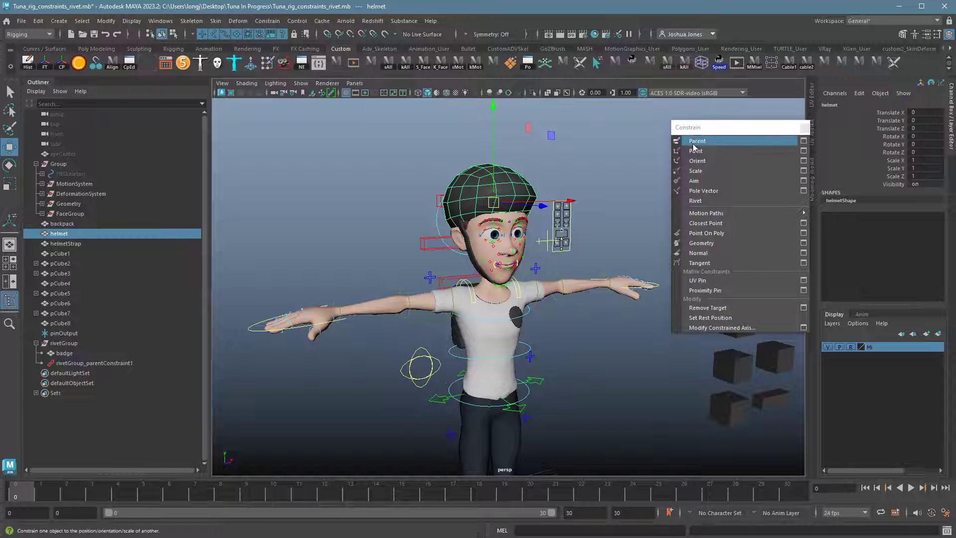
pyautogui.keyDown('alt'); pyautogui.moveTo(642, 282); pyautogui.dragTo(749, 283, button='right'); pyautogui.keyUp('alt')
pyautogui.keyDown('alt'); pyautogui.moveTo(628, 240); pyautogui.dragTo(627, 364, button='middle'); pyautogui.keyUp('alt')
pyautogui.keyDown('alt'); pyautogui.moveTo(600, 372); pyautogui.dragTo(615, 376); pyautogui.keyUp('alt')
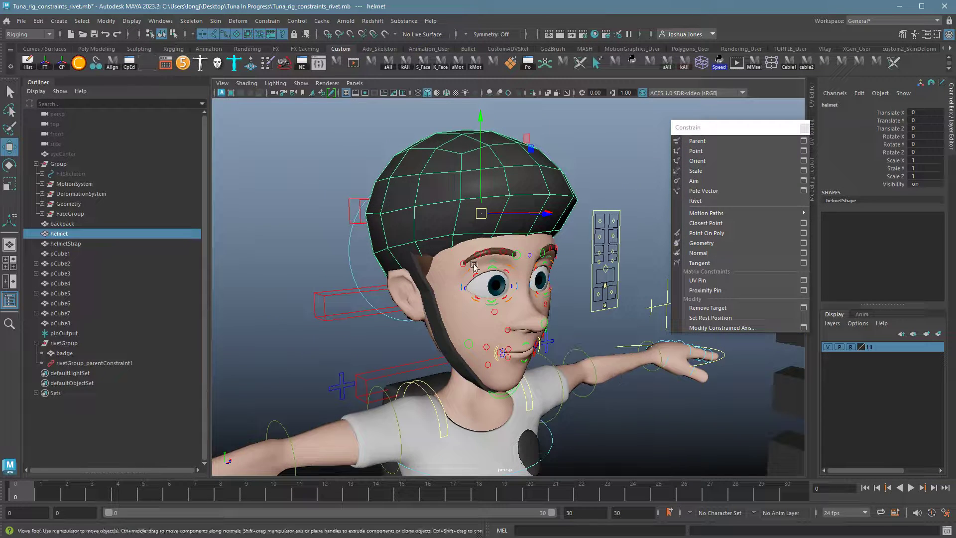
pyautogui.keyDown('alt'); pyautogui.moveTo(474, 267); pyautogui.dragTo(368, 266); pyautogui.keyUp('alt')
pyautogui.click(342, 309)
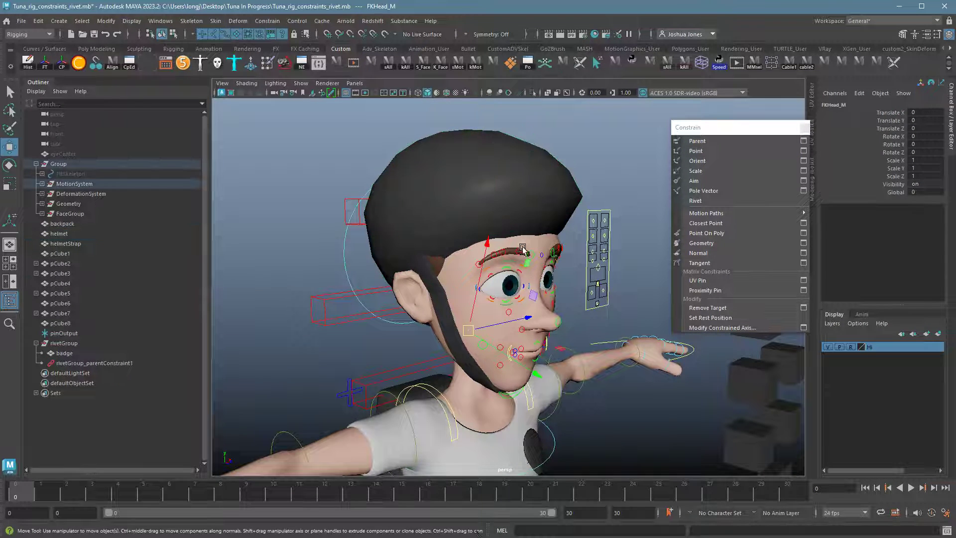
pyautogui.keyDown('alt'); pyautogui.moveTo(523, 249); pyautogui.dragTo(328, 312); pyautogui.keyUp('alt')
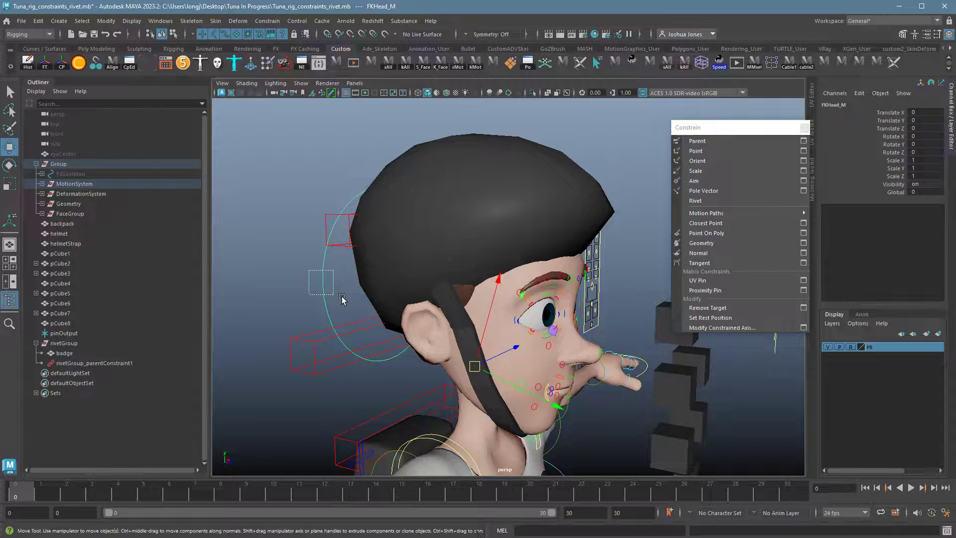
pyautogui.click(486, 180)
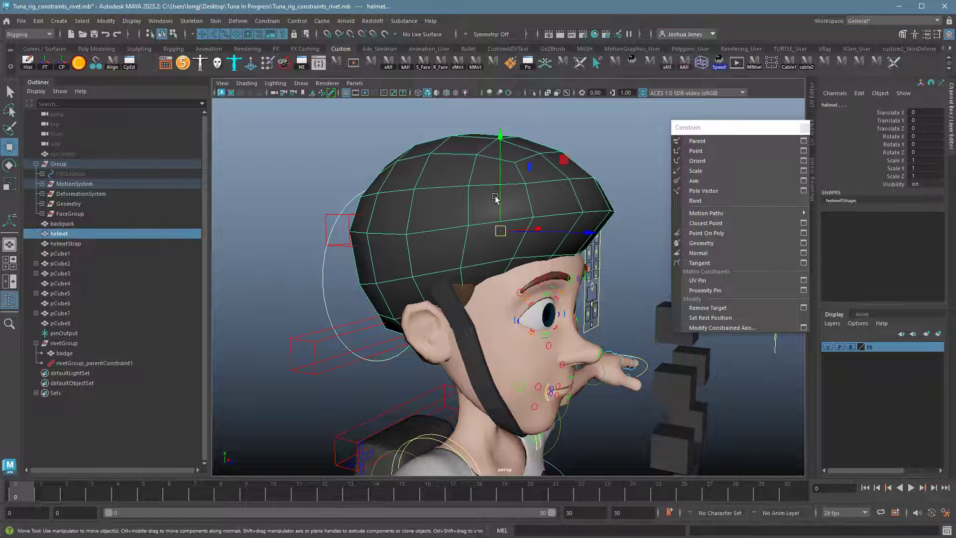
pyautogui.click(719, 142)
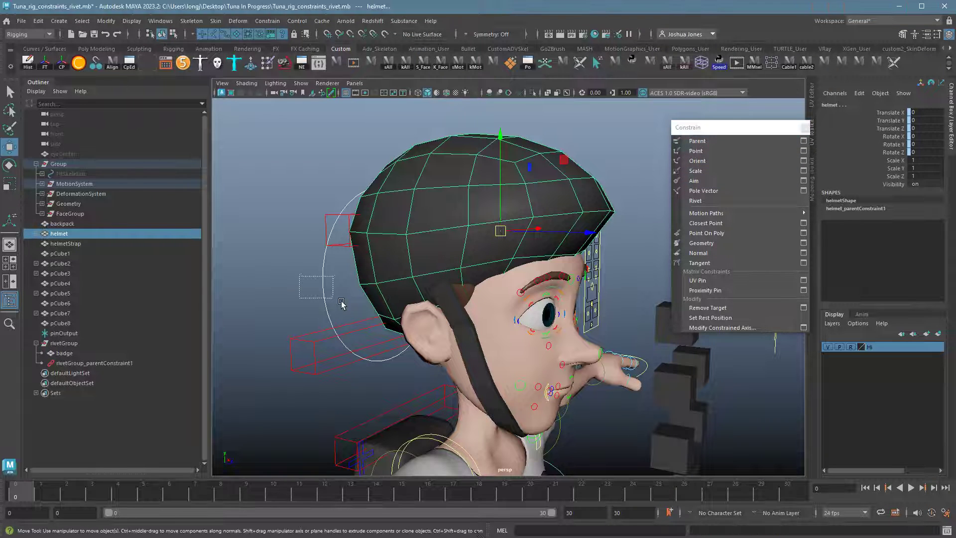
# - Rotate the FKHead_M control to test the helmet's constraint, and undo the rotation
pyautogui.click(453, 321)
pyautogui.press('e')
pyautogui.moveTo(453, 319); pyautogui.dragTo(414, 329)
pyautogui.hotkey('ctrl', 'z')
# - Delete rivetGroup_parentConstraint1 to show how a constraint is removed, and undo the deletion
pyautogui.scroll(-4, 447, 351)
pyautogui.keyDown('alt'); pyautogui.moveTo(384, 375); pyautogui.dragTo(416, 368); pyautogui.keyUp('alt')
pyautogui.keyDown('alt'); pyautogui.moveTo(416, 369); pyautogui.dragTo(432, 369, button='right'); pyautogui.keyUp('alt')
pyautogui.keyDown('alt'); pyautogui.moveTo(432, 368); pyautogui.dragTo(279, 375); pyautogui.keyUp('alt')
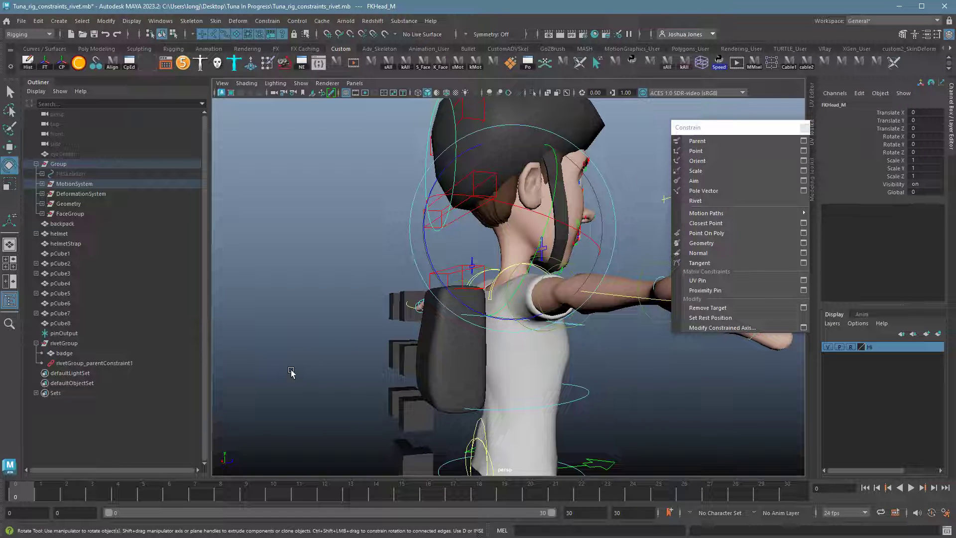
pyautogui.click(80, 363)
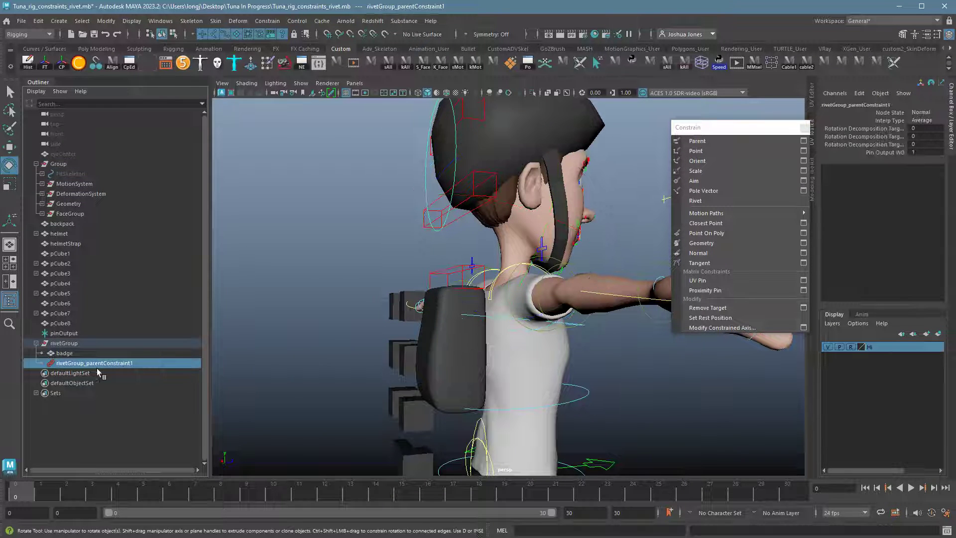
pyautogui.press('Delete')
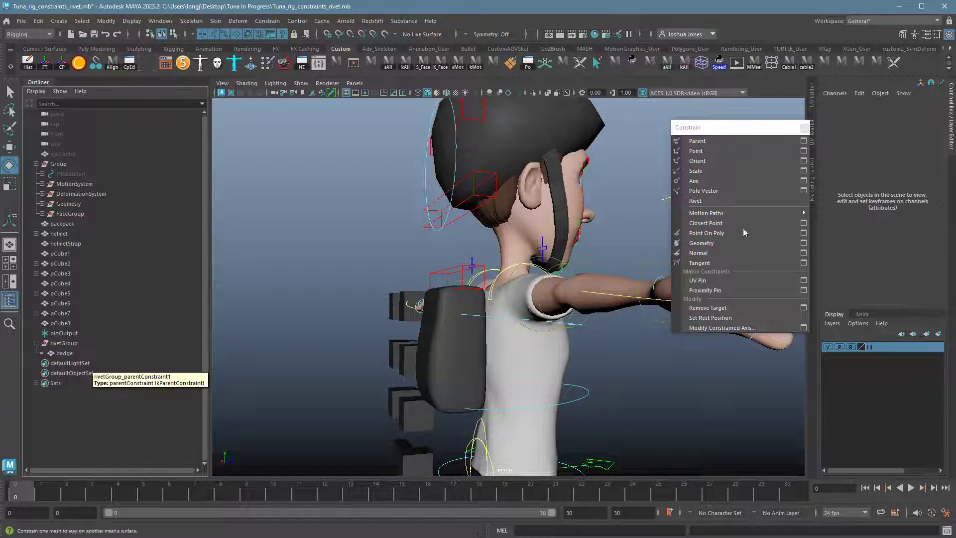
pyautogui.hotkey('ctrl', 'z')
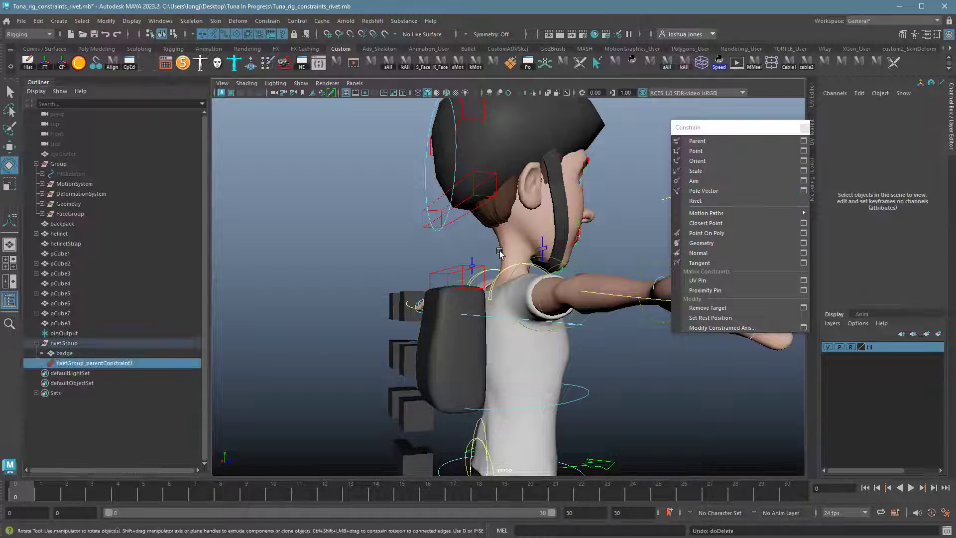
# - Parent-constrain the backpack to the FKChest_M chest control
pyautogui.keyDown('alt'); pyautogui.moveTo(567, 264); pyautogui.dragTo(529, 275); pyautogui.keyUp('alt')
pyautogui.click(618, 300)
pyautogui.keyDown('alt'); pyautogui.moveTo(564, 323); pyautogui.dragTo(517, 336); pyautogui.keyUp('alt')
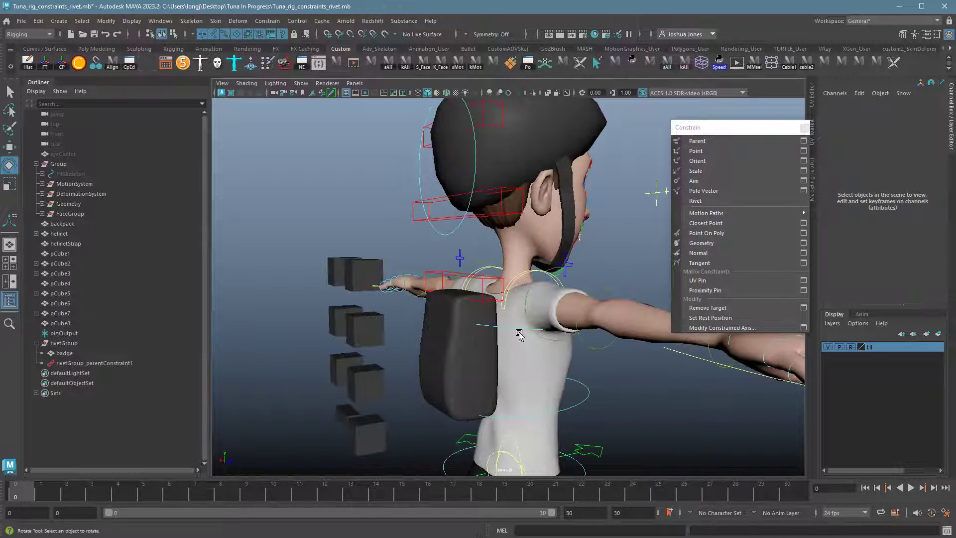
pyautogui.click(518, 336)
pyautogui.press('q')
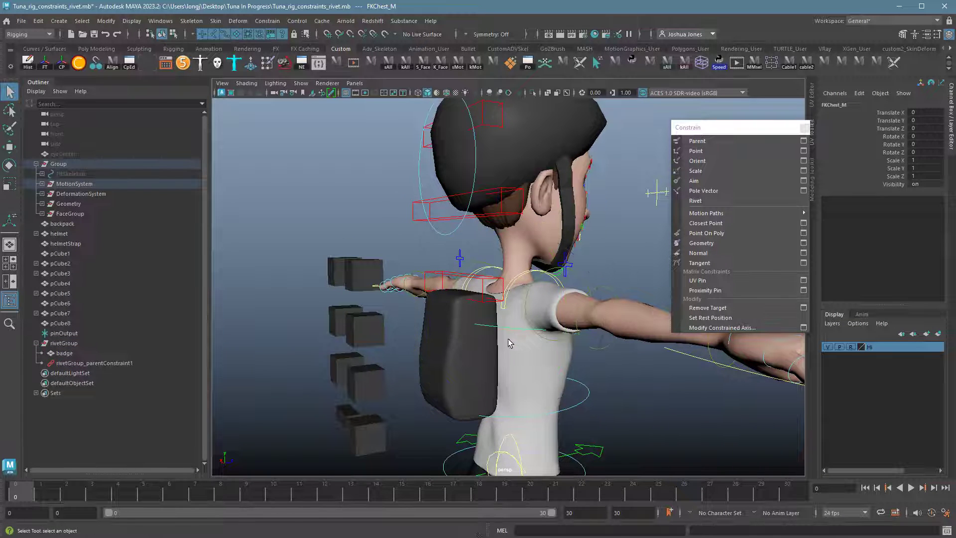
pyautogui.click(460, 364)
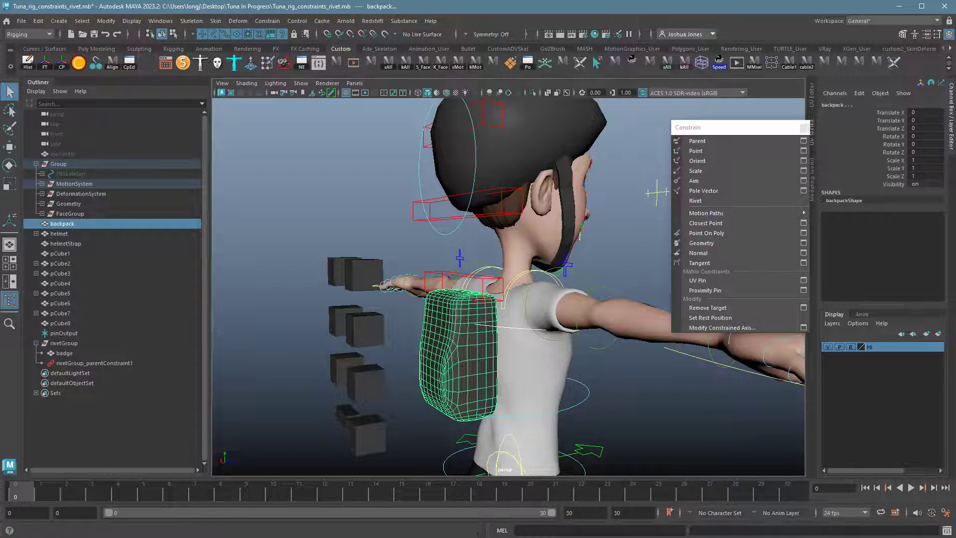
pyautogui.click(704, 142)
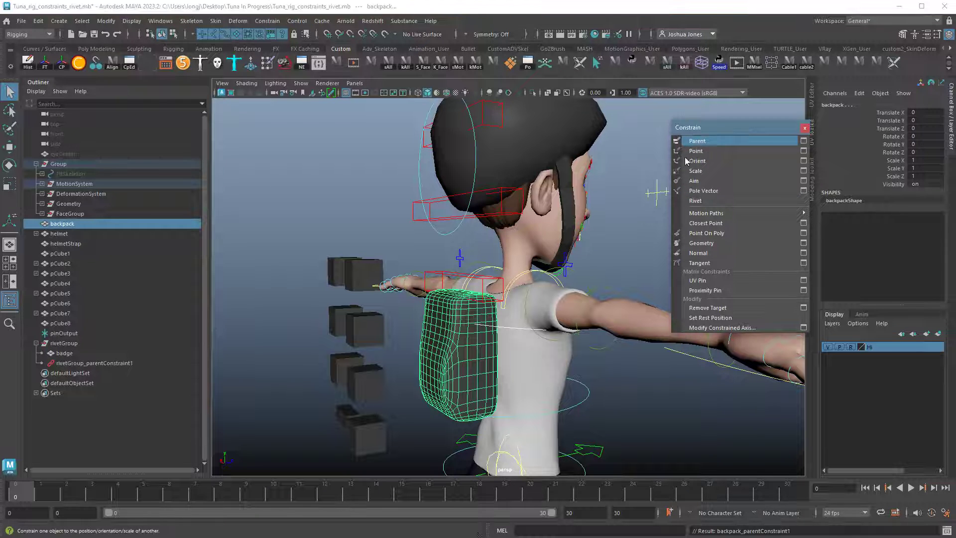
# - Test the backpack's constraint by rotating the chest control, undo the rotation and clear the selection
pyautogui.click(282, 378)
pyautogui.keyDown('alt'); pyautogui.moveTo(659, 380); pyautogui.dragTo(570, 393); pyautogui.keyUp('alt')
pyautogui.press('e')
pyautogui.hotkey('ctrl', 'z')
pyautogui.scroll(-3, 607, 397)
pyautogui.click(662, 402)
pyautogui.click(663, 400)
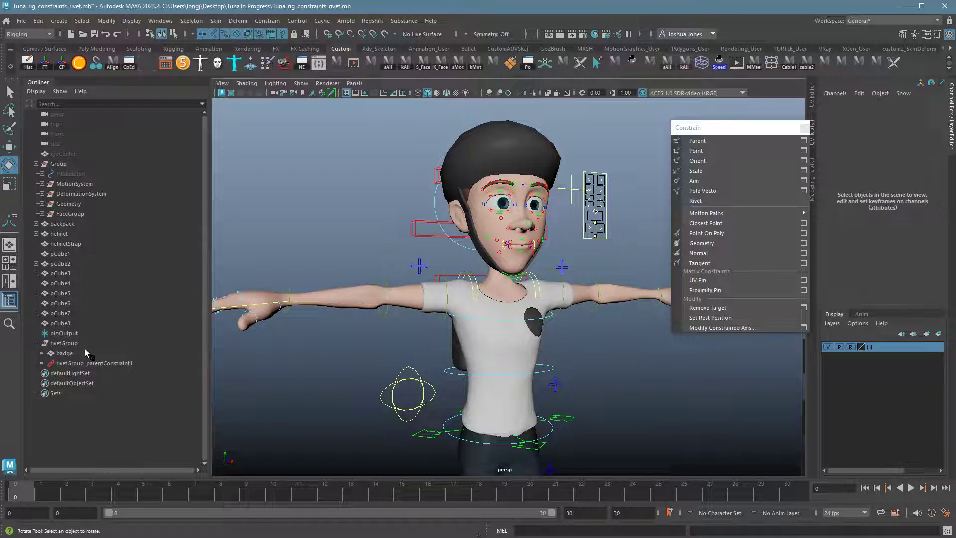
# - Delete the test cubes pCube1 through pCube8 from the scene, keeping the backpack, helmet and helmetStrap
pyautogui.click(73, 323)
pyautogui.keyDown('shift'); pyautogui.click(77, 226); pyautogui.keyUp('shift')
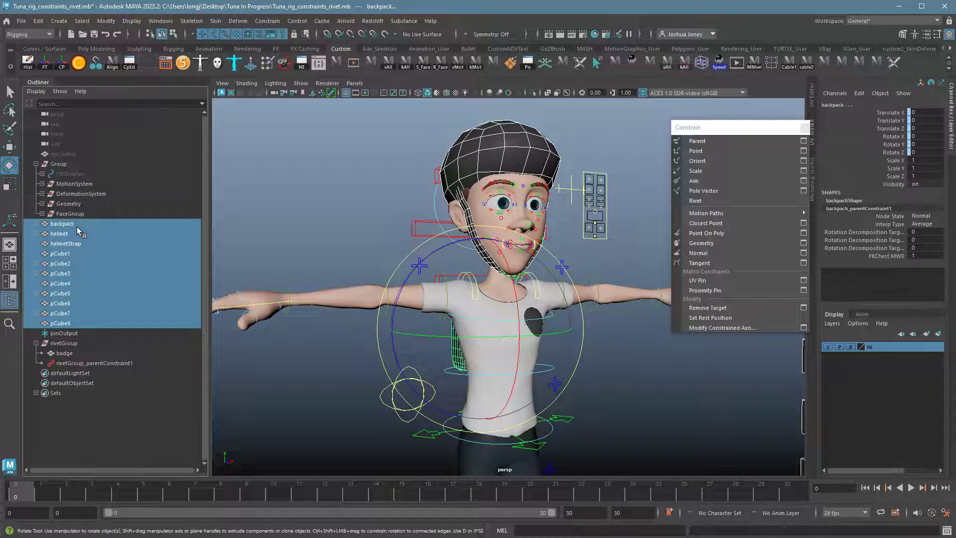
pyautogui.click(81, 254)
pyautogui.click(81, 245)
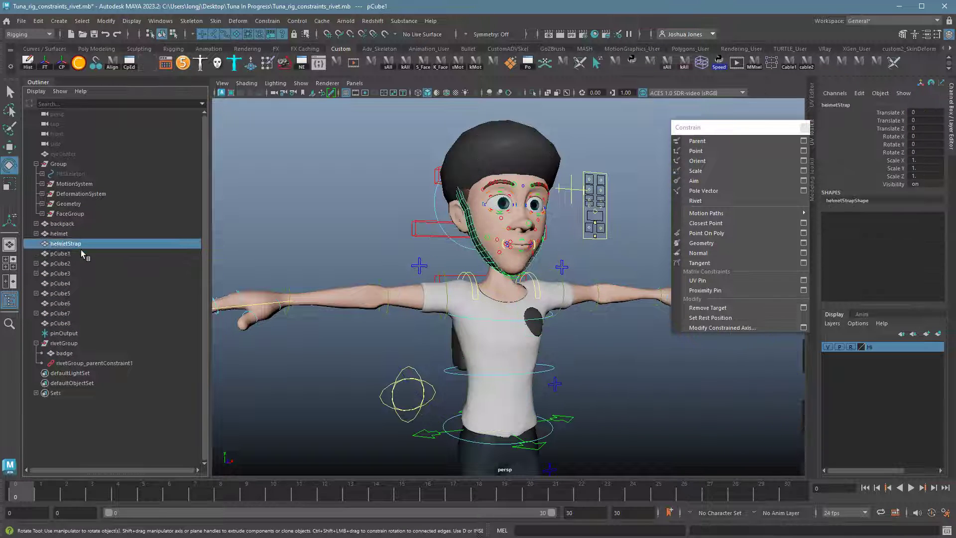
pyautogui.keyDown('shift'); pyautogui.click(80, 324); pyautogui.keyUp('shift')
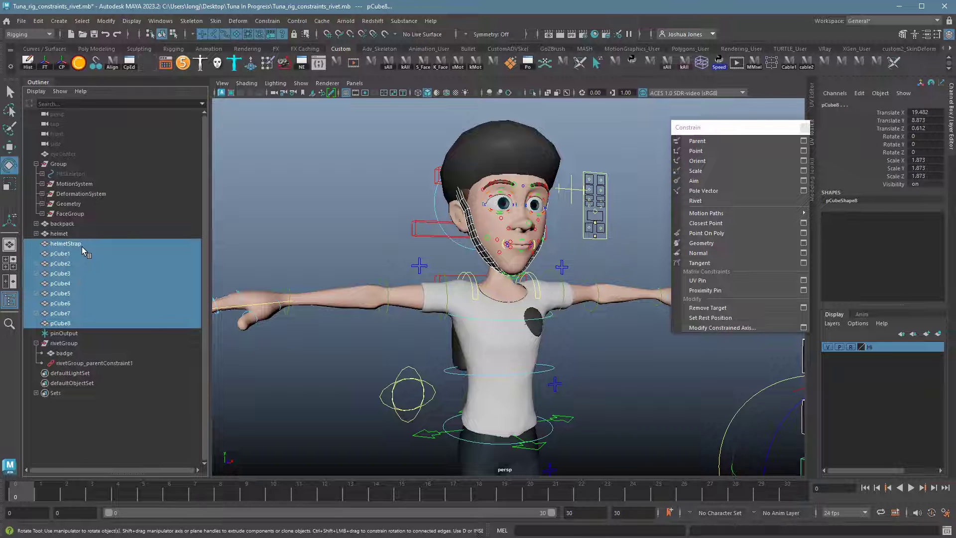
pyautogui.press('Delete')
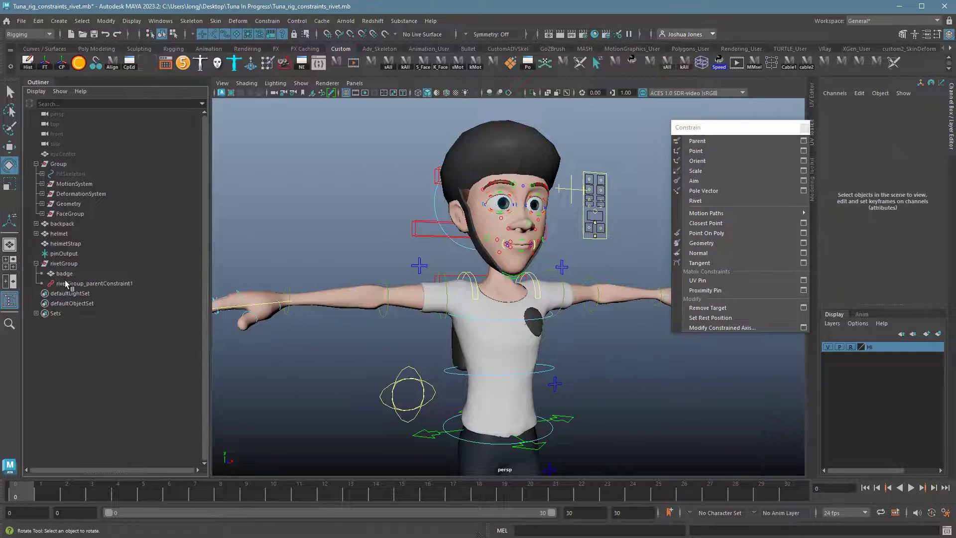
# - Collapse rivetGroup and select it together with the backpack, helmet and helmetStrap
pyautogui.click(36, 263)
pyautogui.click(64, 263)
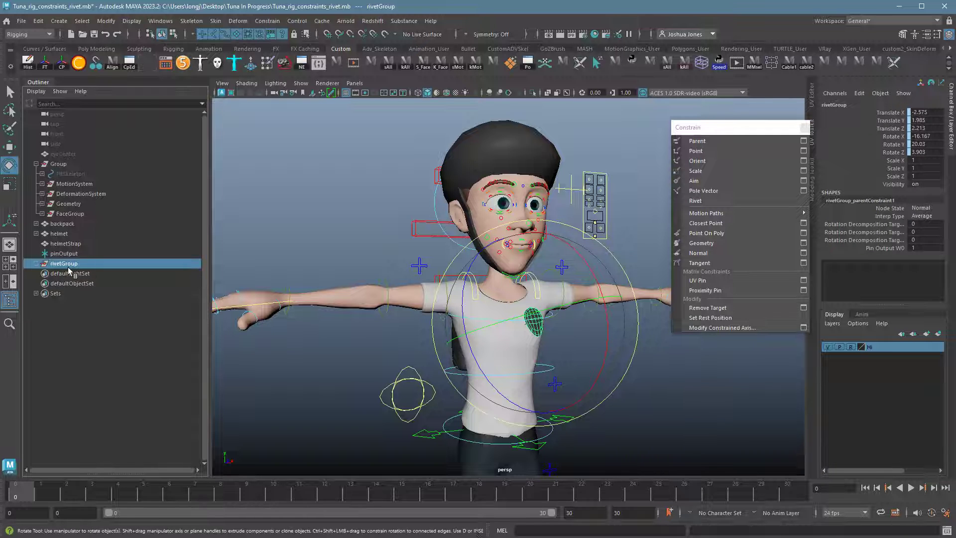
pyautogui.keyDown('ctrl'); pyautogui.click(76, 248); pyautogui.keyUp('ctrl')
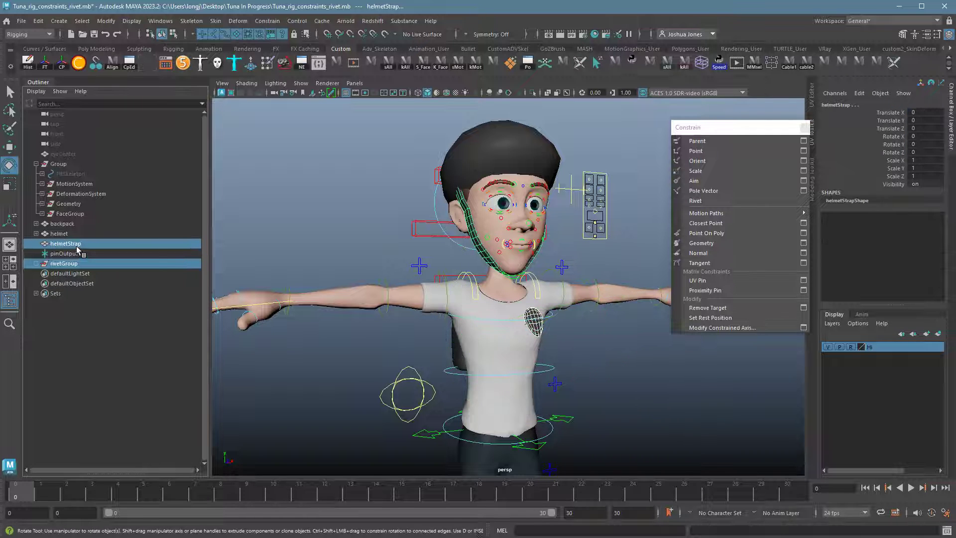
pyautogui.keyDown('shift'); pyautogui.click(62, 224); pyautogui.keyUp('shift')
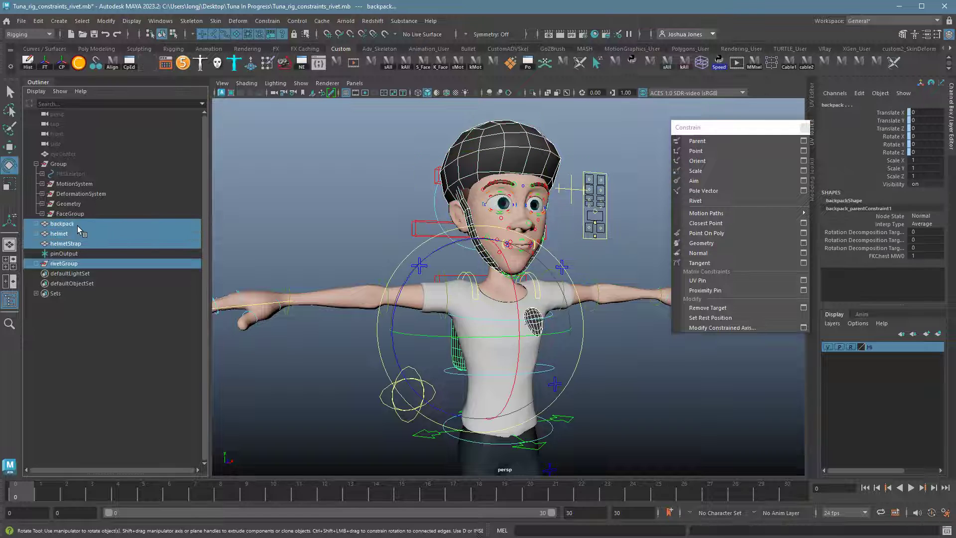
# - Expand the Geometry group and inspect the model:geo group and its contents, then clear the selection
pyautogui.click(44, 204)
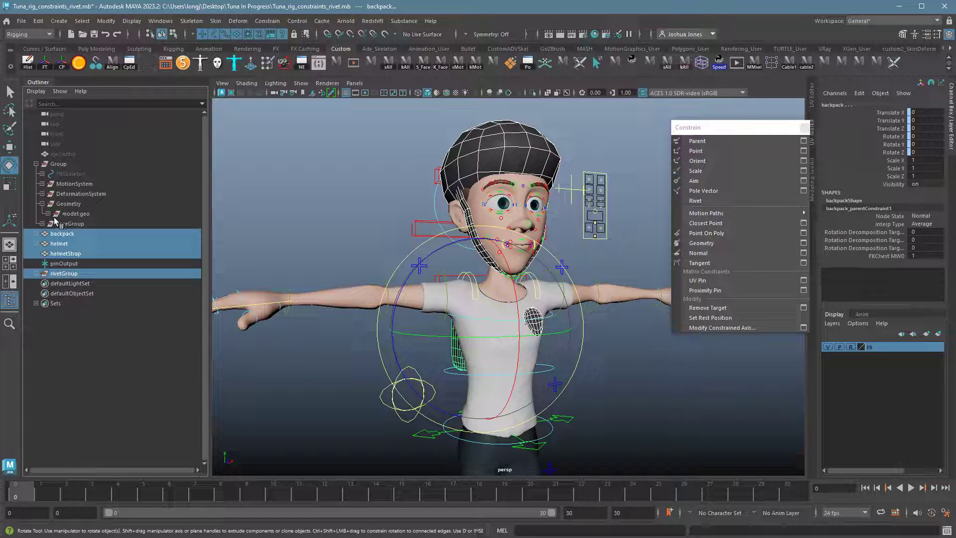
pyautogui.click(48, 213)
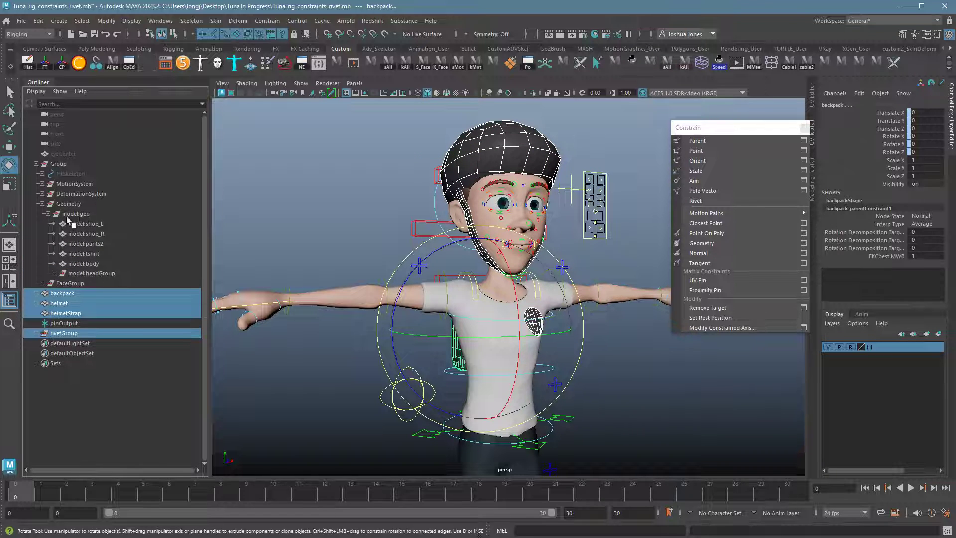
pyautogui.click(49, 213)
pyautogui.click(70, 214)
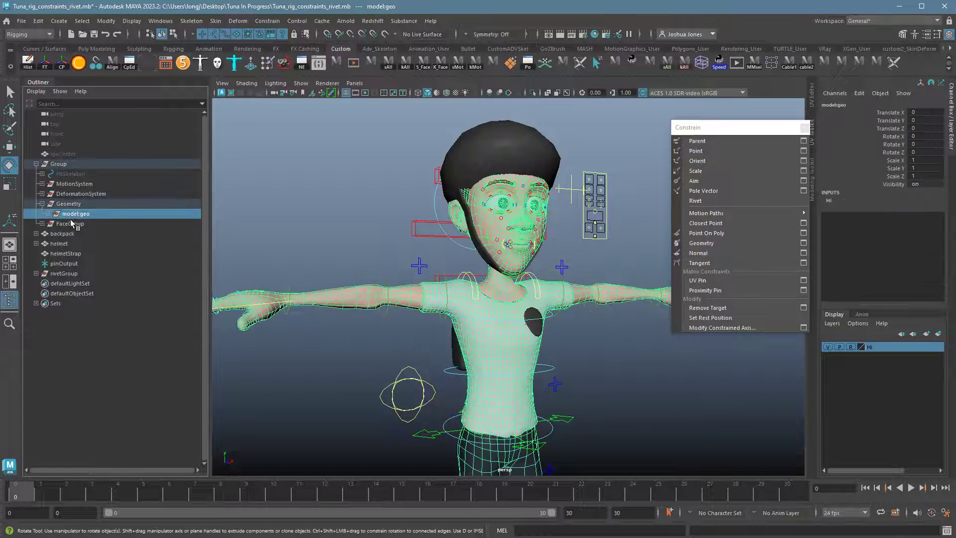
pyautogui.rightClick(70, 205)
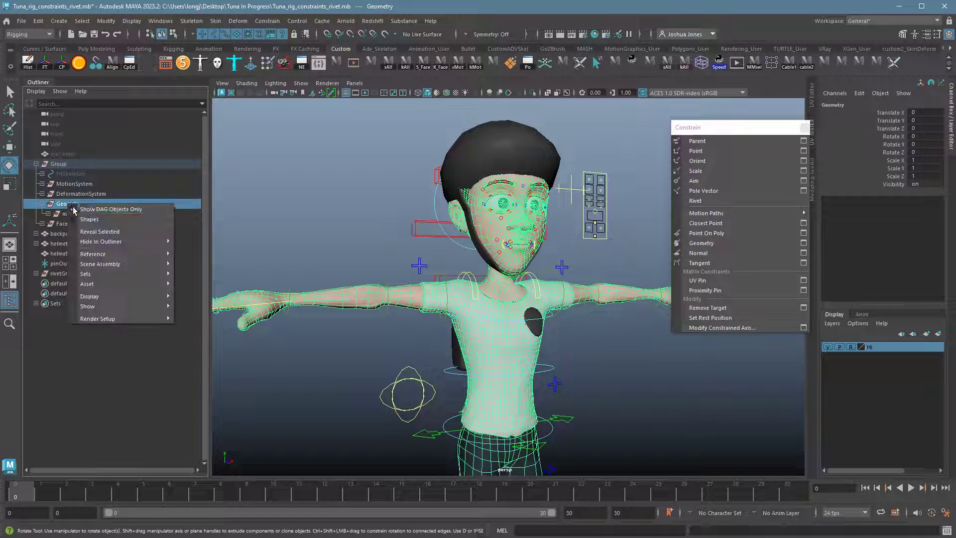
pyautogui.click(84, 337)
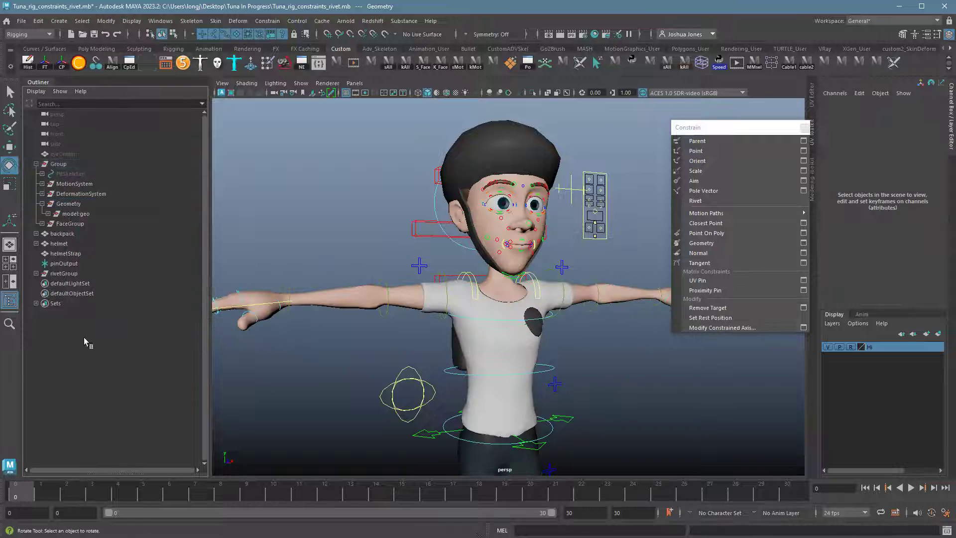
# - Group the backpack, helmet, helmetStrap, pinOutput and rivetGroup together and name the new group Props
pyautogui.click(66, 273)
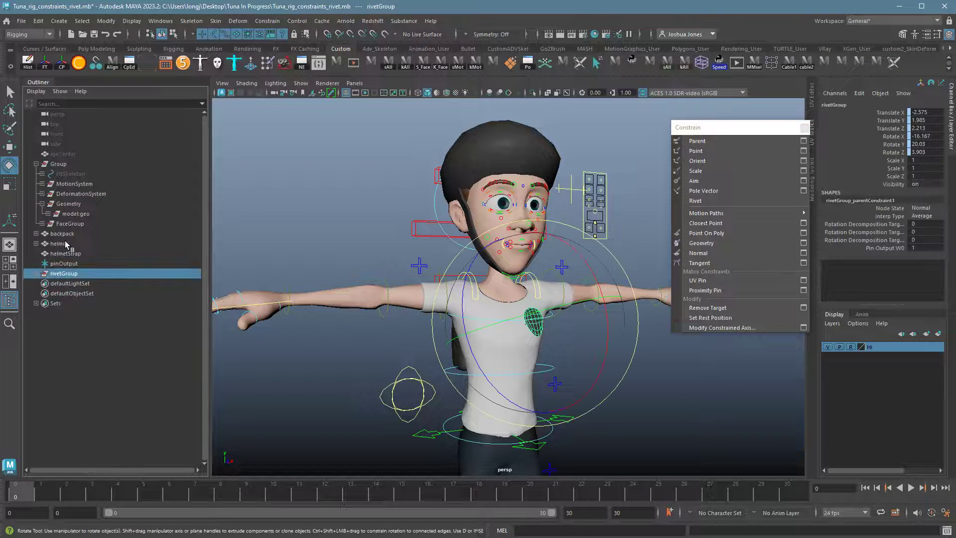
pyautogui.keyDown('shift'); pyautogui.click(66, 240); pyautogui.keyUp('shift')
pyautogui.hotkey('ctrl', 'g')
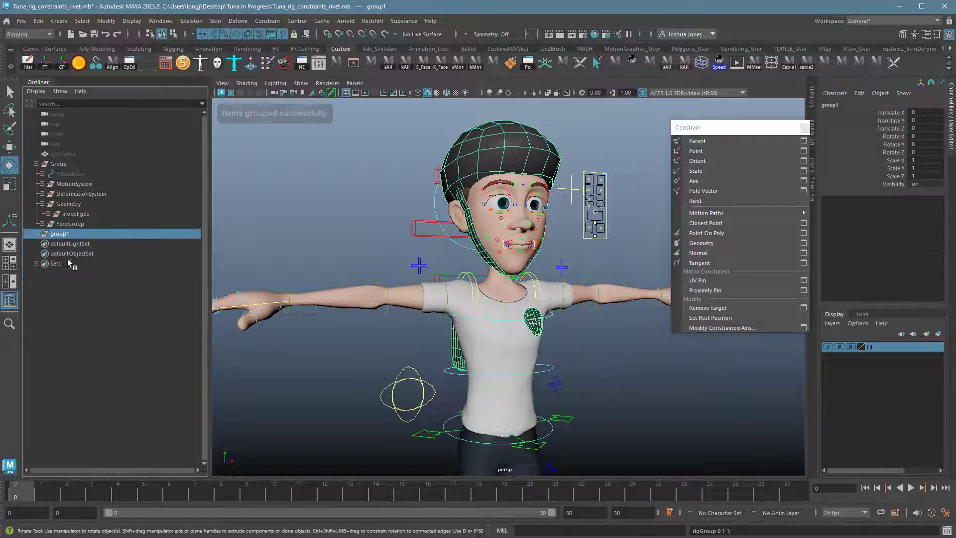
pyautogui.doubleClick(68, 234)
pyautogui.write('P')
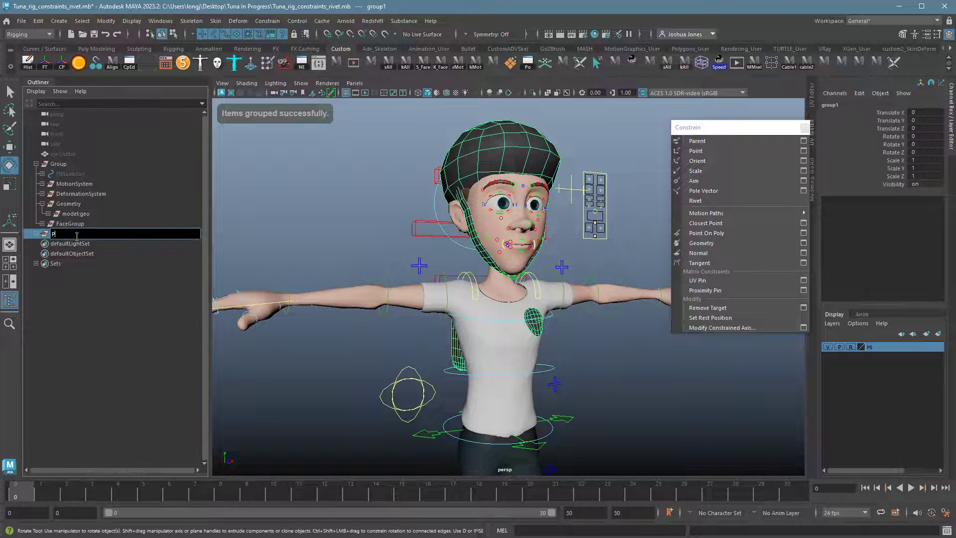
pyautogui.write('rops')
pyautogui.press('Return')
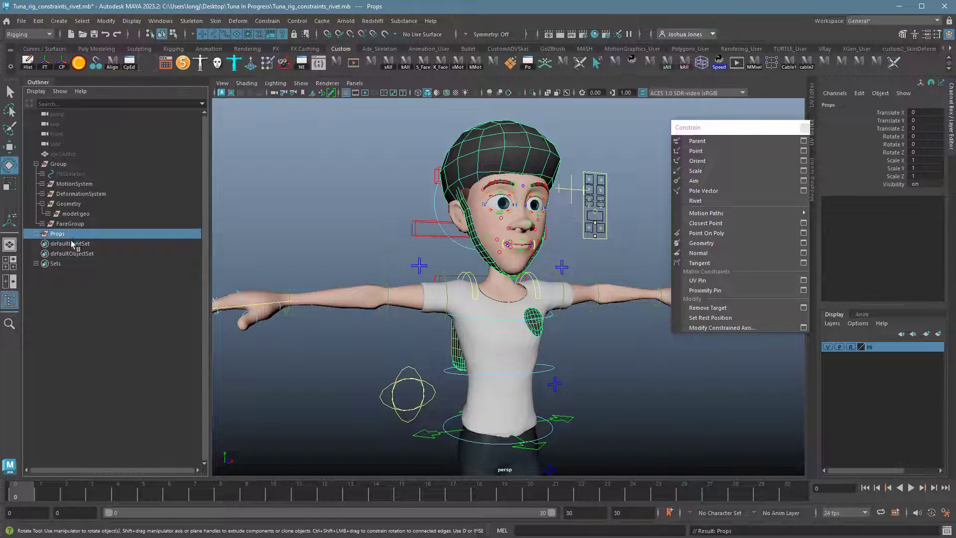
# - Move the Props group into the Geometry group and collapse the top-level rig group
pyautogui.moveTo(91, 210); pyautogui.dragTo(90, 205, button='middle')
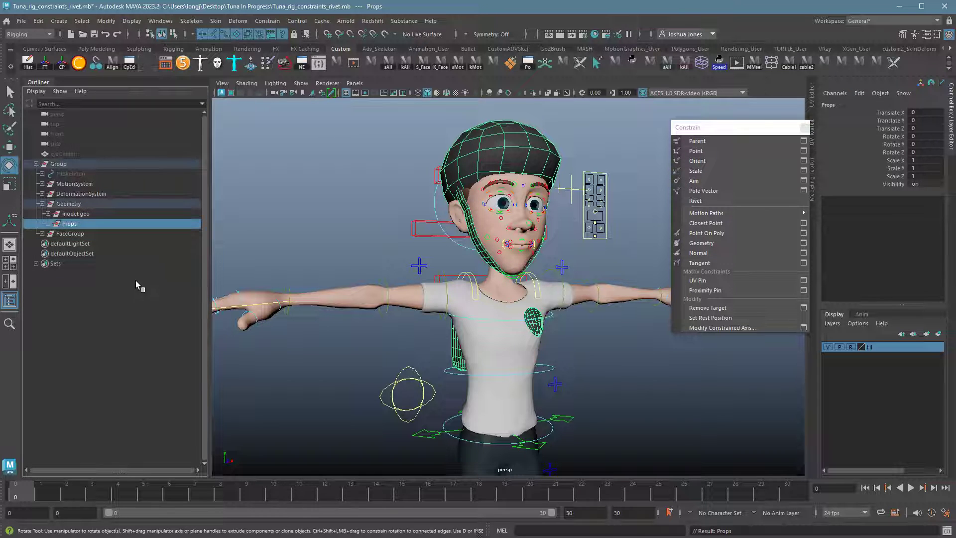
pyautogui.click(312, 244)
pyautogui.click(36, 163)
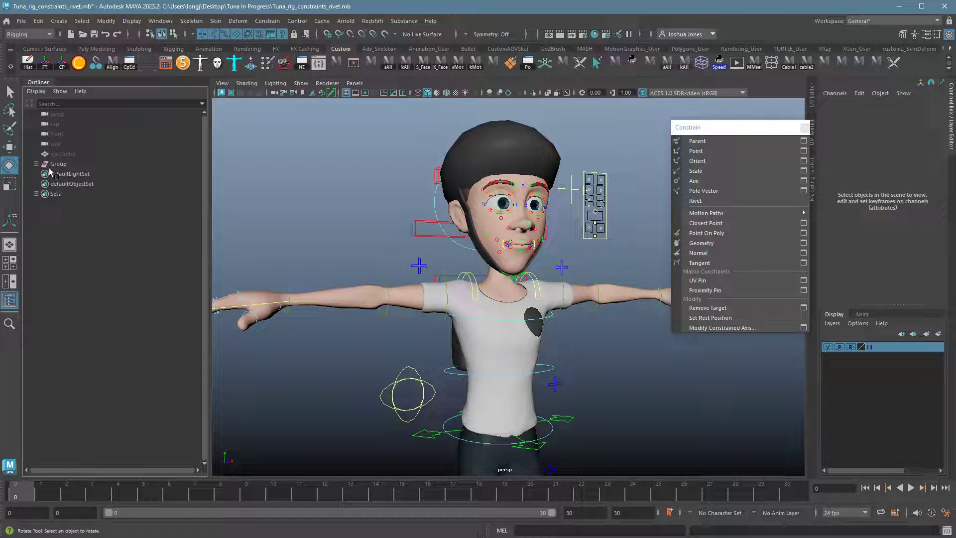
# - Rename the top-level rig group to Tuna and delete the leftover hidden eyeCenter object
pyautogui.doubleClick(64, 170)
pyautogui.write('Tun')
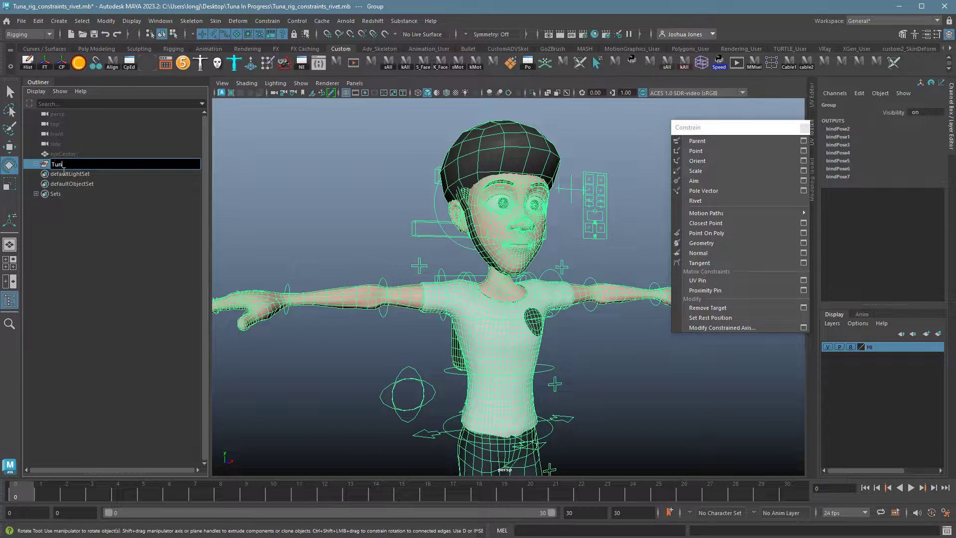
pyautogui.write('a')
pyautogui.press('Return')
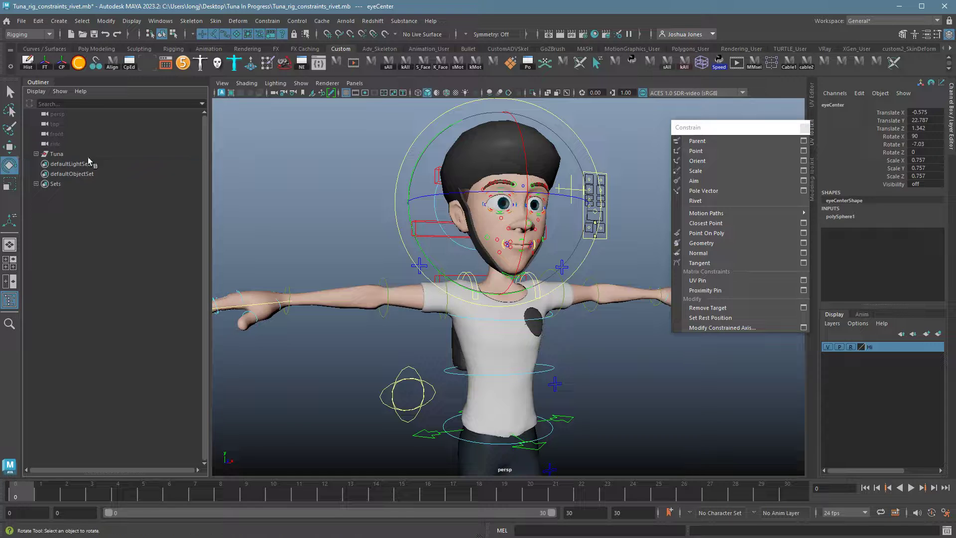
pyautogui.click(89, 159)
pyautogui.click(391, 278)
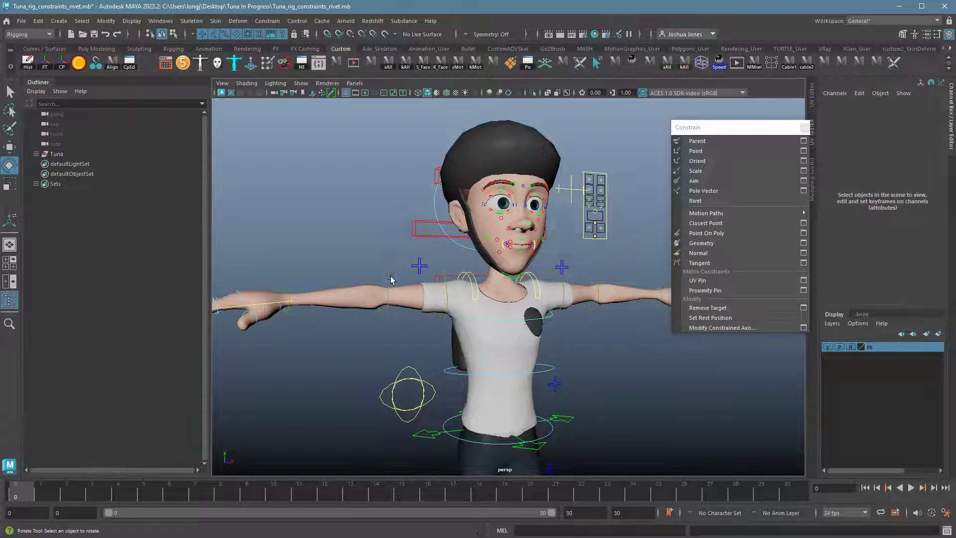
# - Expand the Tuna group and examine the character's helmet, strap, badge and full body from several angles
pyautogui.moveTo(391, 278)
pyautogui.keyDown('alt'); pyautogui.mouseDown()
pyautogui.moveTo(490, 282)
pyautogui.moveTo(400, 269)
pyautogui.mouseUp(); pyautogui.keyUp('alt')
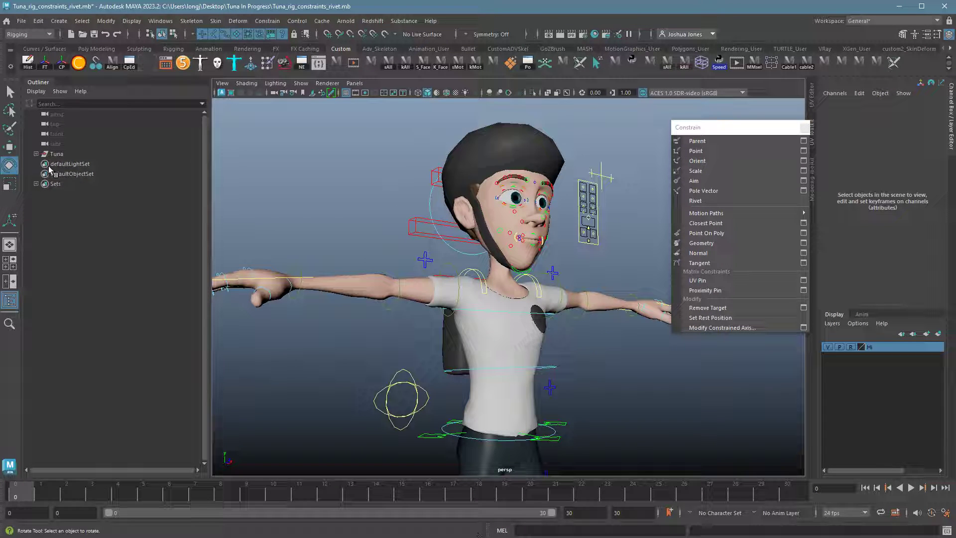
pyautogui.click(36, 154)
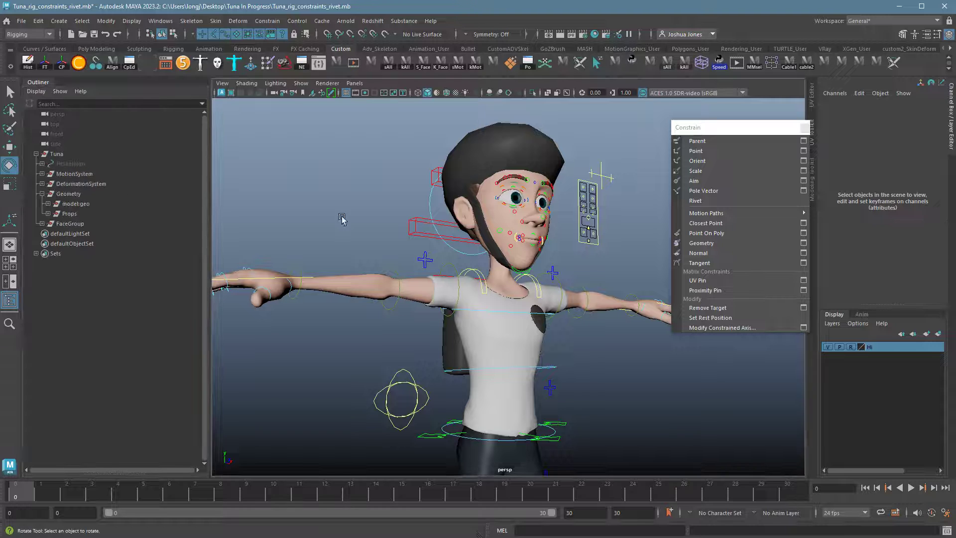
pyautogui.keyDown('alt'); pyautogui.moveTo(542, 320); pyautogui.dragTo(516, 386, button='middle'); pyautogui.keyUp('alt')
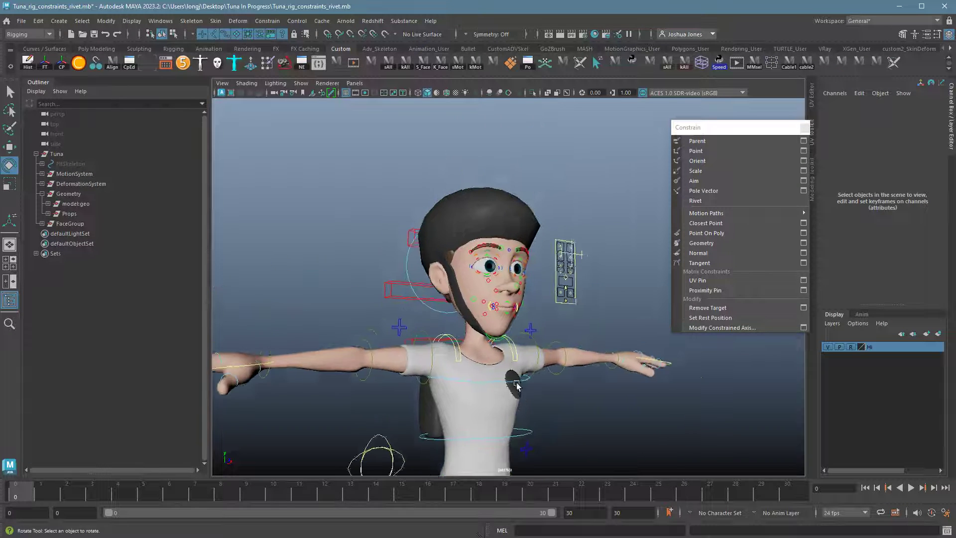
pyautogui.keyDown('alt'); pyautogui.moveTo(516, 387); pyautogui.dragTo(575, 390, button='right'); pyautogui.keyUp('alt')
pyautogui.keyDown('alt'); pyautogui.moveTo(512, 351); pyautogui.dragTo(484, 351); pyautogui.keyUp('alt')
pyautogui.keyDown('alt'); pyautogui.moveTo(501, 351); pyautogui.dragTo(548, 353, button='right'); pyautogui.keyUp('alt')
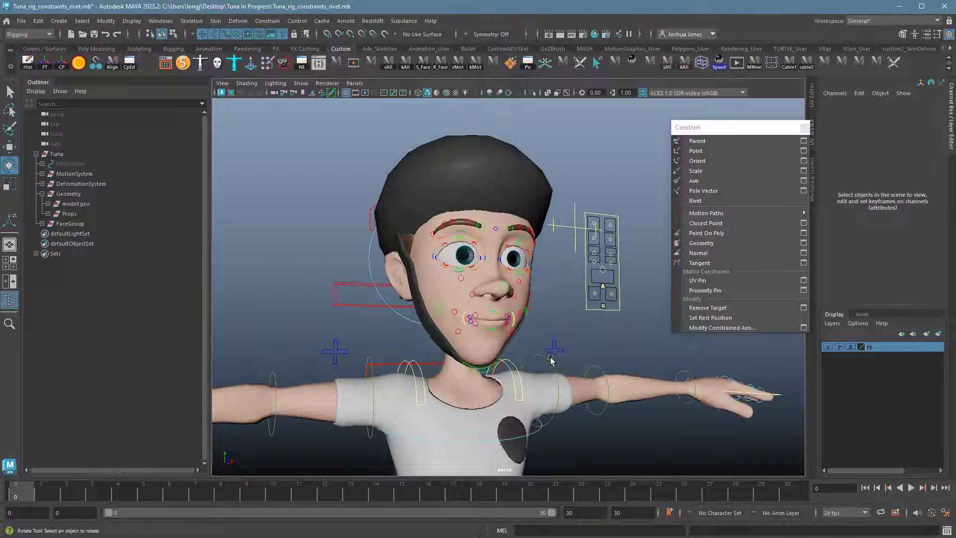
pyautogui.moveTo(359, 253); pyautogui.dragTo(455, 351)
pyautogui.hotkey('ctrl', 'z')
pyautogui.click(593, 346)
pyautogui.keyDown('alt'); pyautogui.moveTo(594, 346); pyautogui.dragTo(604, 354); pyautogui.keyUp('alt')
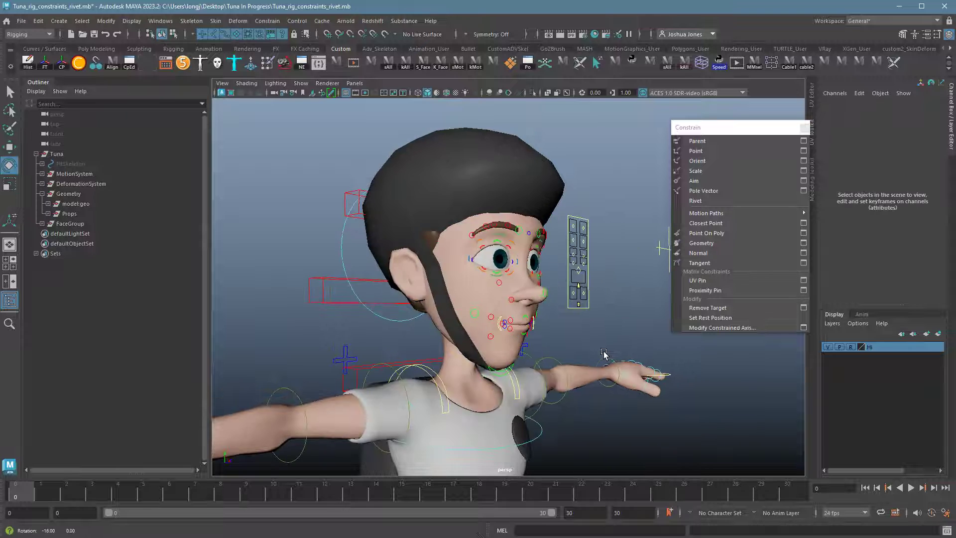
pyautogui.keyDown('alt'); pyautogui.moveTo(604, 354); pyautogui.dragTo(559, 347, button='right'); pyautogui.keyUp('alt')
pyautogui.keyDown('alt'); pyautogui.moveTo(560, 347); pyautogui.dragTo(635, 356); pyautogui.keyUp('alt')
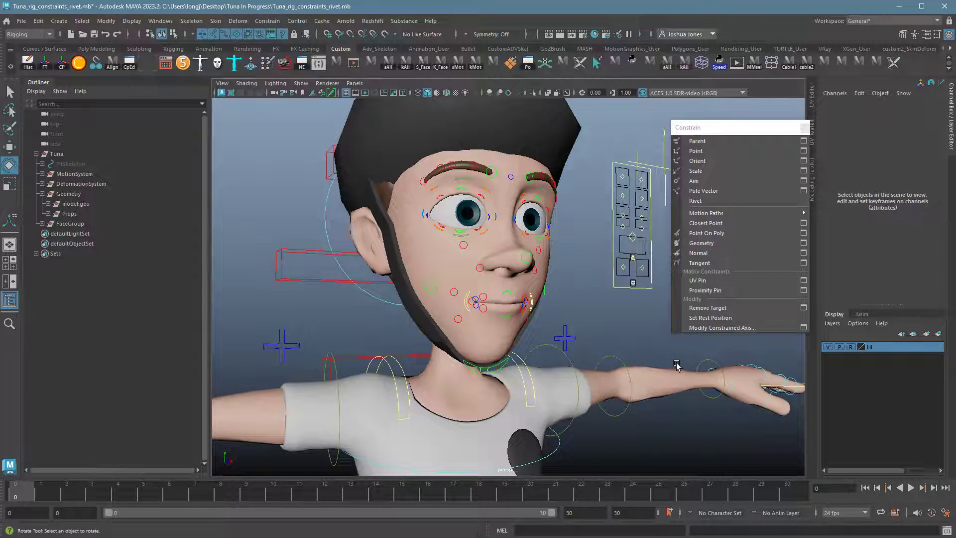
pyautogui.keyDown('alt'); pyautogui.moveTo(677, 366); pyautogui.dragTo(321, 343, button='right'); pyautogui.keyUp('alt')
pyautogui.keyDown('alt'); pyautogui.moveTo(321, 342); pyautogui.dragTo(532, 264); pyautogui.keyUp('alt')
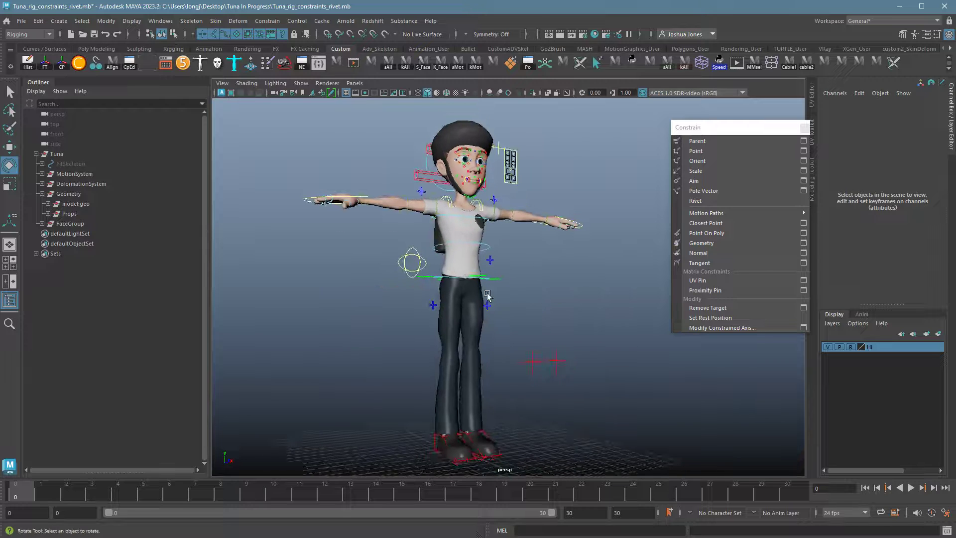